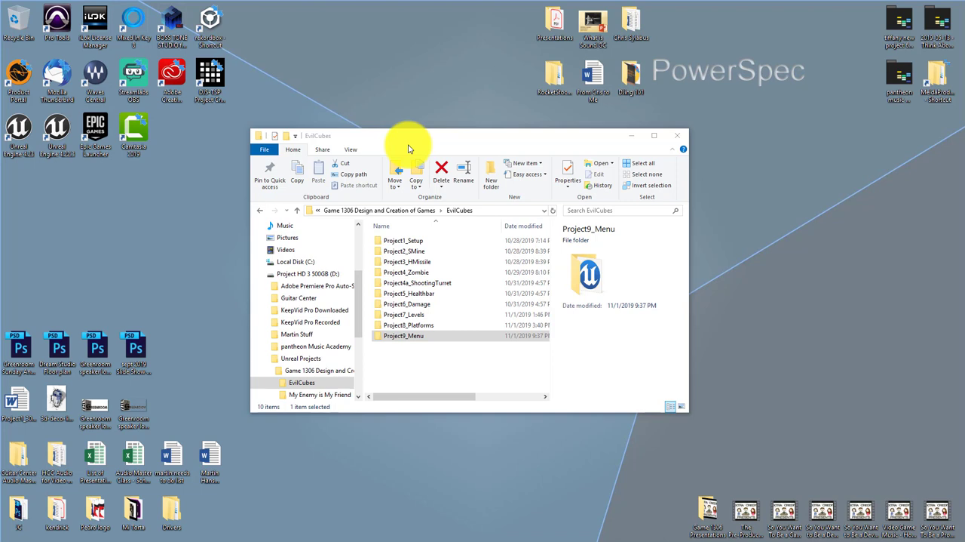
# Duplicate the Project9_Menu folder within the EvilCubes folder
pyautogui.rightClick(398, 340)
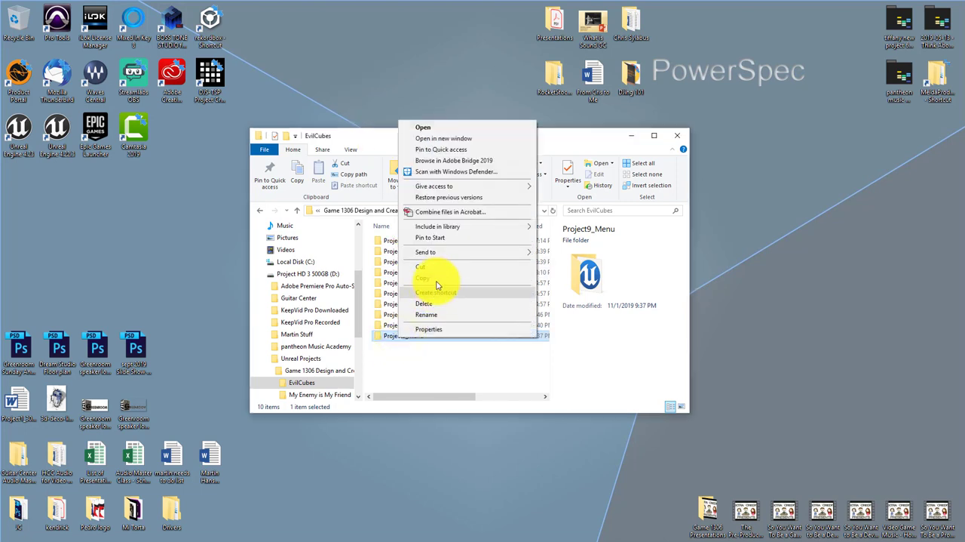
pyautogui.click(437, 280)
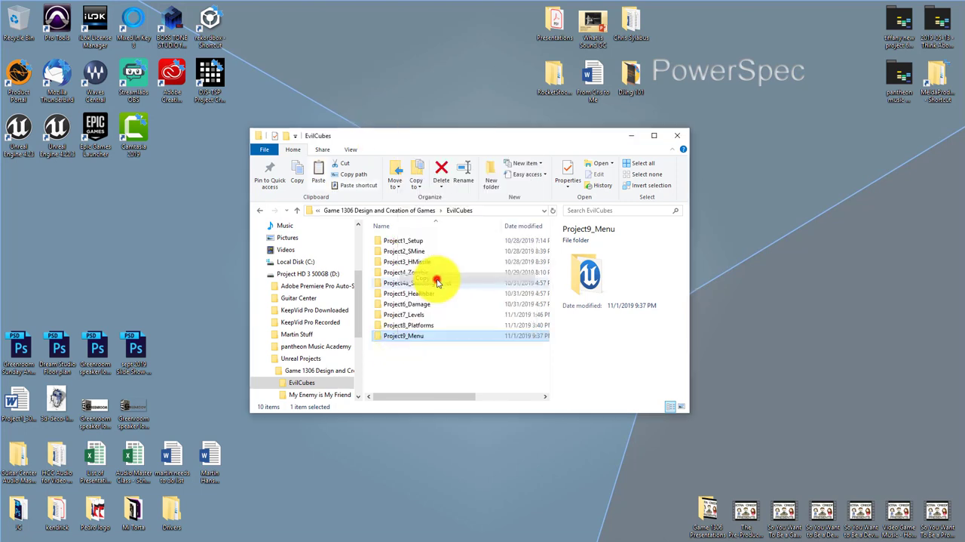
pyautogui.rightClick(405, 366)
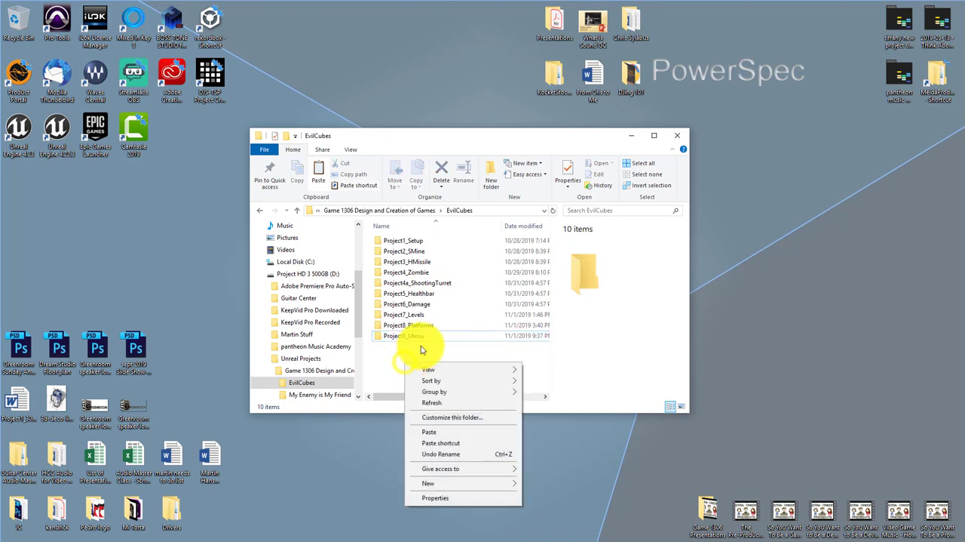
pyautogui.click(452, 432)
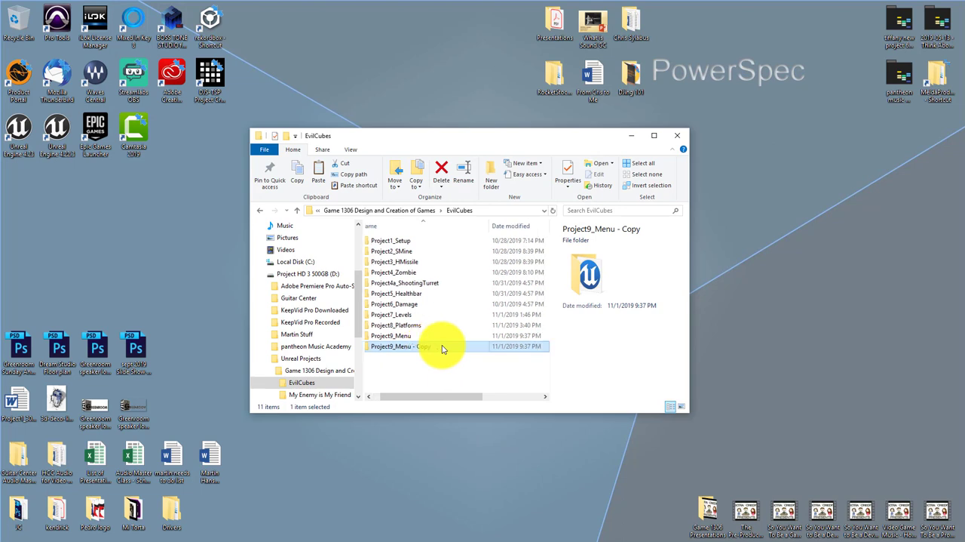
# Rename the copied project folder as Project9b_Connecting_Menus
pyautogui.click(441, 344)
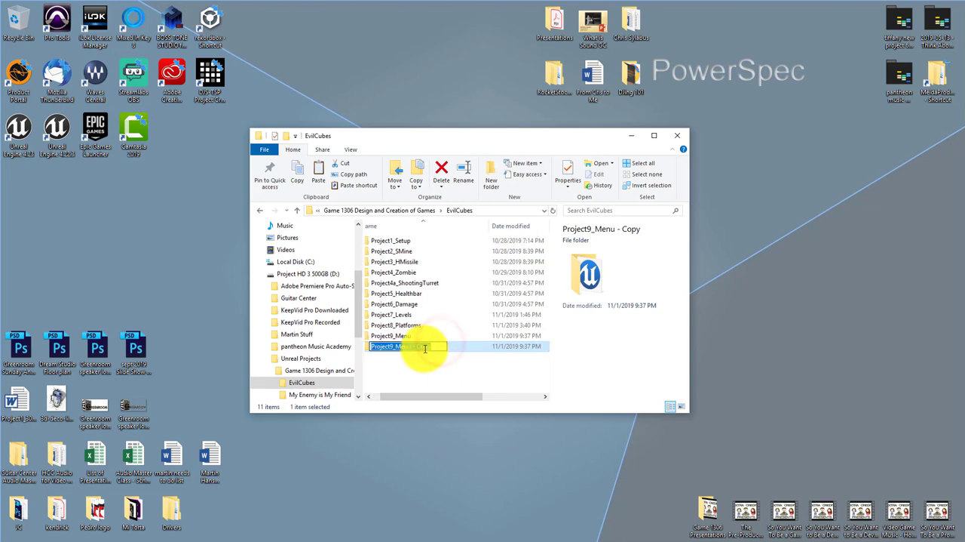
pyautogui.press('End')
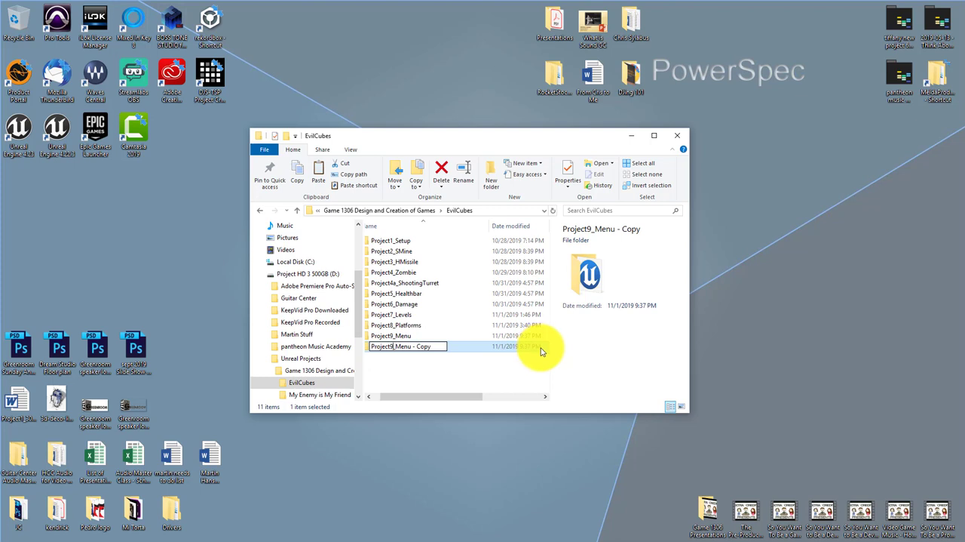
pyautogui.write('b')
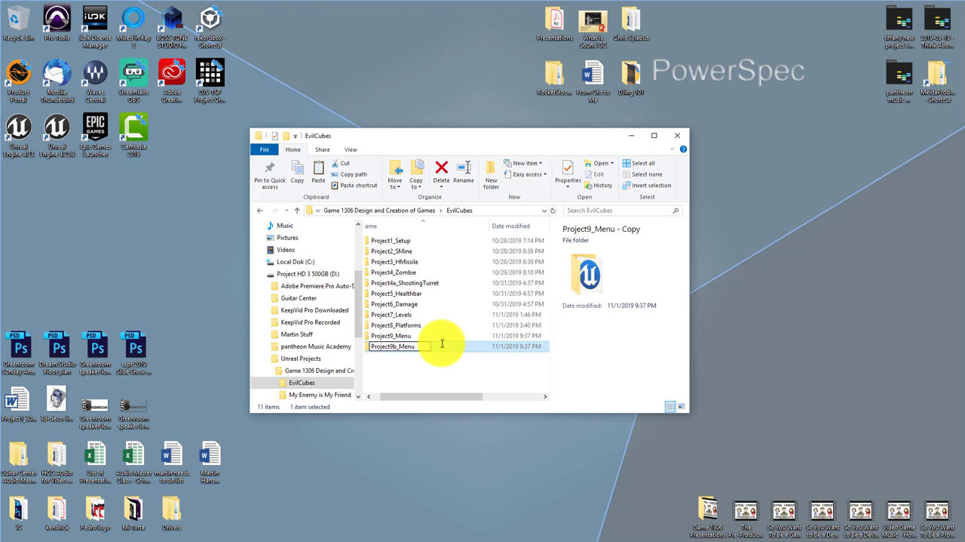
pyautogui.write('onnecting_')
pyautogui.click(437, 359)
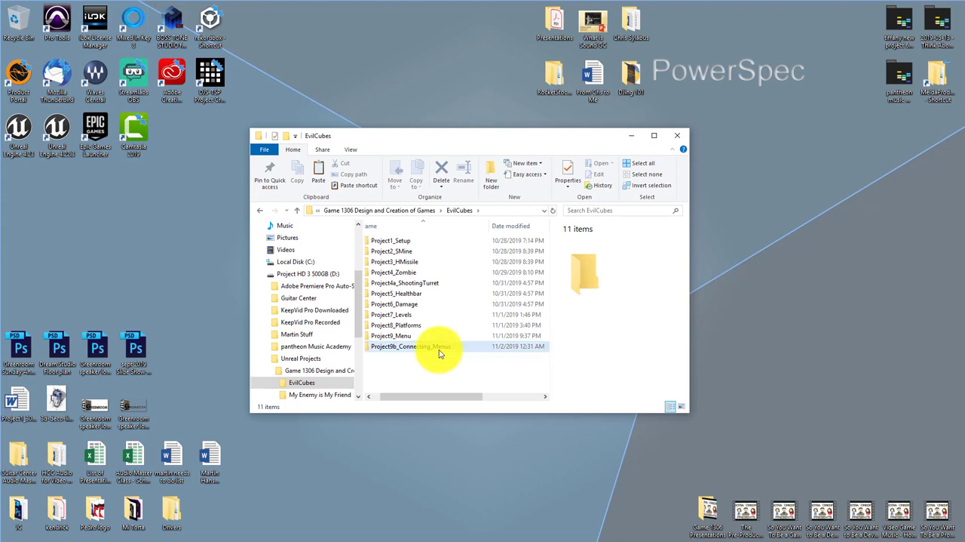
# Rename the Unreal project file inside Project9b_Connecting_Menus as Project9b_Menu and open it in Unreal Editor
pyautogui.doubleClick(438, 348)
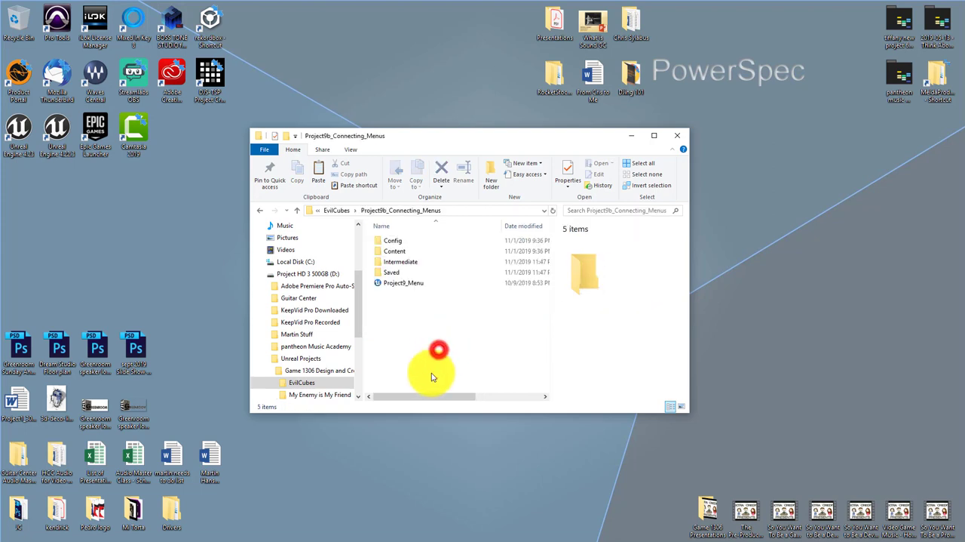
pyautogui.click(417, 283)
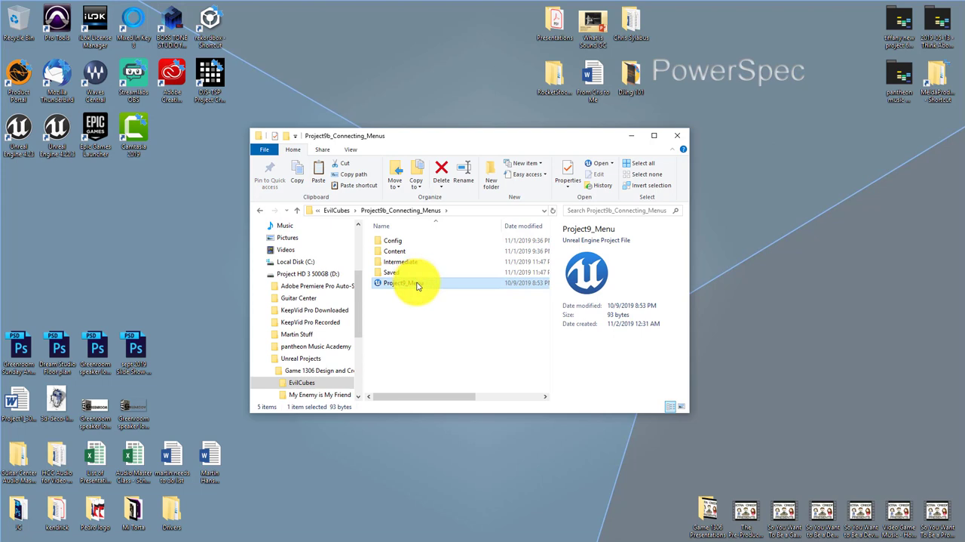
pyautogui.click(417, 282)
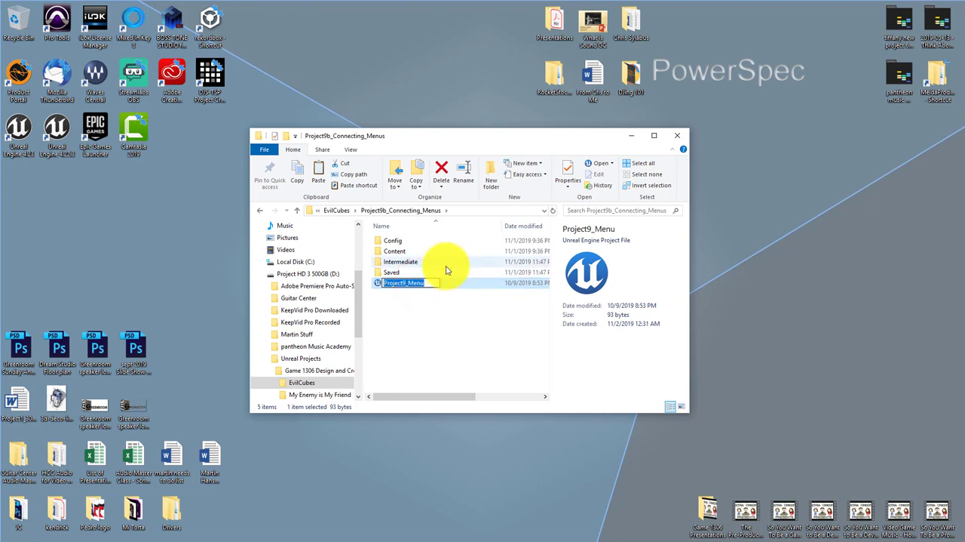
pyautogui.press('Home')
pyautogui.write('b')
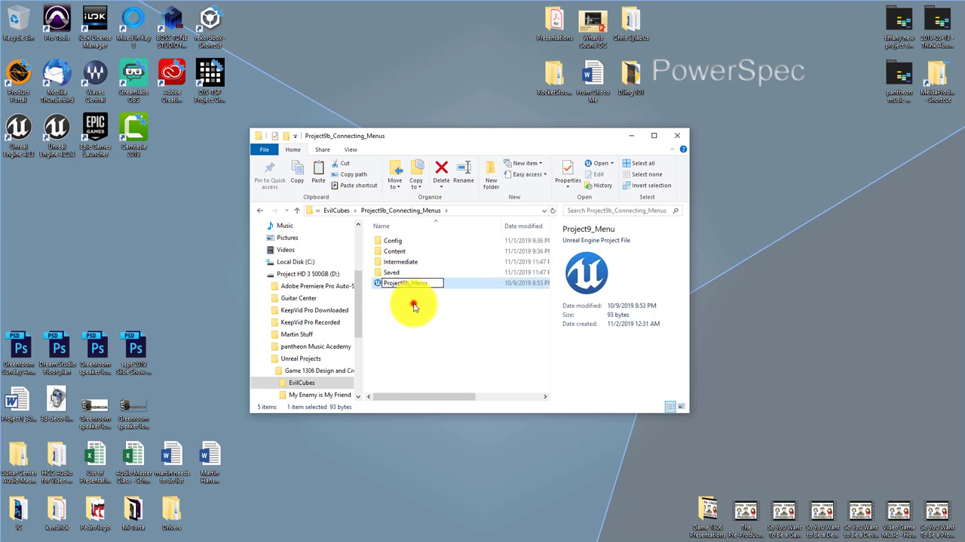
pyautogui.click(413, 306)
pyautogui.click(414, 283)
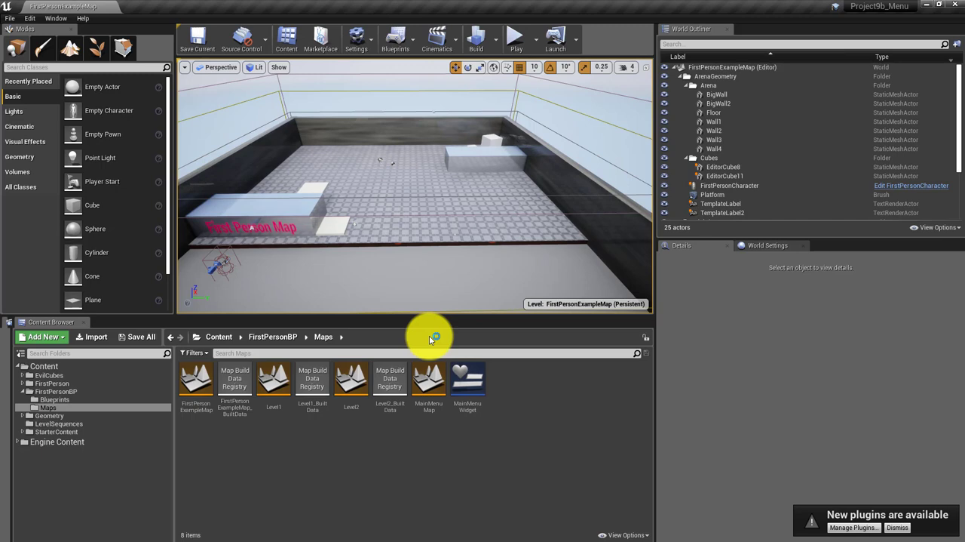
# Duplicate the MainMenuWidget blueprint in the Maps folder and name the copy MainMenuWidget2
pyautogui.click(441, 439)
pyautogui.rightClick(472, 385)
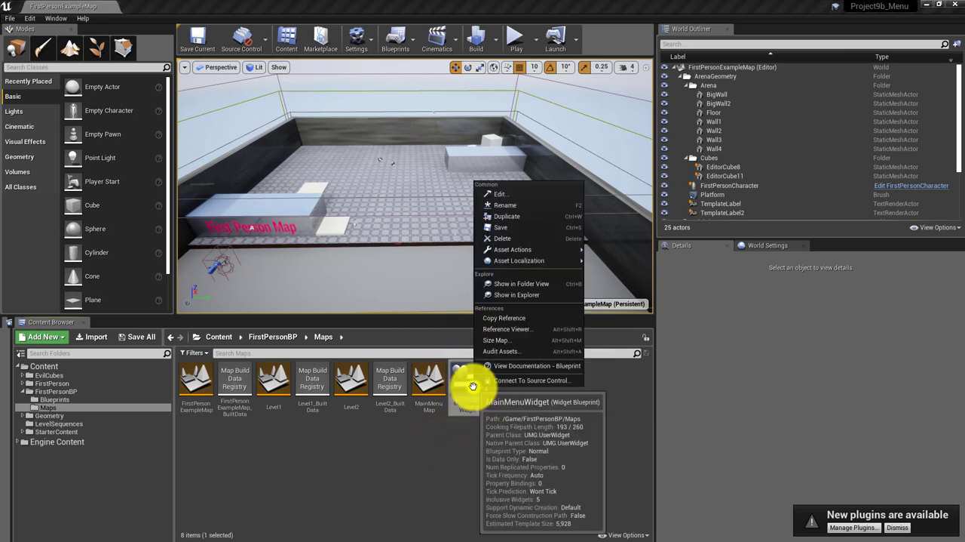
pyautogui.click(514, 216)
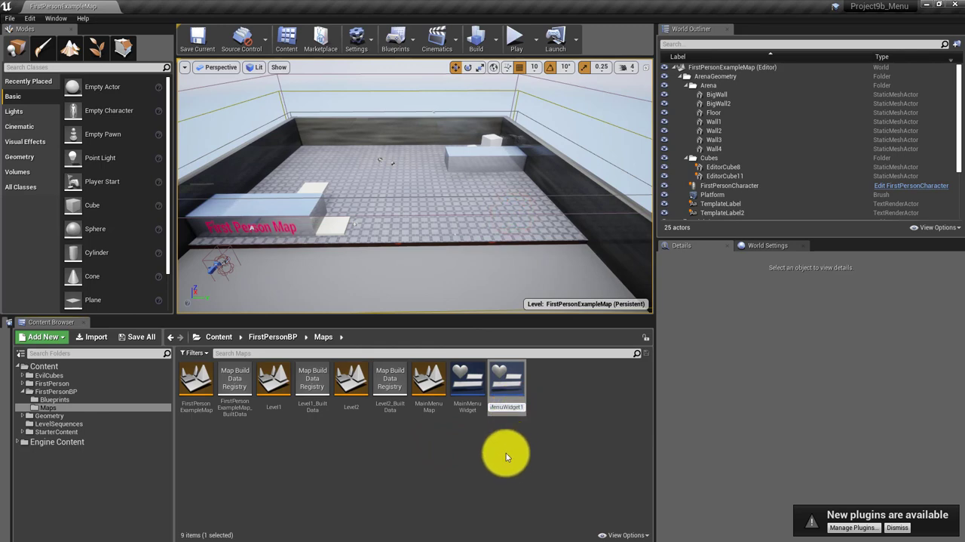
pyautogui.press('BackSpace')
pyautogui.write('2')
pyautogui.click(506, 453)
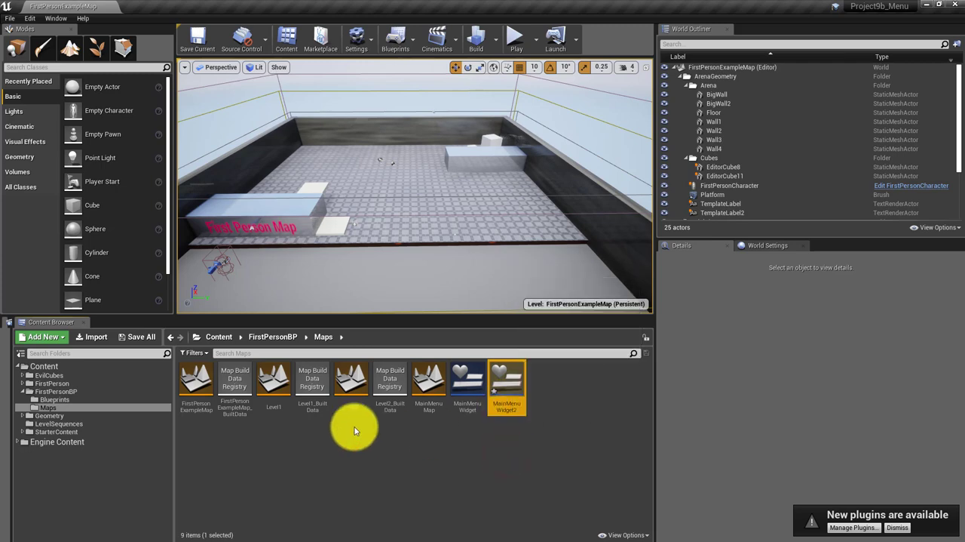
# Duplicate the Level1 map in the Maps folder and name the copy MainMenuMap2
pyautogui.click(273, 392)
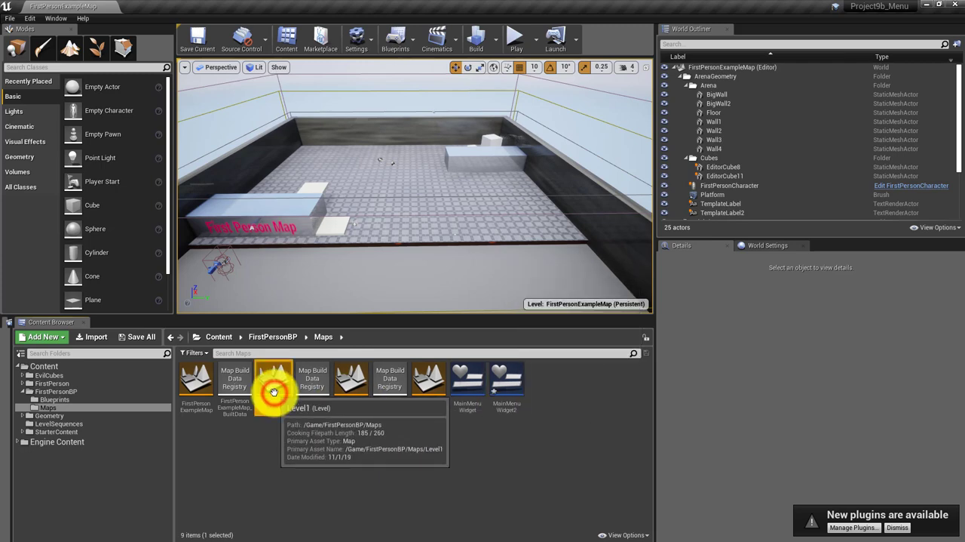
pyautogui.rightClick(273, 392)
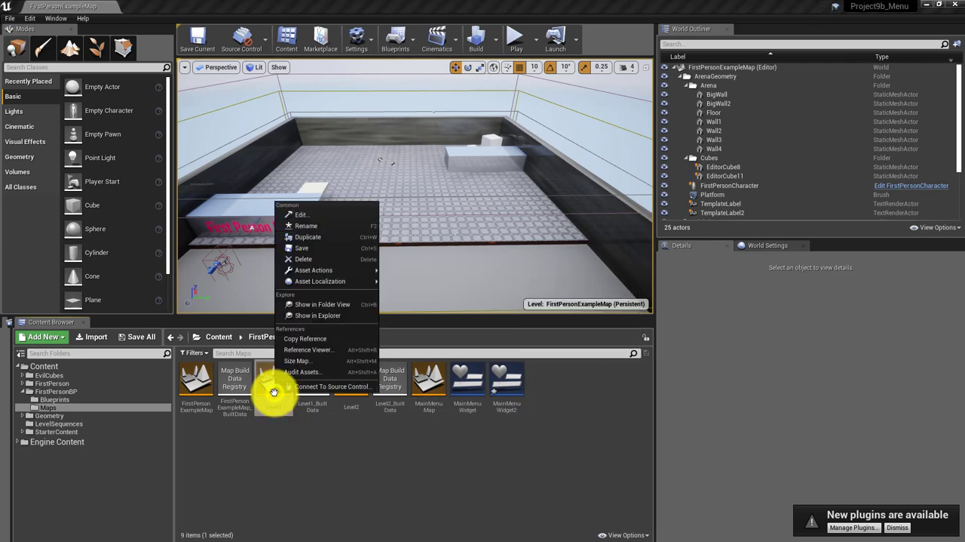
pyautogui.click(323, 237)
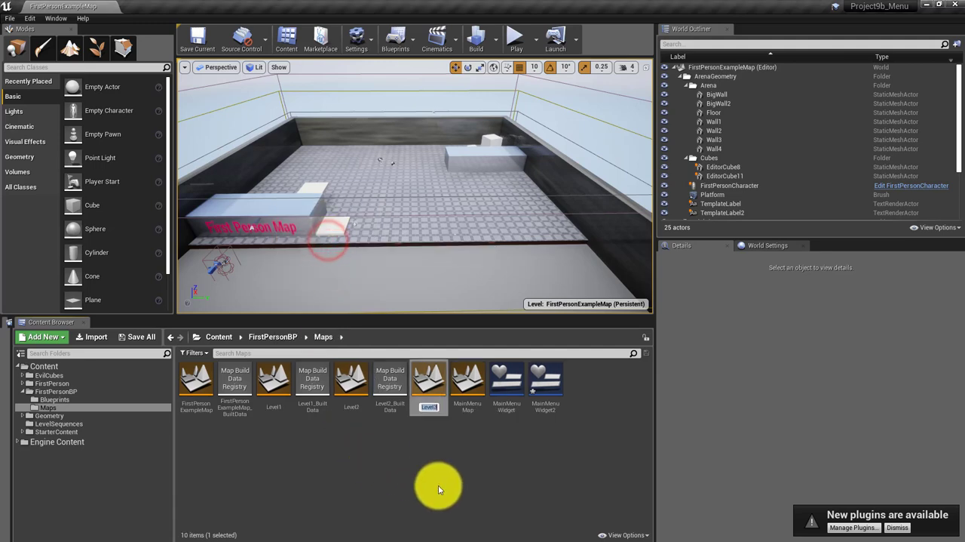
pyautogui.press('BackSpace')
pyautogui.write('M')
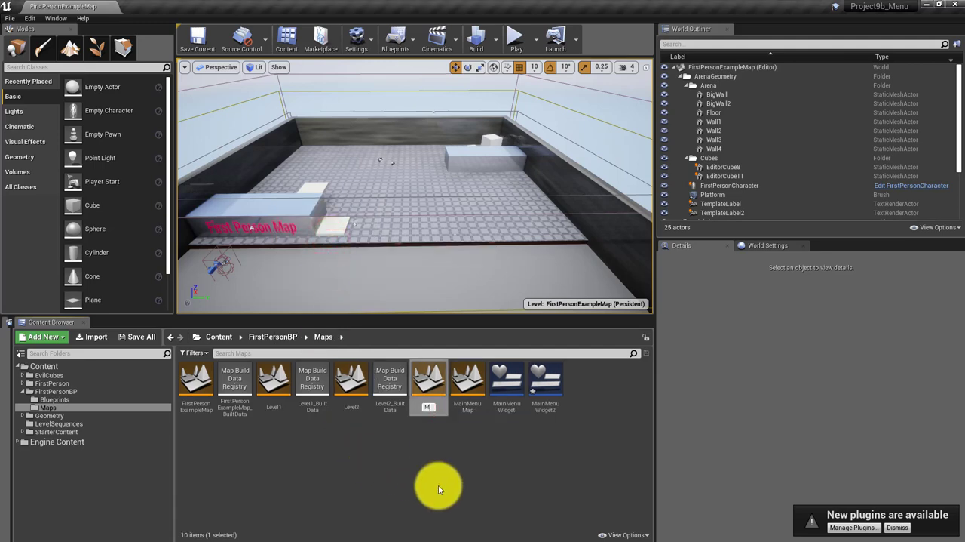
pyautogui.write('ainMenuMap2')
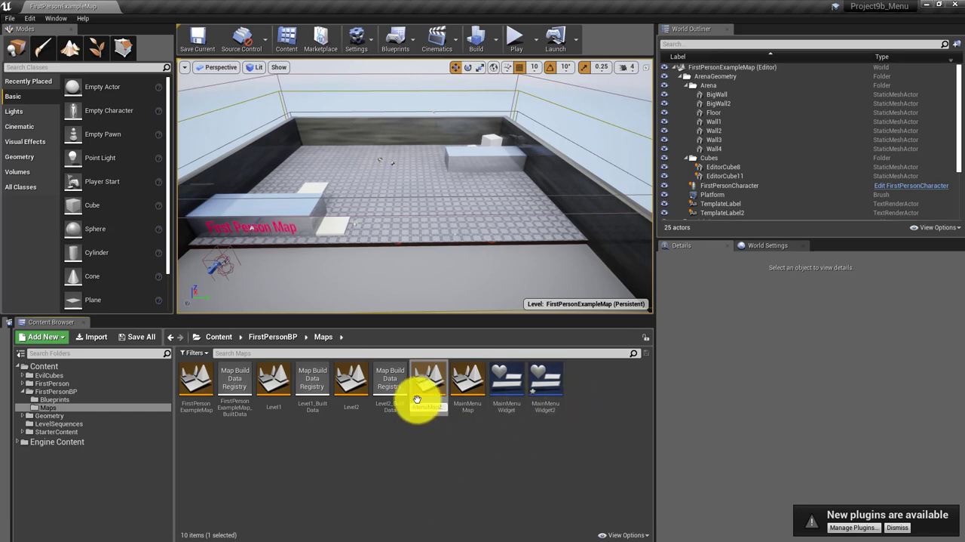
pyautogui.click(428, 453)
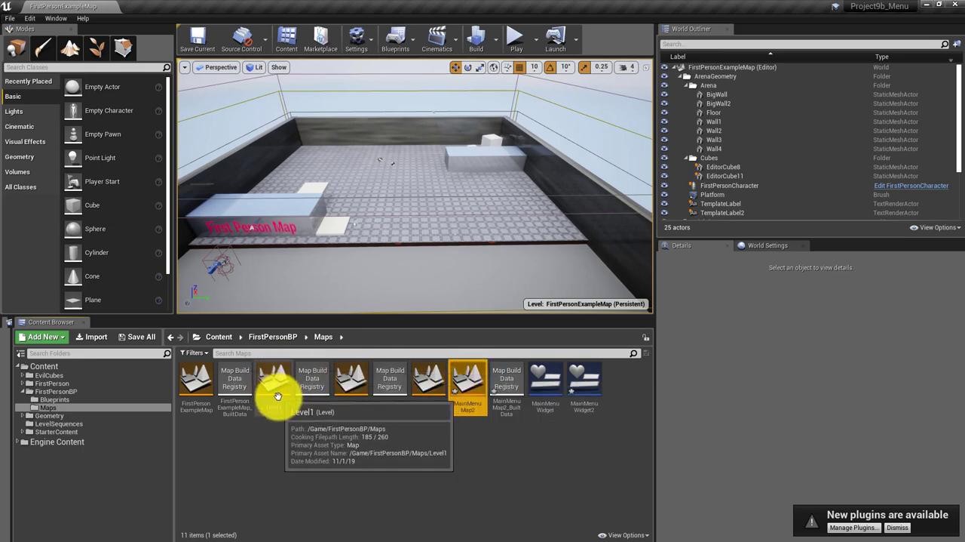
pyautogui.click(481, 390)
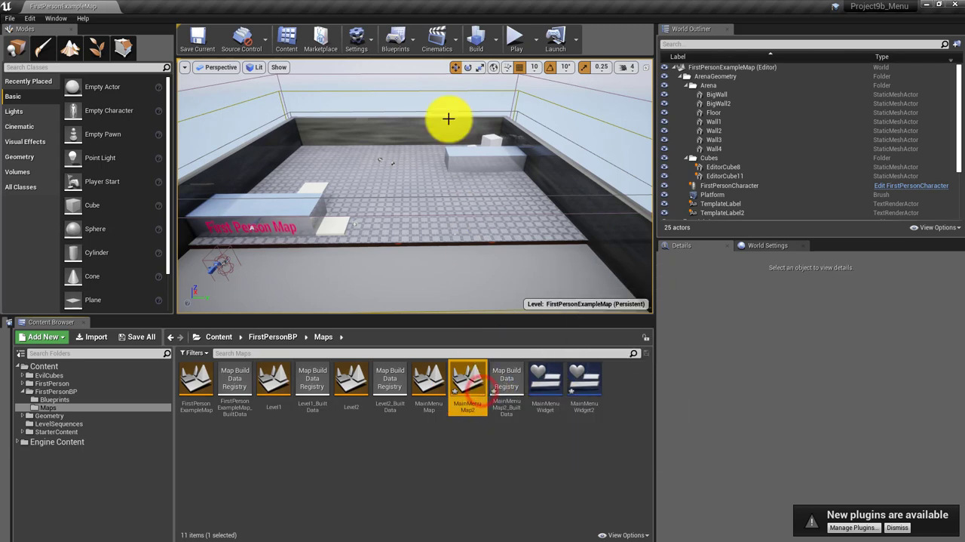
pyautogui.click(415, 41)
pyautogui.click(475, 469)
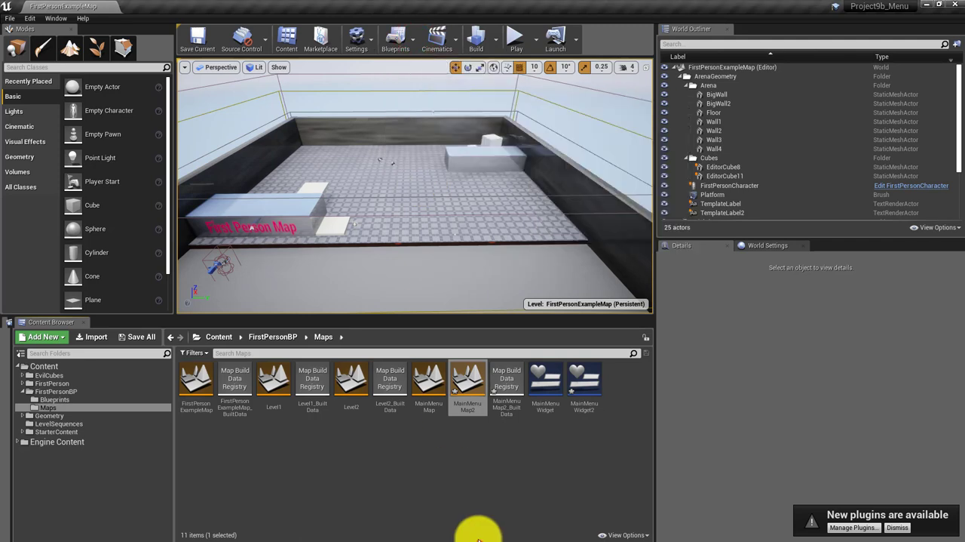
pyautogui.click(469, 474)
# Open the MainMenuMap level, saving all pending content, and copy every node from its level blueprint's event graph
pyautogui.doubleClick(430, 388)
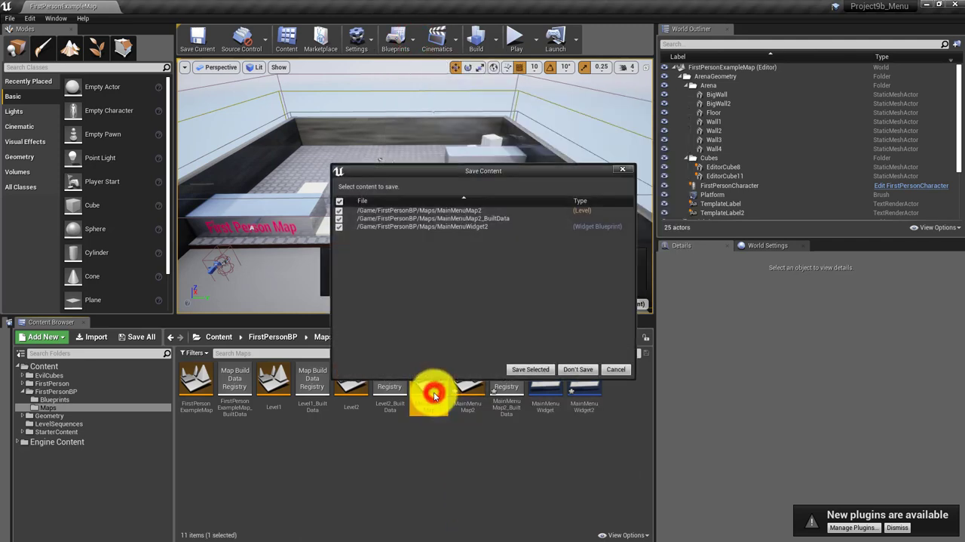
pyautogui.click(534, 369)
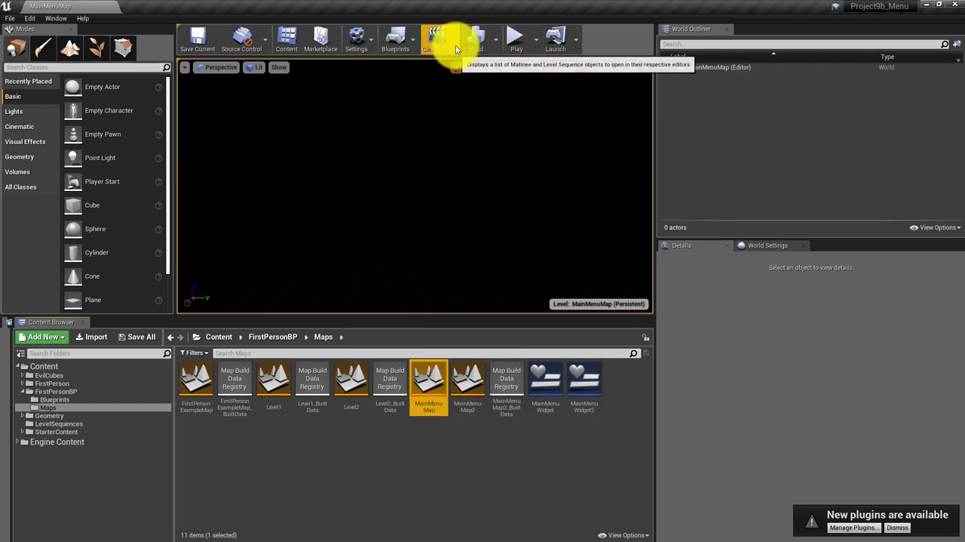
pyautogui.click(412, 47)
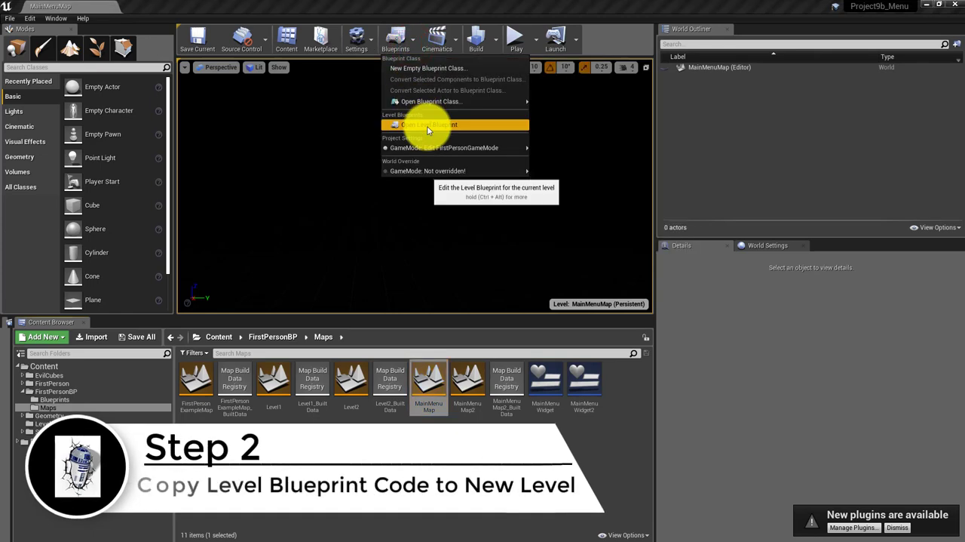
pyautogui.click(428, 126)
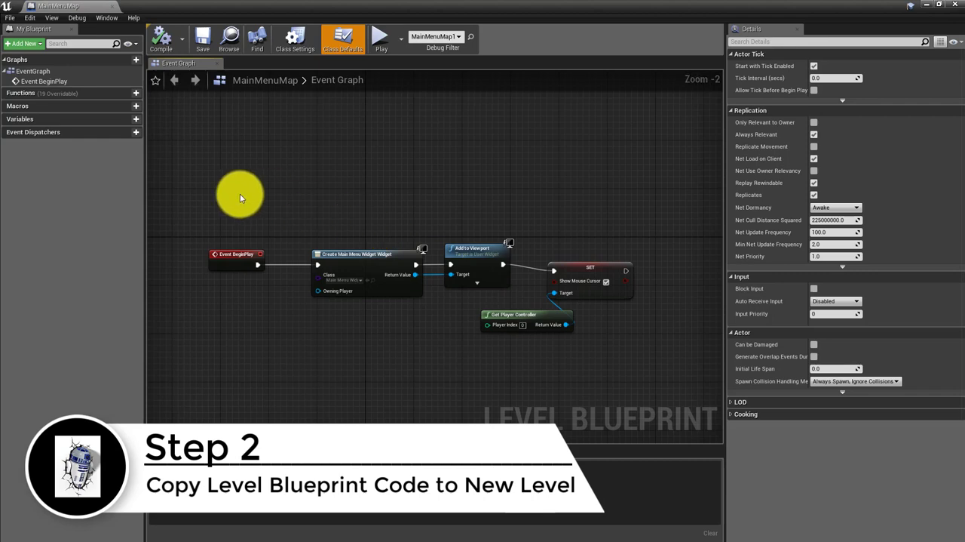
pyautogui.moveTo(240, 195); pyautogui.dragTo(637, 348)
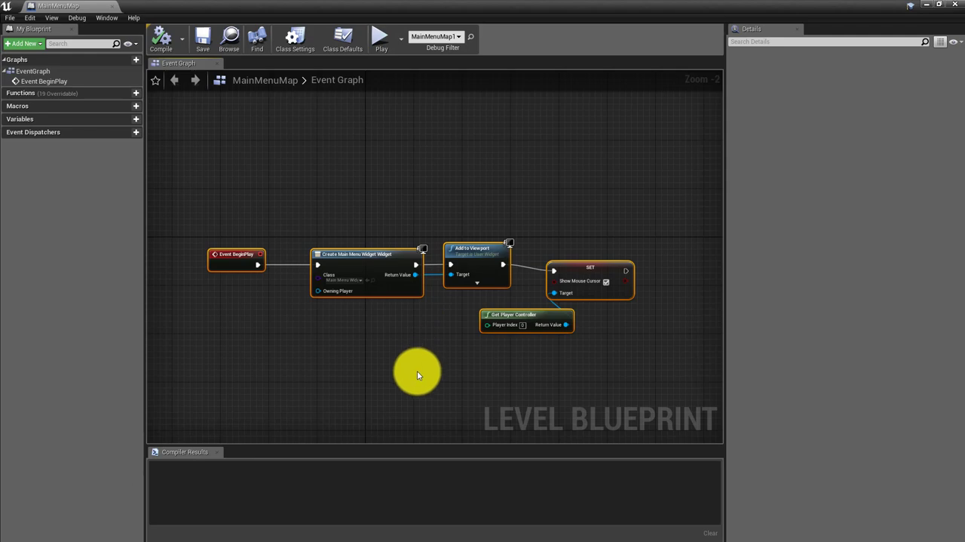
pyautogui.click(954, 6)
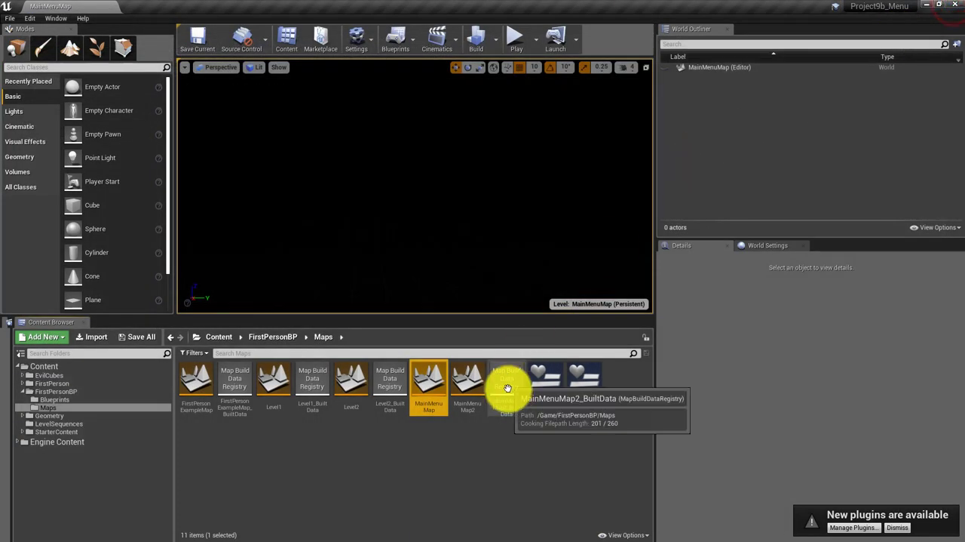
# Open the MainMenuMap2 level and delete all existing nodes and comment groups from its level blueprint's event graph
pyautogui.doubleClick(469, 394)
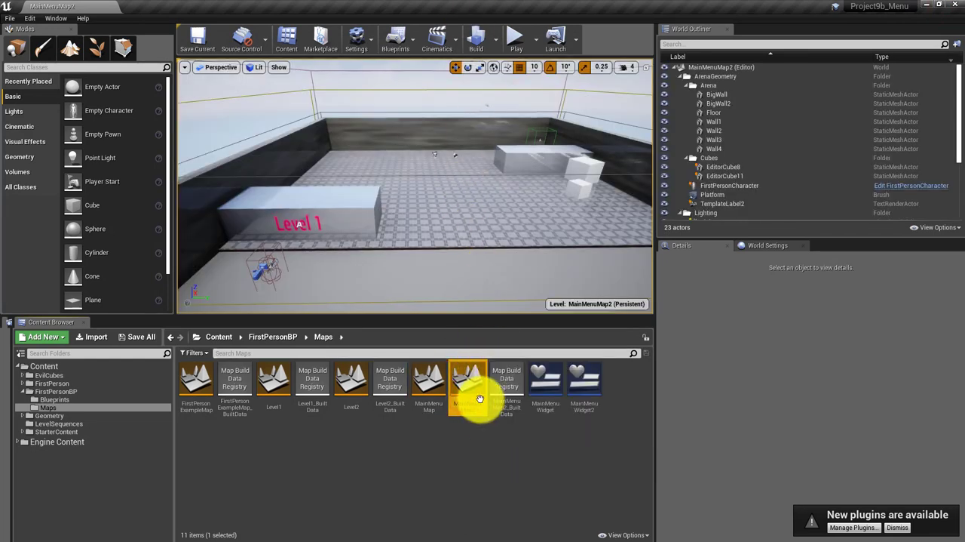
pyautogui.click(416, 42)
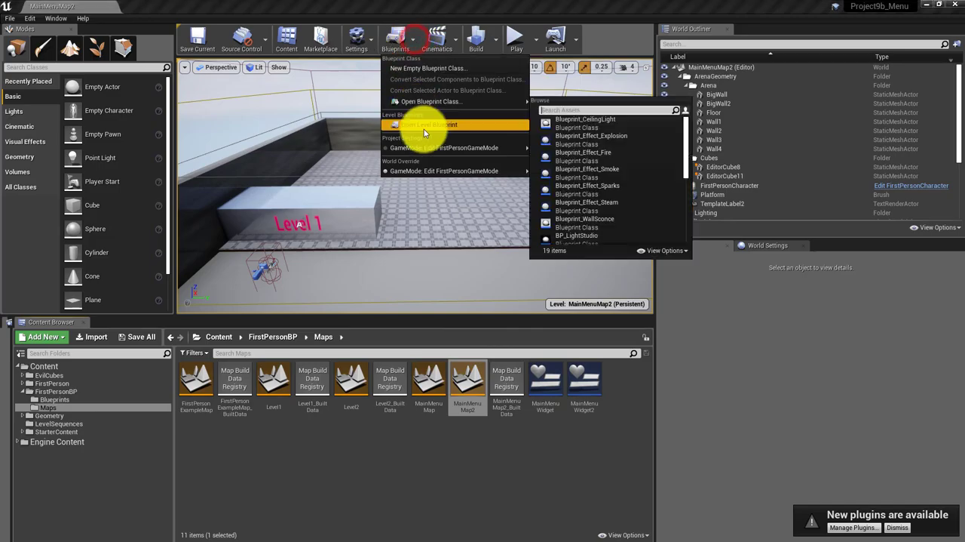
pyautogui.click(424, 129)
pyautogui.scroll(-4, 422, 203)
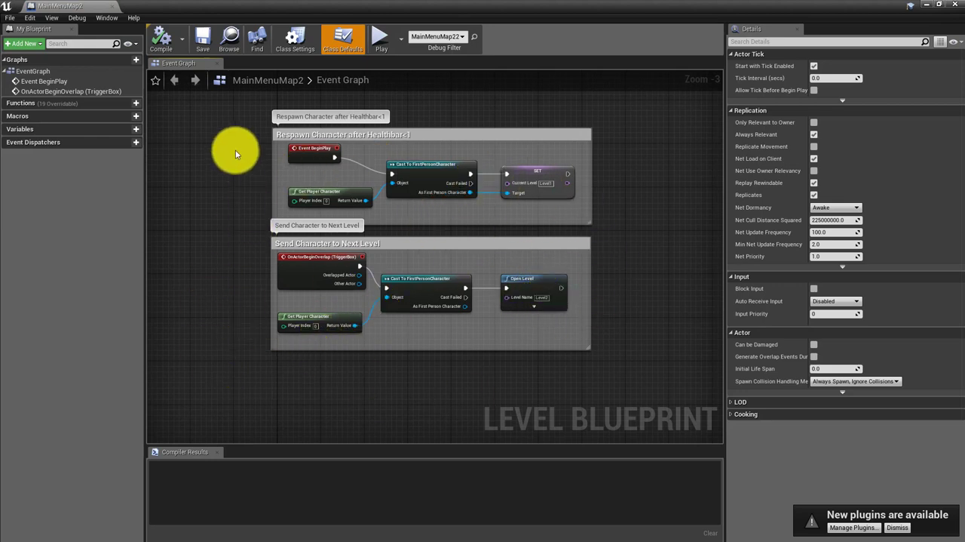
pyautogui.moveTo(266, 141); pyautogui.dragTo(614, 372)
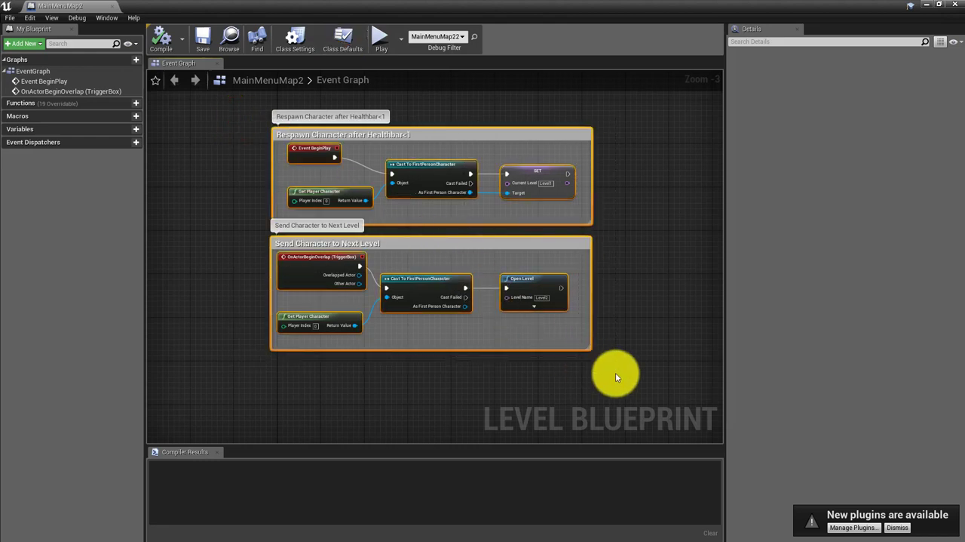
pyautogui.press('Delete')
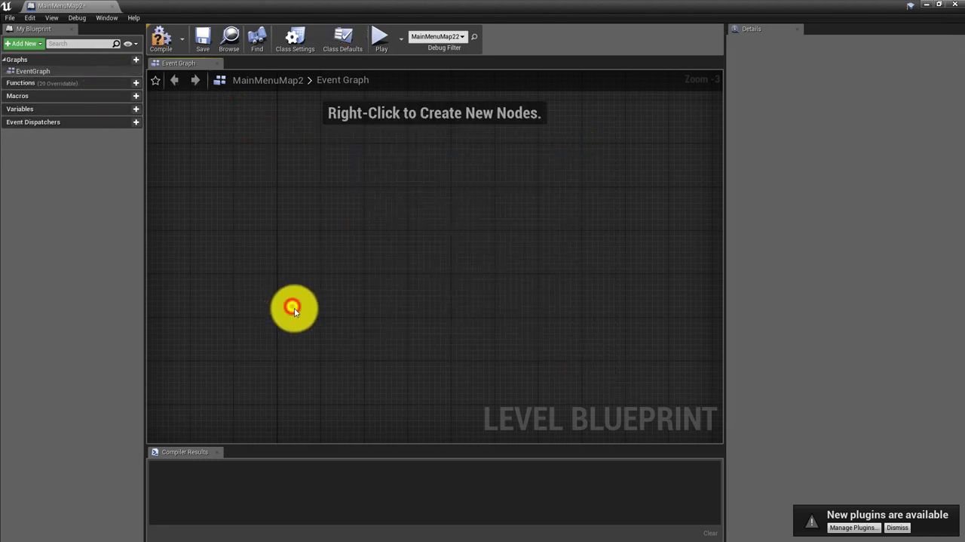
# Paste the copied main menu nodes into the empty event graph of the MainMenuMap2 level blueprint
pyautogui.rightClick(295, 312)
pyautogui.click(376, 226)
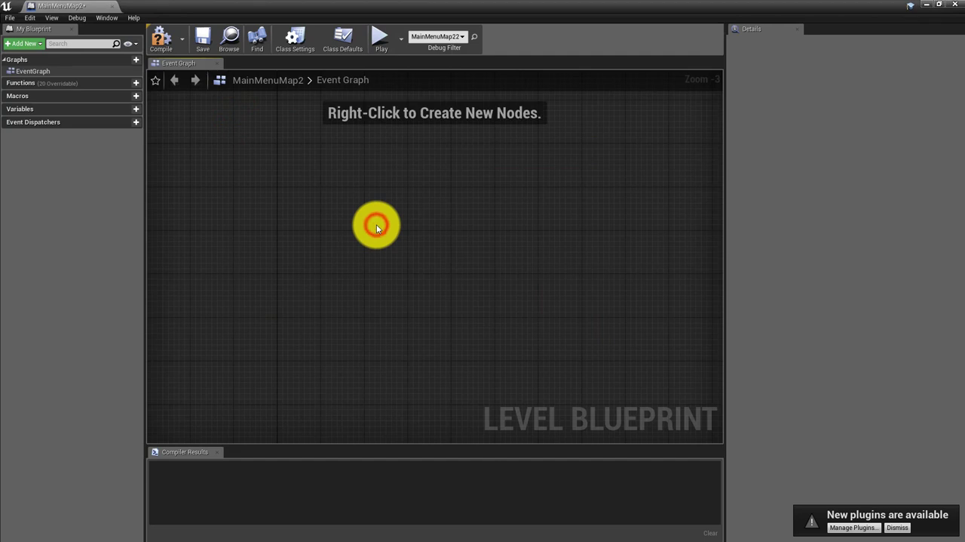
pyautogui.rightClick(377, 228)
pyautogui.click(319, 216)
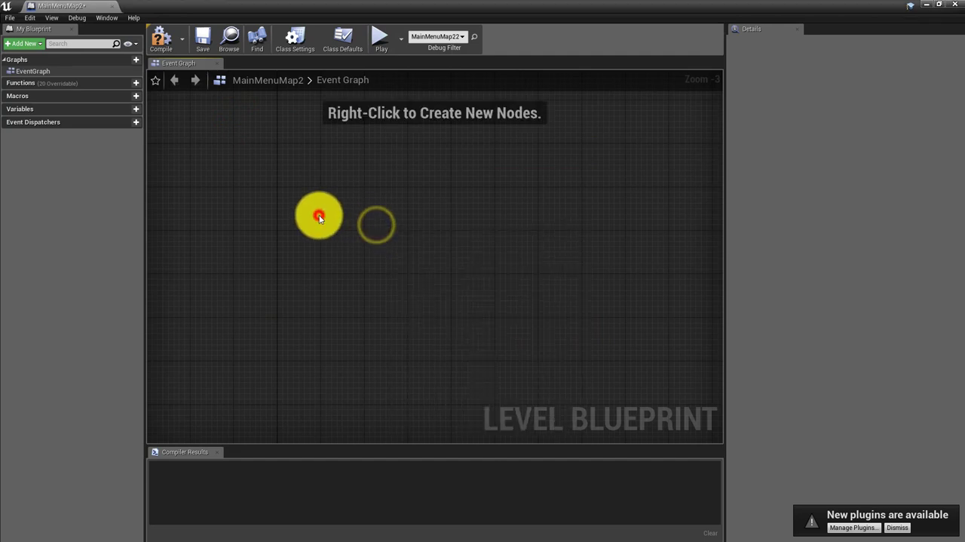
pyautogui.hotkey('ctrl', 'z')
pyautogui.click(330, 188)
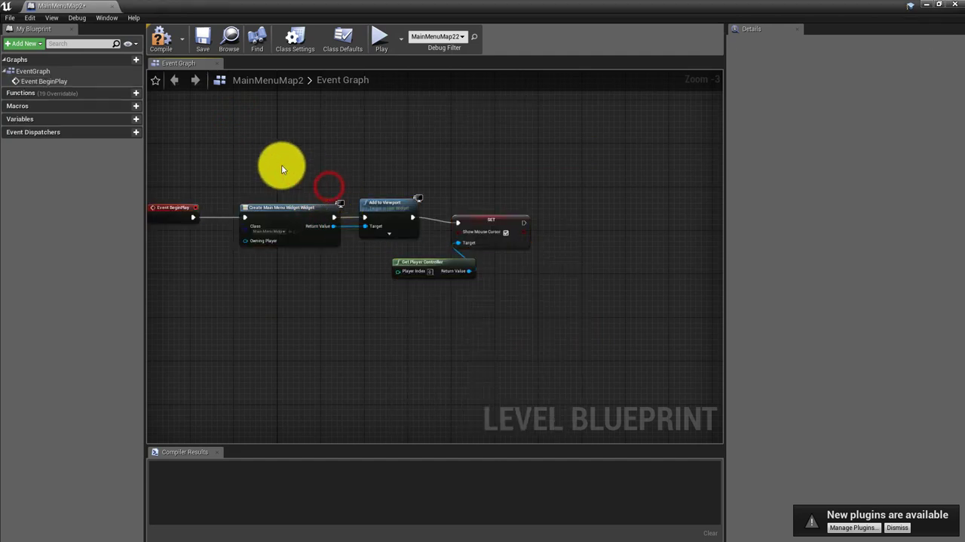
pyautogui.moveTo(276, 162); pyautogui.dragTo(319, 180, button='right')
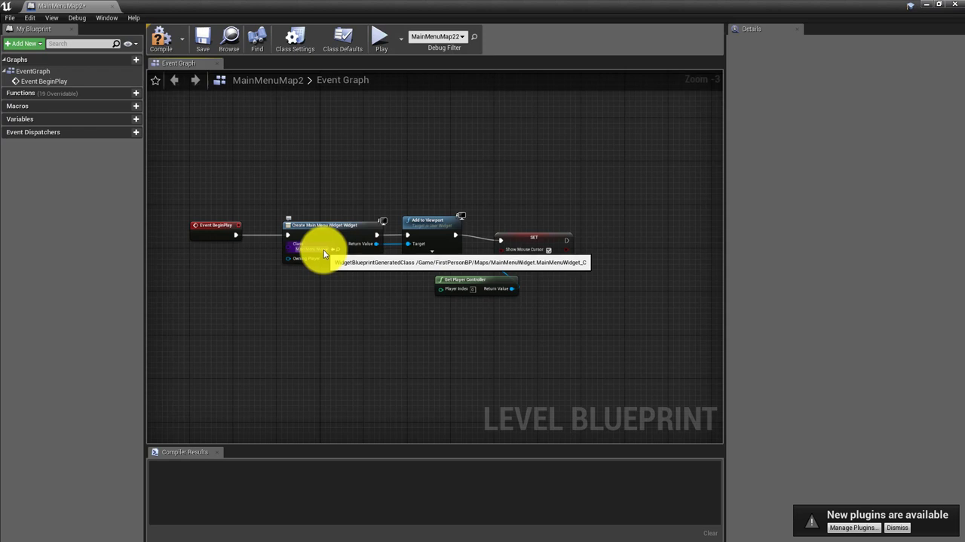
# Compile and save the MainMenuMap2 level blueprint, and close its editor
pyautogui.click(163, 47)
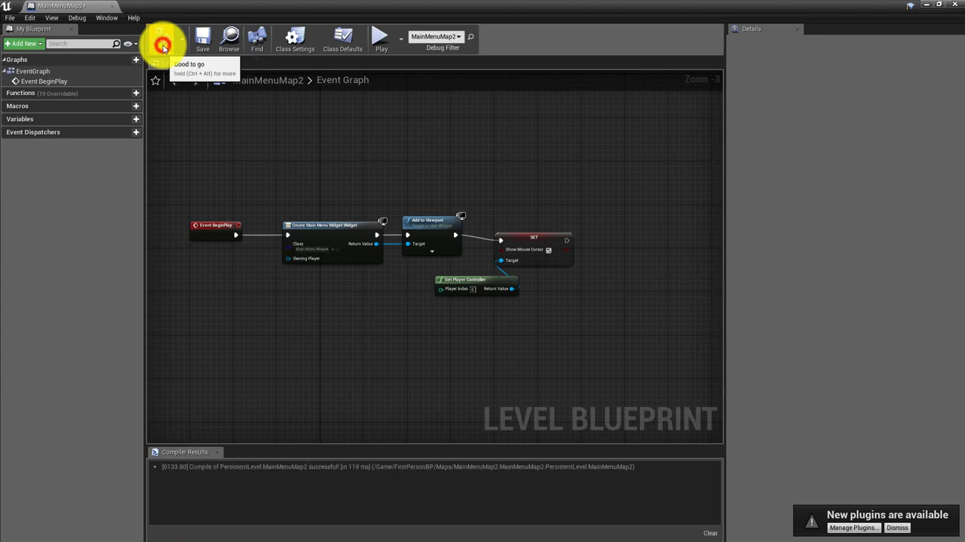
pyautogui.click(204, 44)
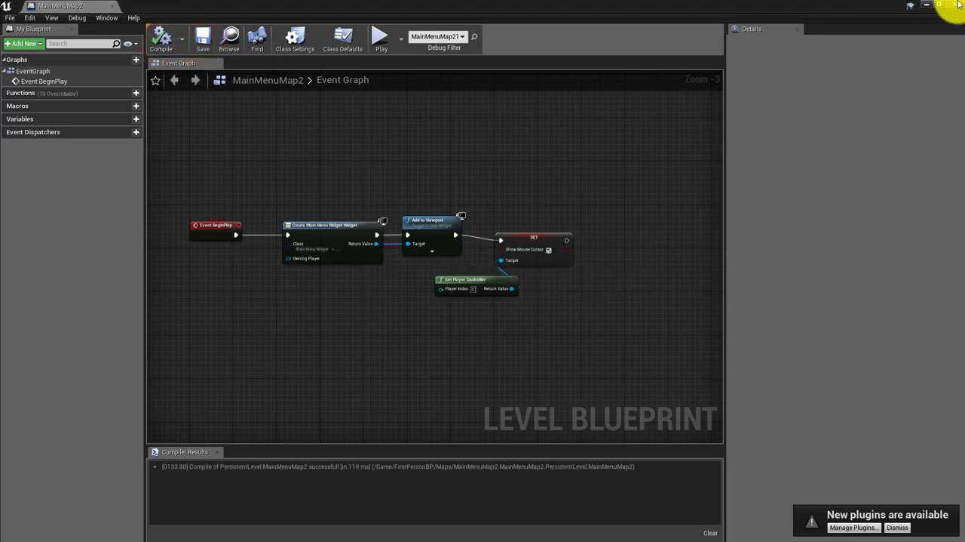
pyautogui.click(958, 5)
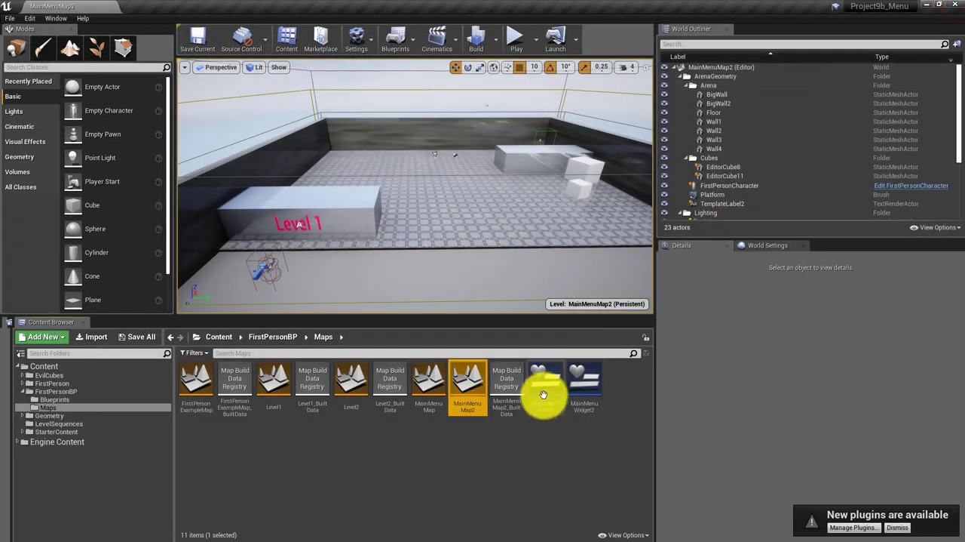
# Play-test the MainMenuMap2 level to check the menu overlay and whether the player view still moves, and stop the session
pyautogui.doubleClick(470, 386)
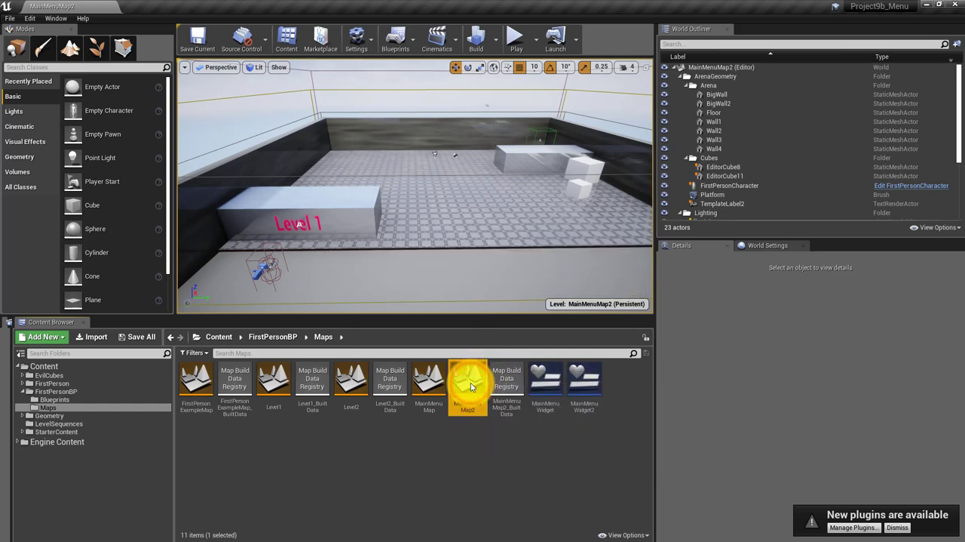
pyautogui.click(515, 36)
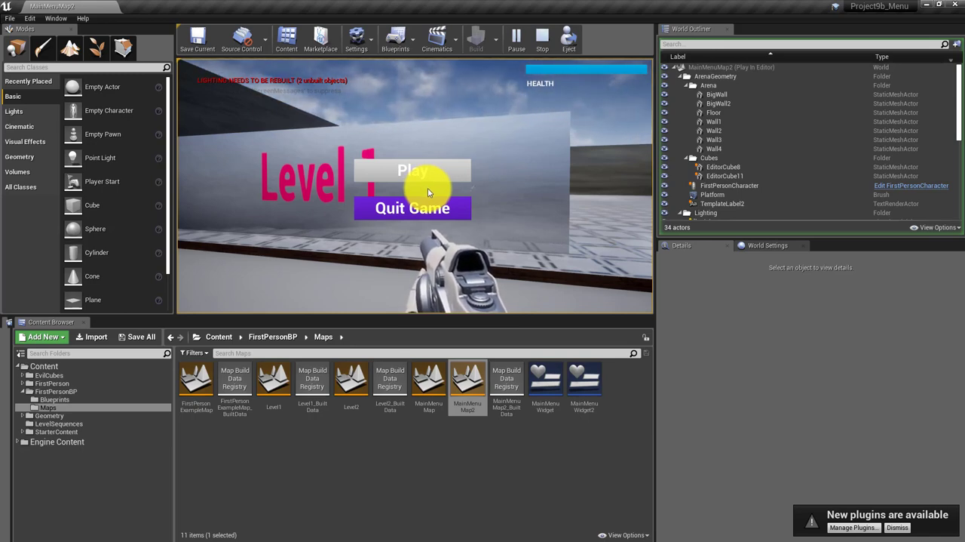
pyautogui.moveTo(429, 227); pyautogui.dragTo(503, 228)
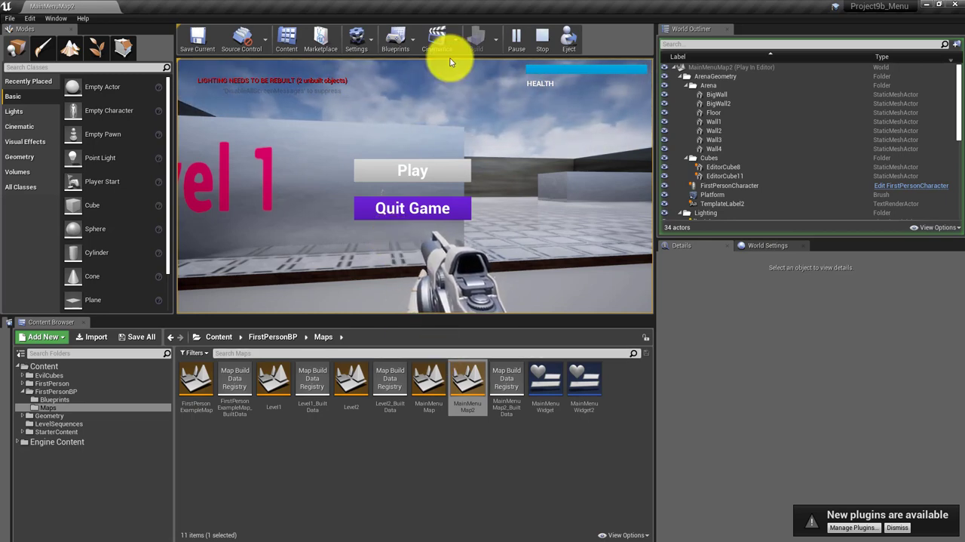
pyautogui.click(544, 34)
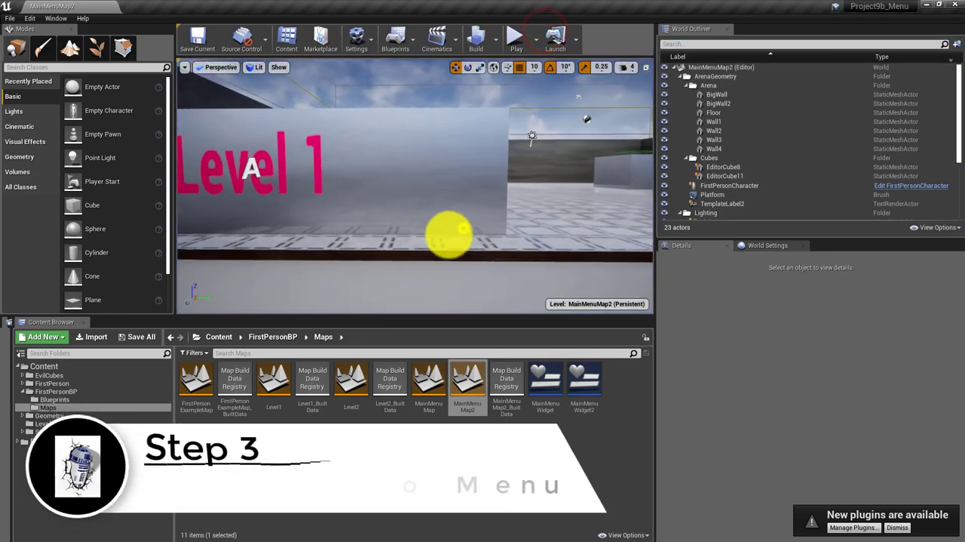
# Scale BigWall2 to 16.5 in Y and 12.5 in Z, and move it to about Y 1074.5, Z 792.9
pyautogui.moveTo(449, 234); pyautogui.dragTo(470, 233, button='right')
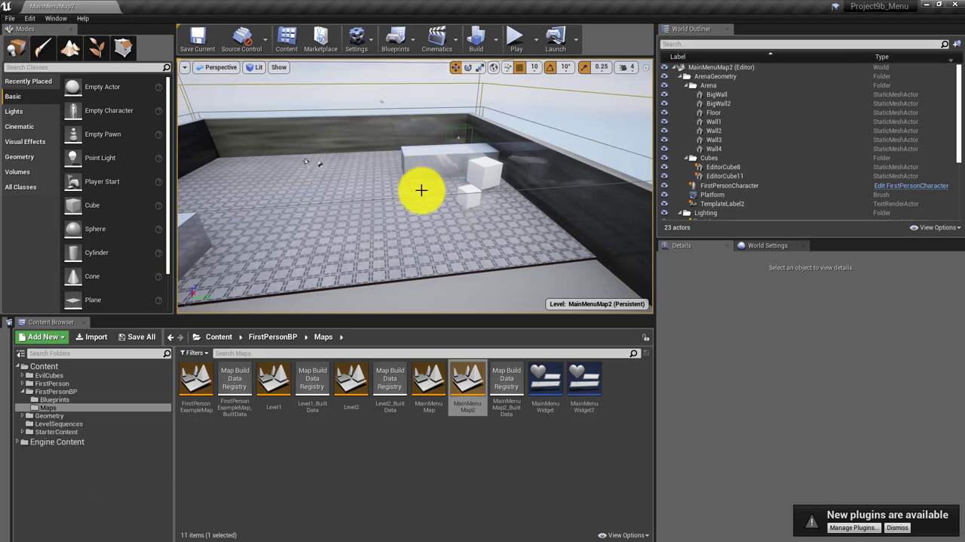
pyautogui.rightClick(409, 225)
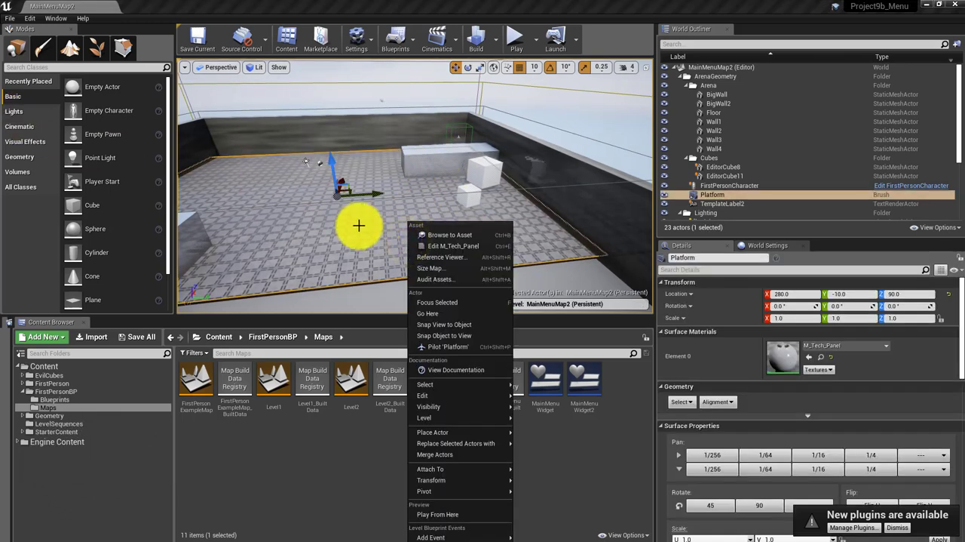
pyautogui.click(351, 246)
pyautogui.click(442, 164)
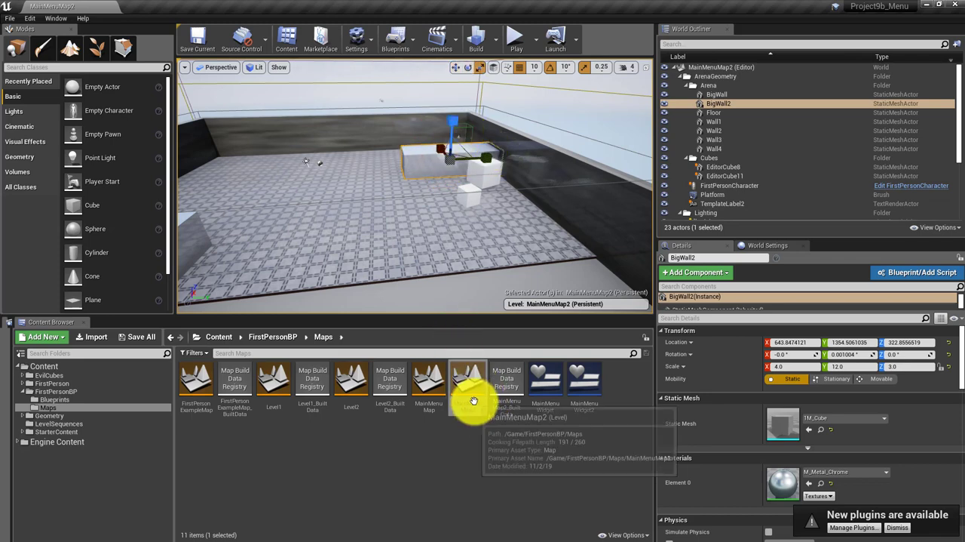
pyautogui.moveTo(456, 122); pyautogui.dragTo(467, 163)
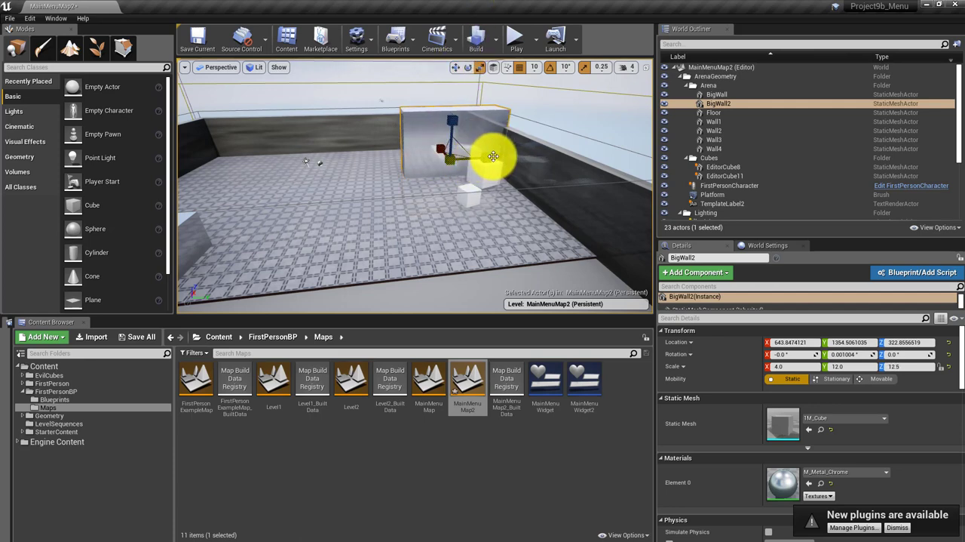
pyautogui.moveTo(488, 155); pyautogui.dragTo(462, 160)
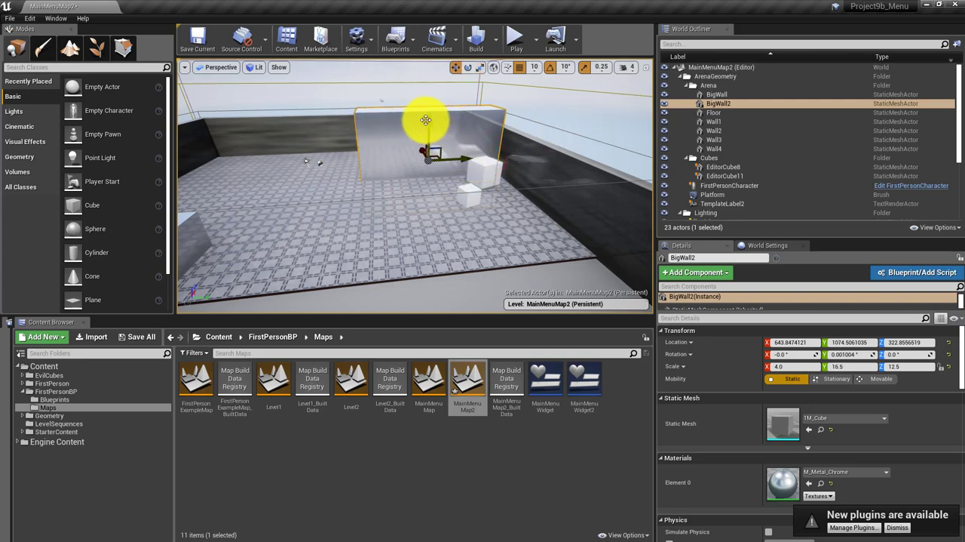
pyautogui.moveTo(426, 120); pyautogui.dragTo(432, 78)
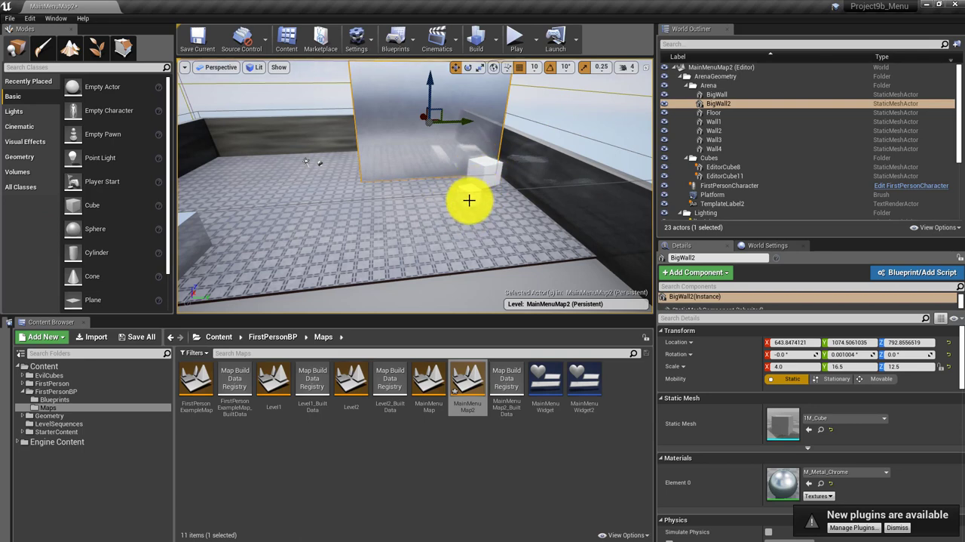
# Place a Cine Camera Actor on the platform at about X -960, Y 510, Z 310
pyautogui.click(49, 232)
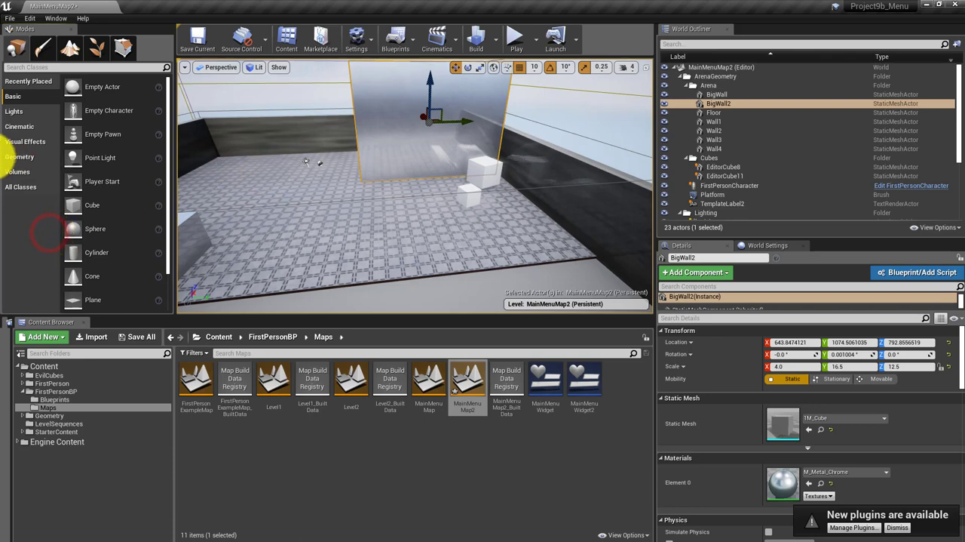
pyautogui.click(20, 126)
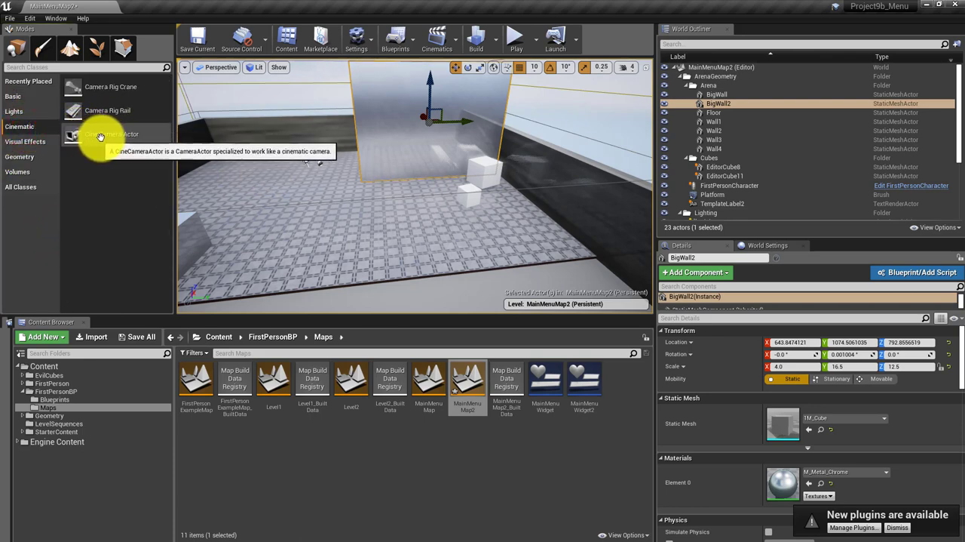
pyautogui.moveTo(92, 138); pyautogui.dragTo(390, 223)
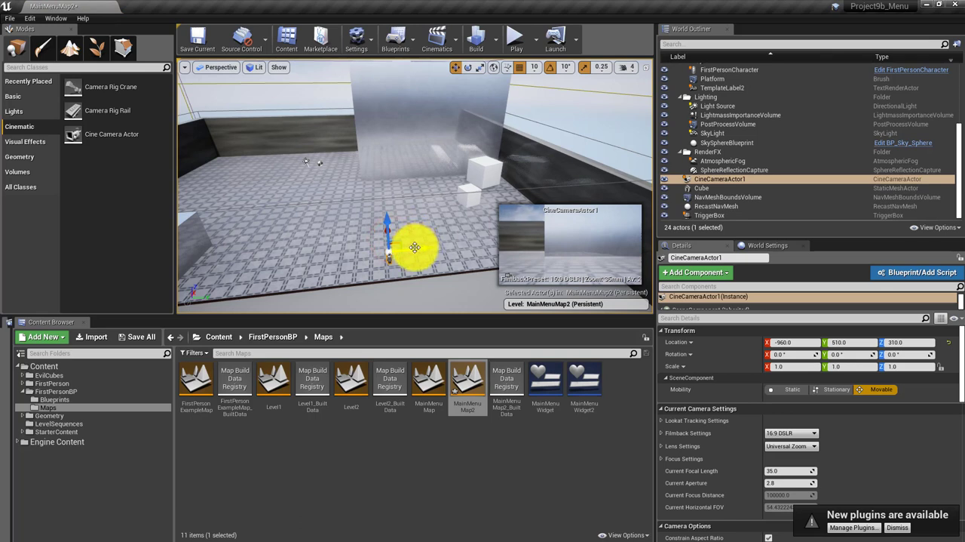
# Rotate the cine camera to about 5.04°, 8.65° and 30.38° in X, Y and Z, aiming it upward towards the tall wall
pyautogui.press('e')
pyautogui.moveTo(359, 284); pyautogui.dragTo(327, 263)
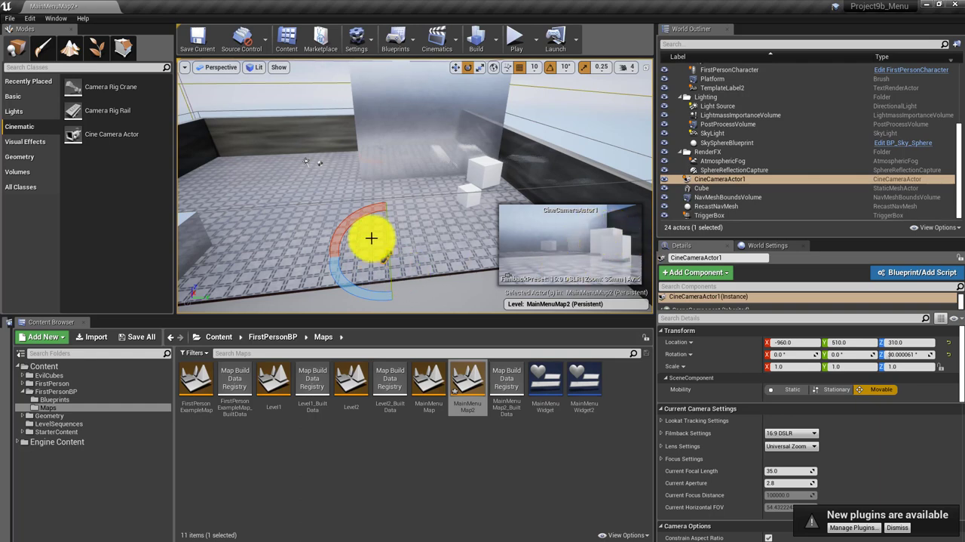
pyautogui.moveTo(387, 217); pyautogui.dragTo(389, 220)
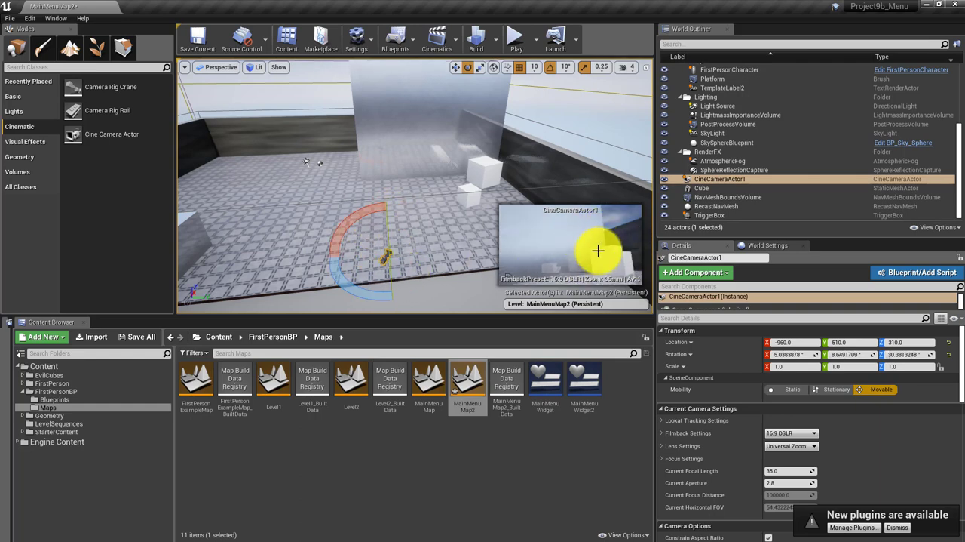
pyautogui.moveTo(363, 214); pyautogui.dragTo(341, 268)
# Move the cine camera back off the platform's near edge to X -1300, Y 210
pyautogui.press('space')
pyautogui.press('space')
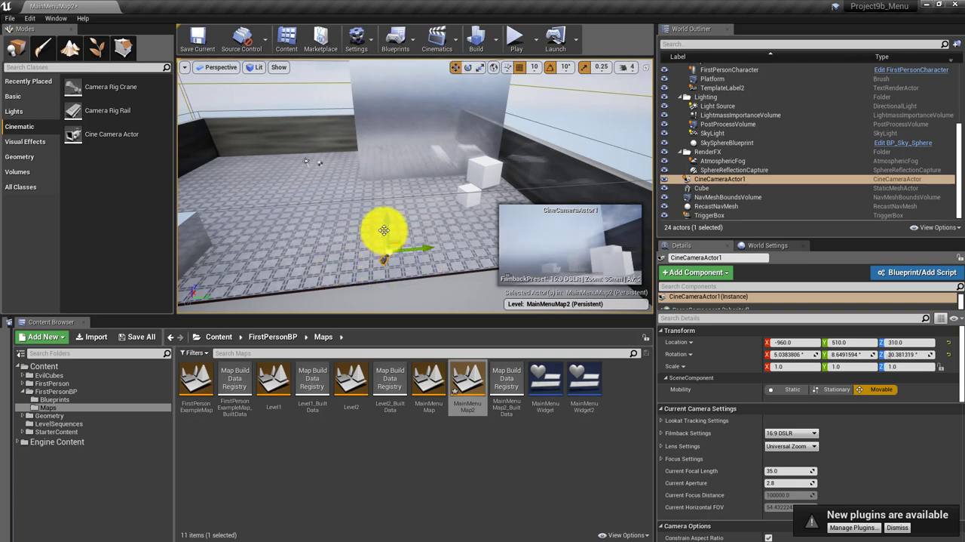
pyautogui.click(402, 243)
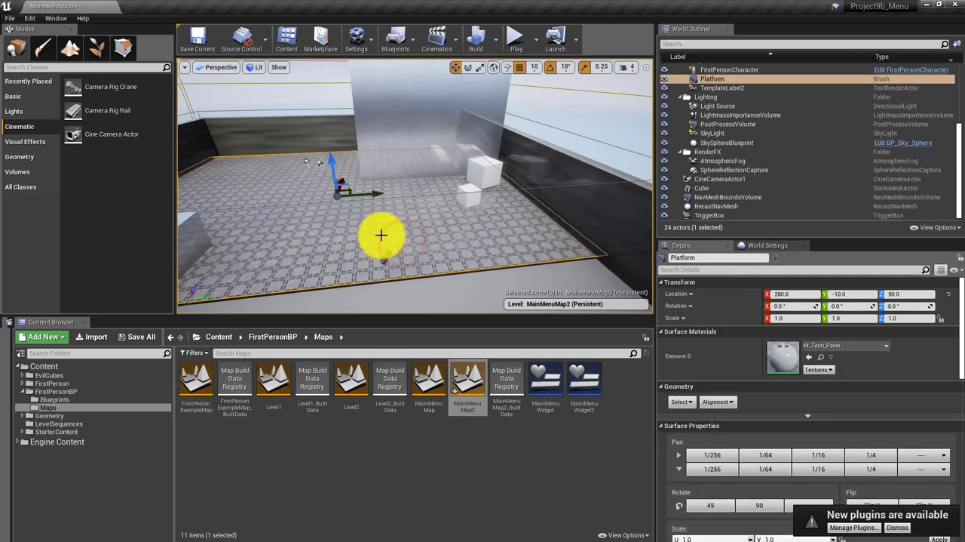
pyautogui.click(385, 304)
pyautogui.click(381, 261)
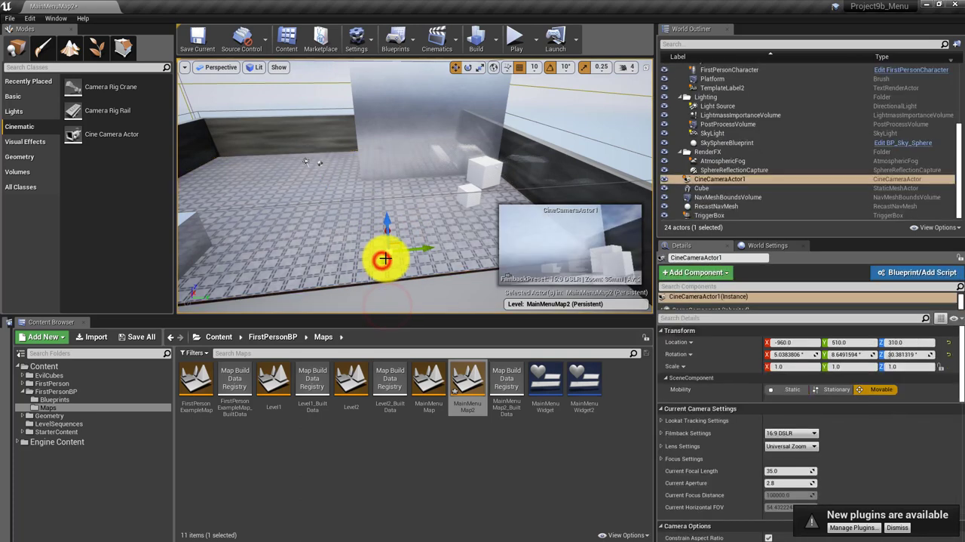
pyautogui.moveTo(420, 246); pyautogui.dragTo(356, 270)
pyautogui.moveTo(384, 300); pyautogui.dragTo(364, 299)
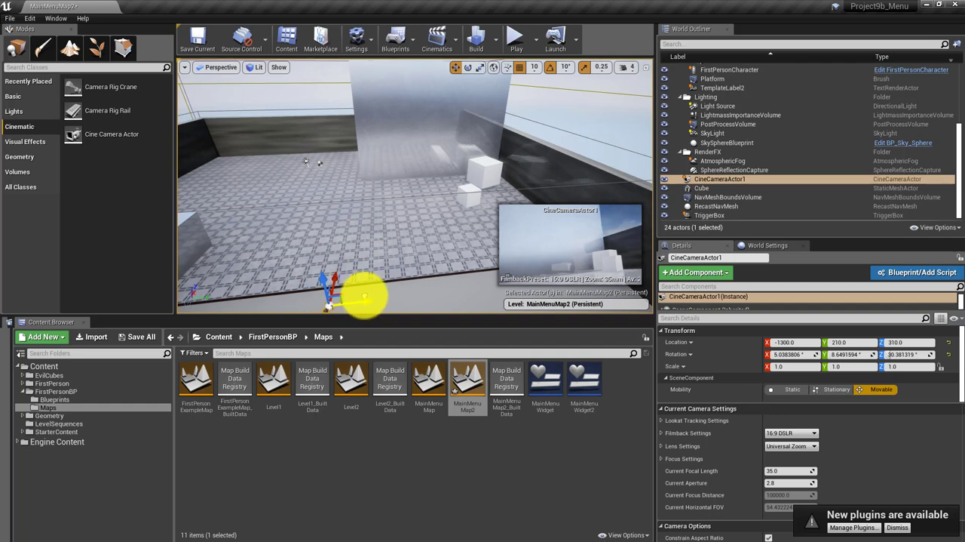
pyautogui.moveTo(422, 294)
pyautogui.mouseDown(button='right')
pyautogui.moveTo(422, 278)
pyautogui.moveTo(422, 302)
pyautogui.mouseUp(button='right')
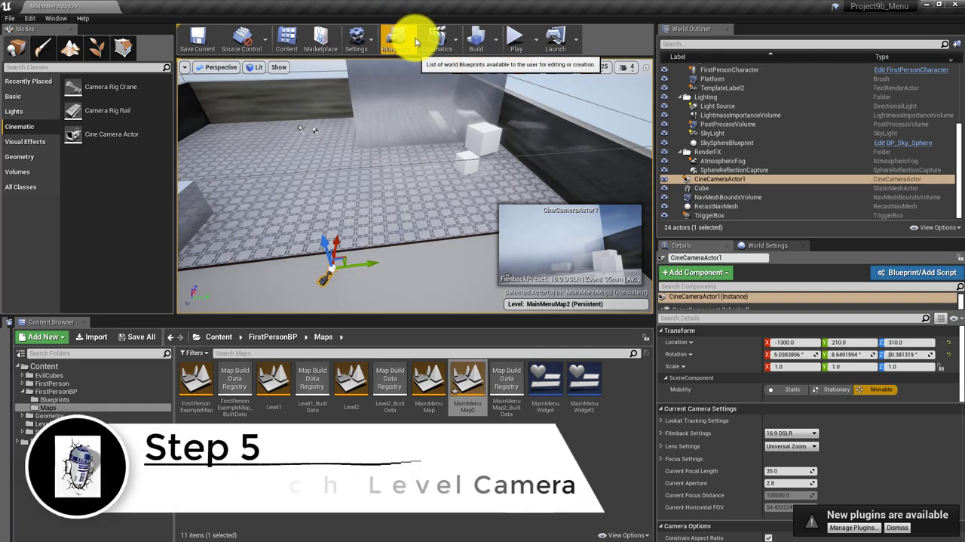
# Open the MainMenuMap2 level blueprint and add a reference to the cine camera above the widget nodes
pyautogui.click(403, 34)
pyautogui.click(416, 123)
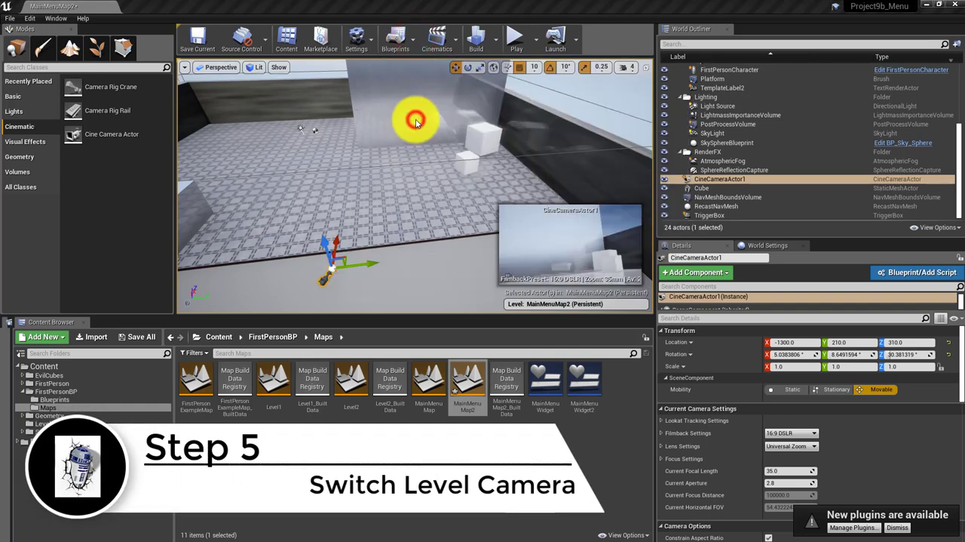
pyautogui.moveTo(357, 136); pyautogui.dragTo(340, 232, button='right')
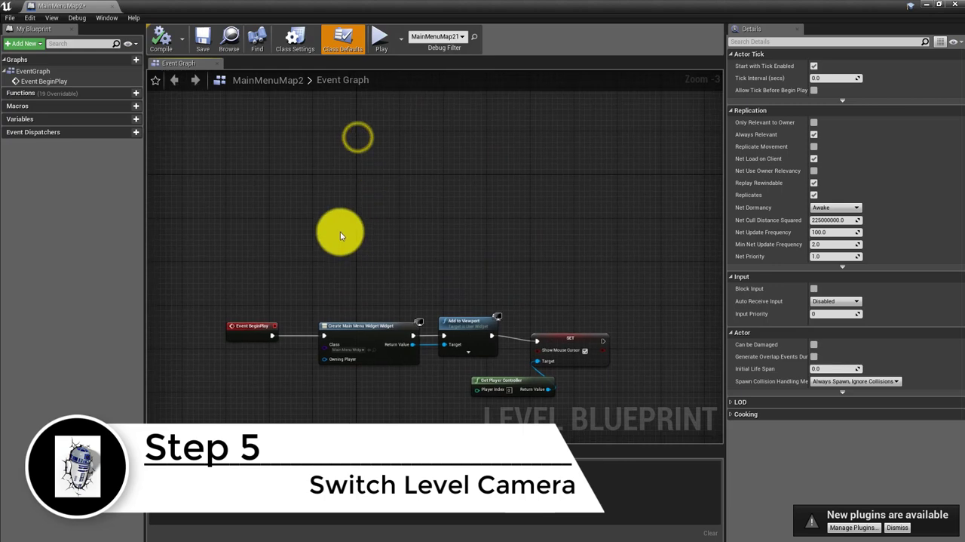
pyautogui.rightClick(334, 226)
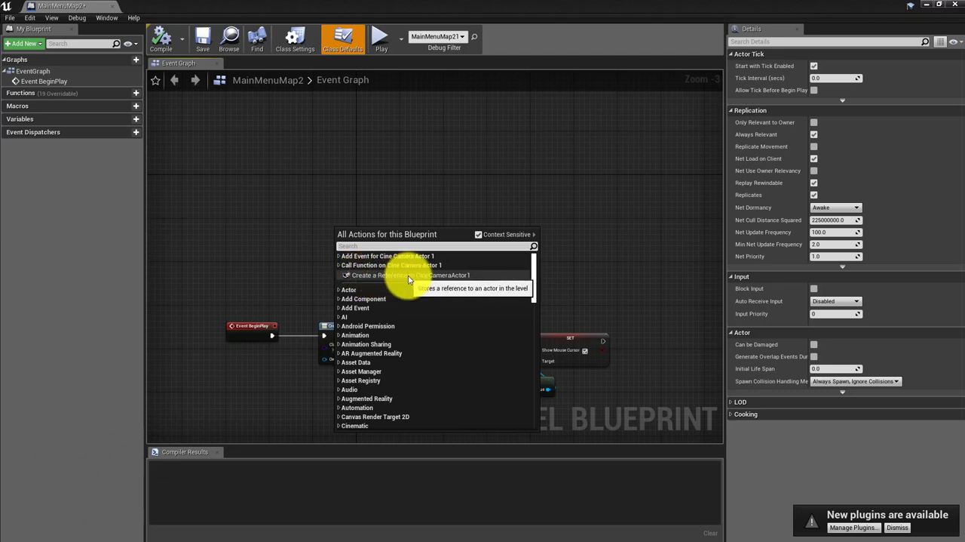
pyautogui.click(426, 276)
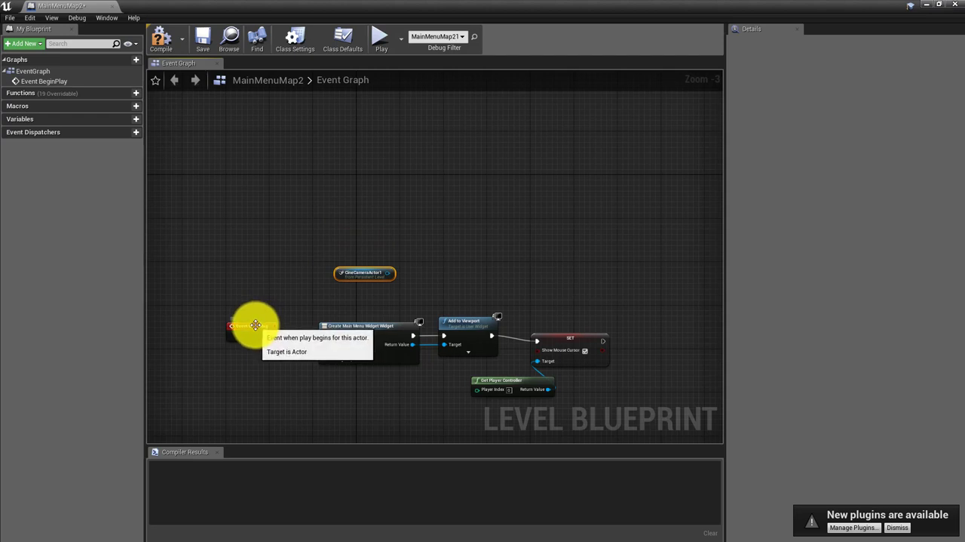
# Move Event BeginPlay up and left of the camera reference, and insert a Sequence node between it and the Create Widget node
pyautogui.moveTo(255, 325); pyautogui.dragTo(190, 240)
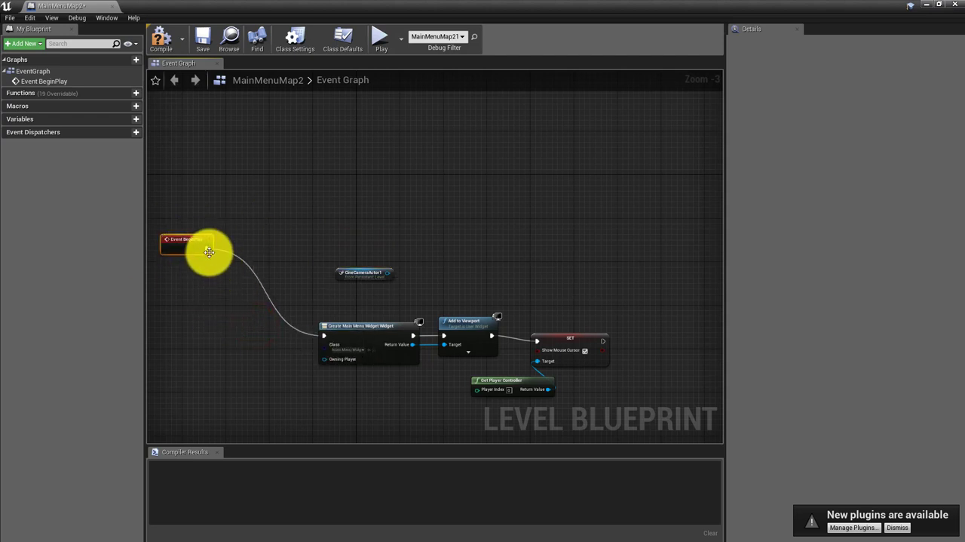
pyautogui.moveTo(217, 249); pyautogui.dragTo(244, 249)
pyautogui.write('set')
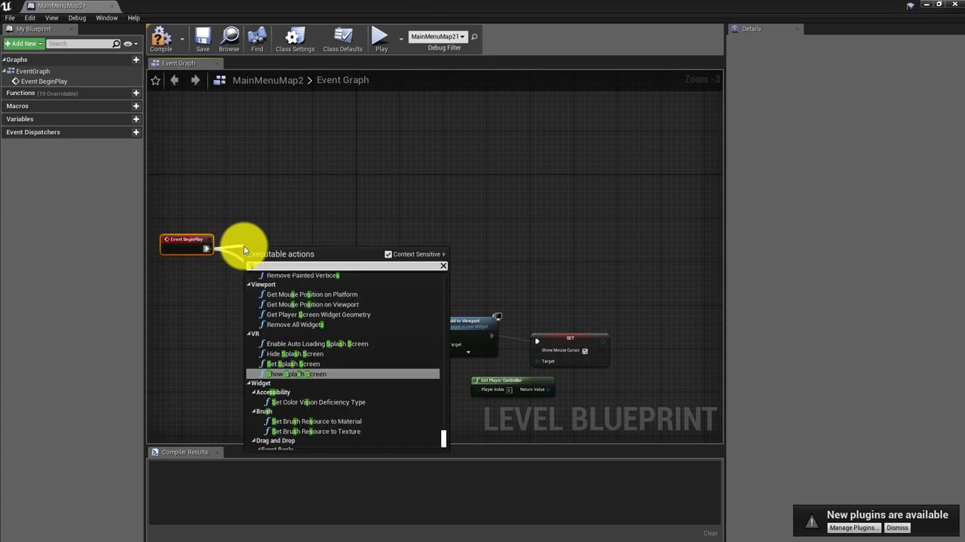
pyautogui.write('q')
pyautogui.press('Return')
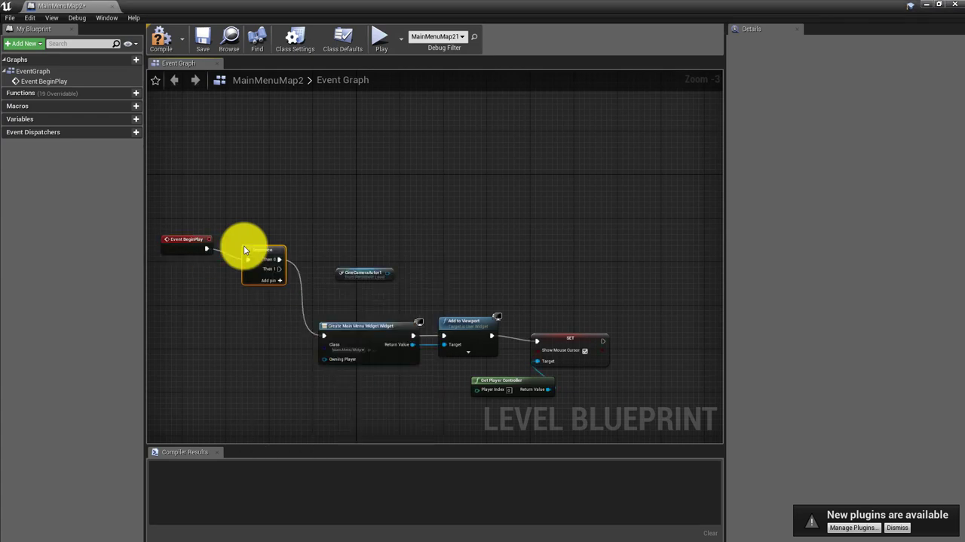
pyautogui.moveTo(263, 254); pyautogui.dragTo(252, 246)
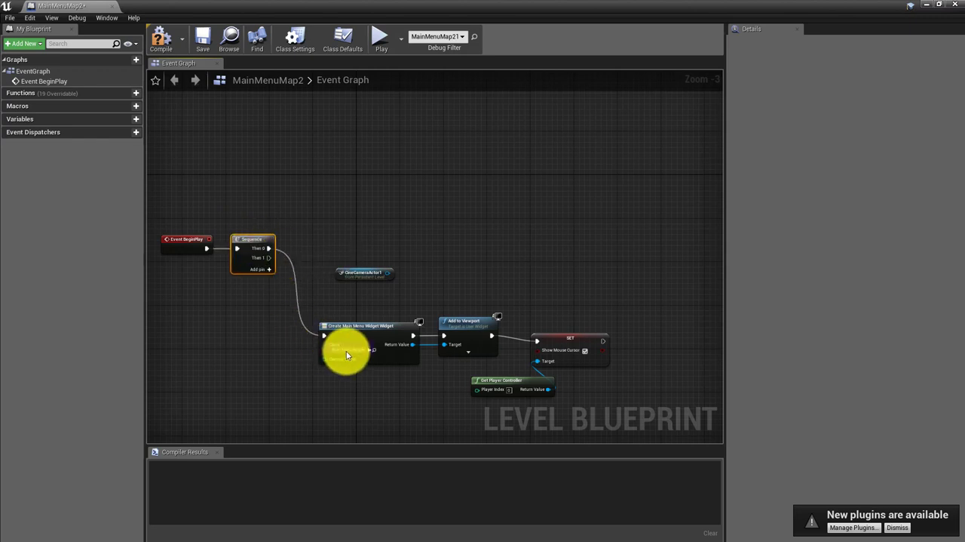
# Break the Sequence node's Then 0 link to Create Widget and connect Create Widget to Then 1 instead
pyautogui.rightClick(266, 252)
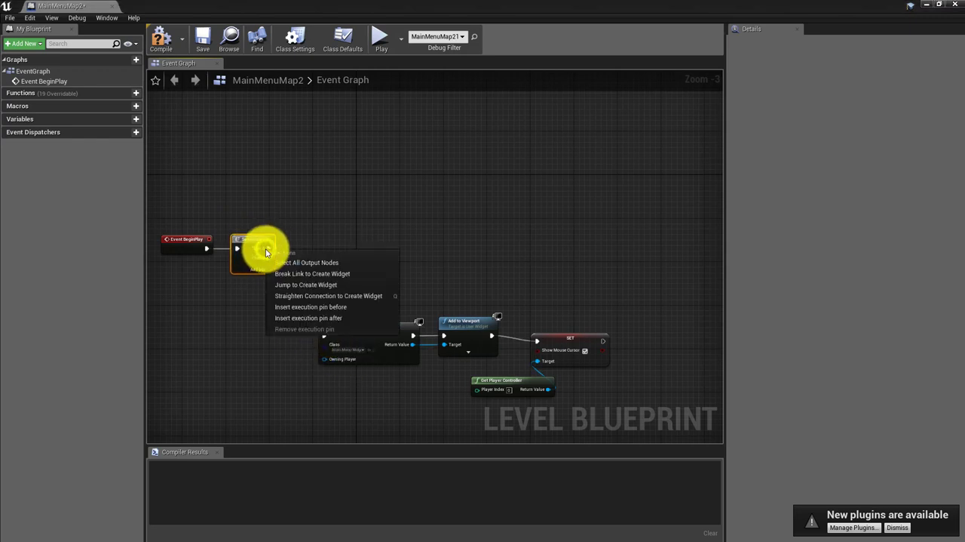
pyautogui.click(298, 275)
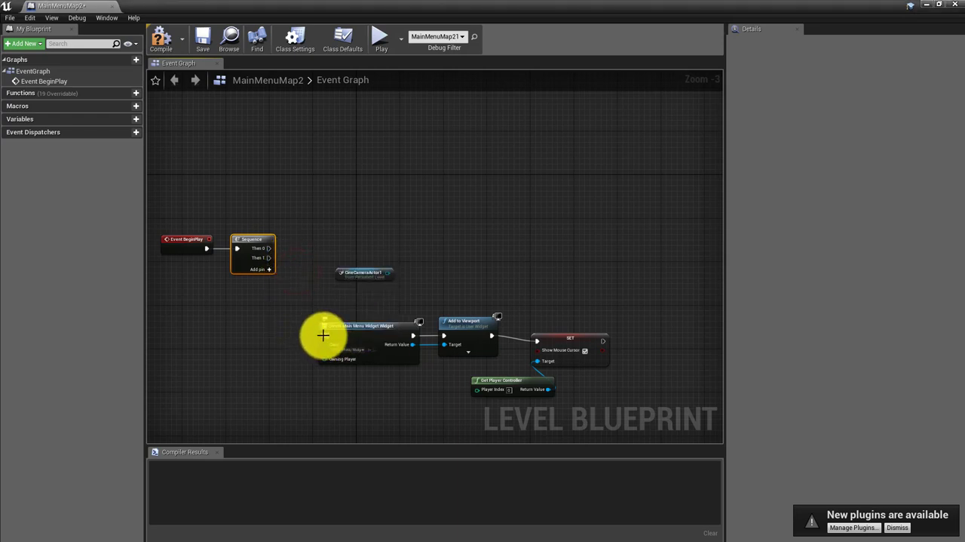
pyautogui.moveTo(323, 335); pyautogui.dragTo(268, 257)
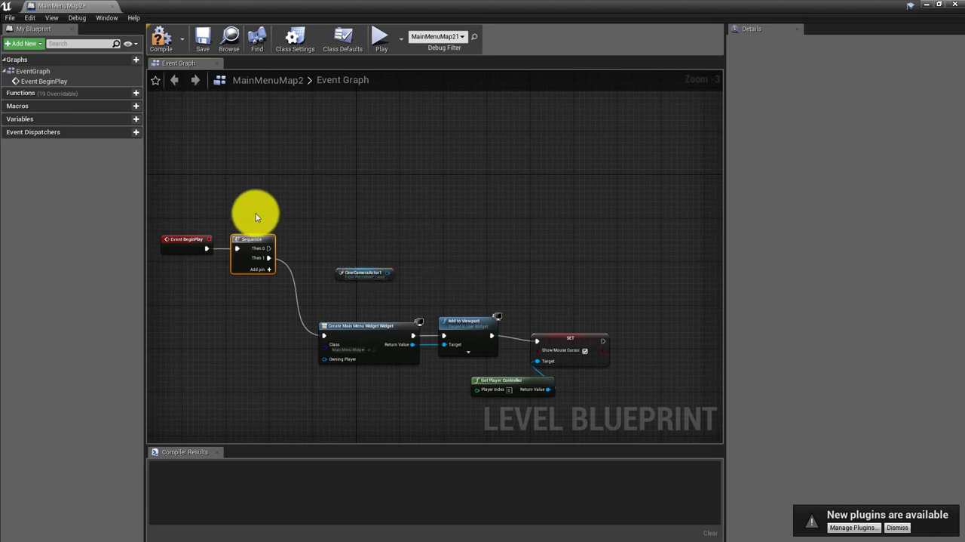
# Add a Set View Target with Blend node on the Sequence's Then 0, and connect the cine camera reference to its New View Target
pyautogui.moveTo(267, 249); pyautogui.dragTo(430, 195)
pyautogui.write('Set')
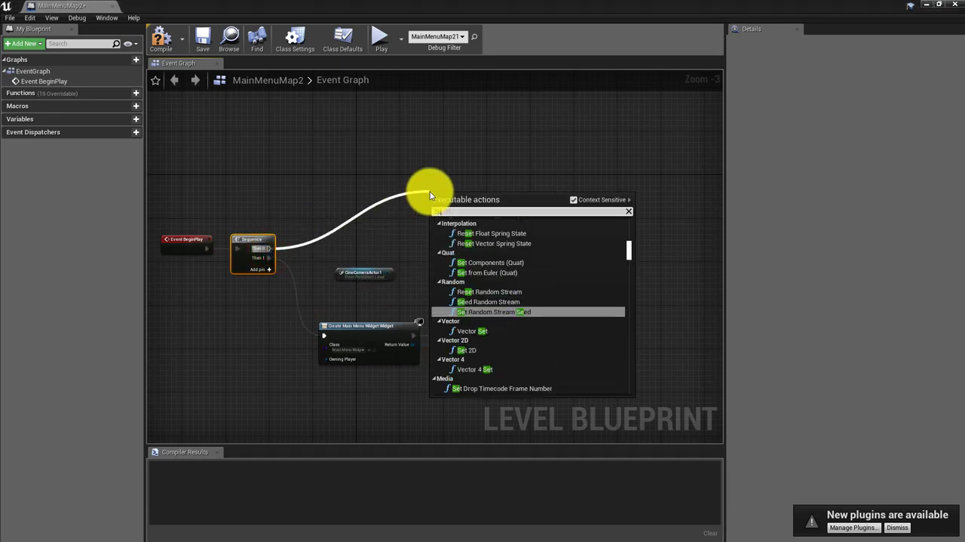
pyautogui.write(' view')
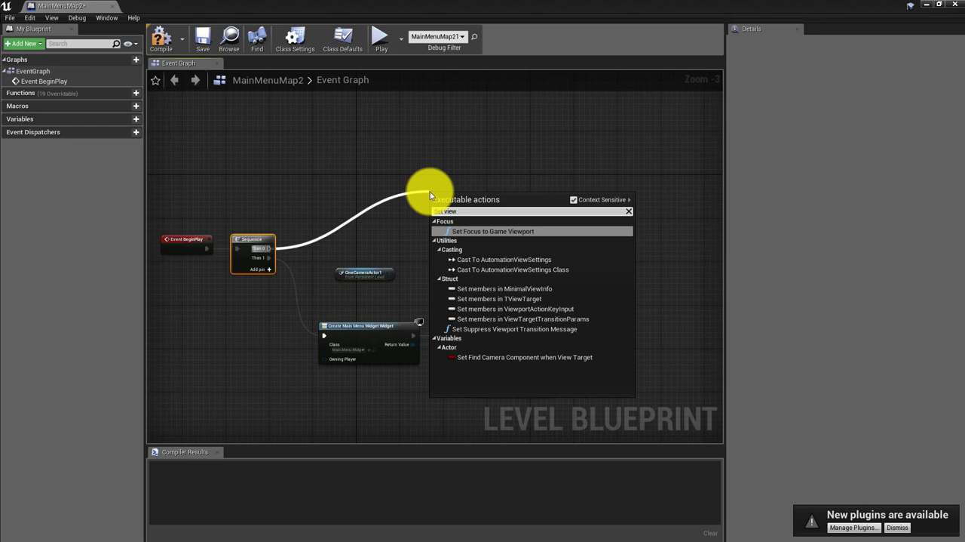
pyautogui.write(' tar')
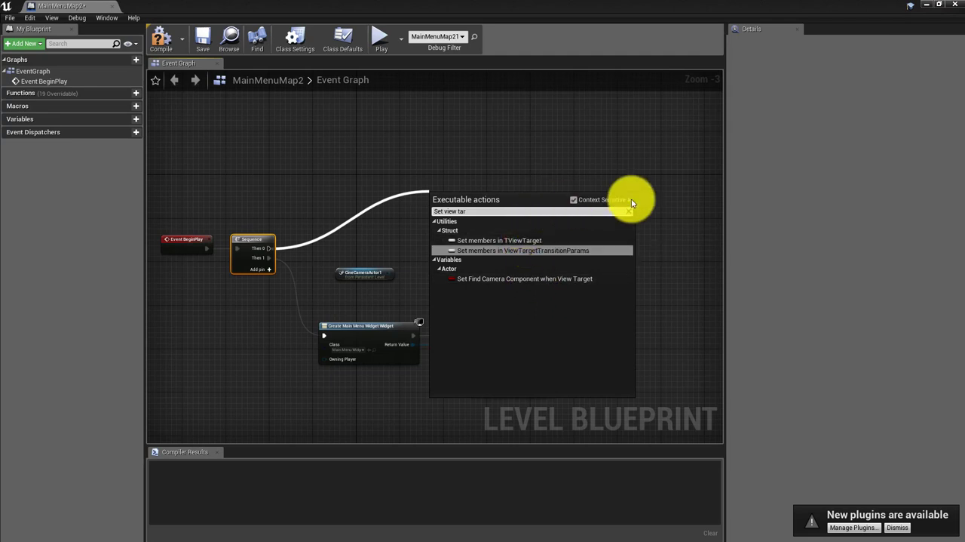
pyautogui.click(574, 200)
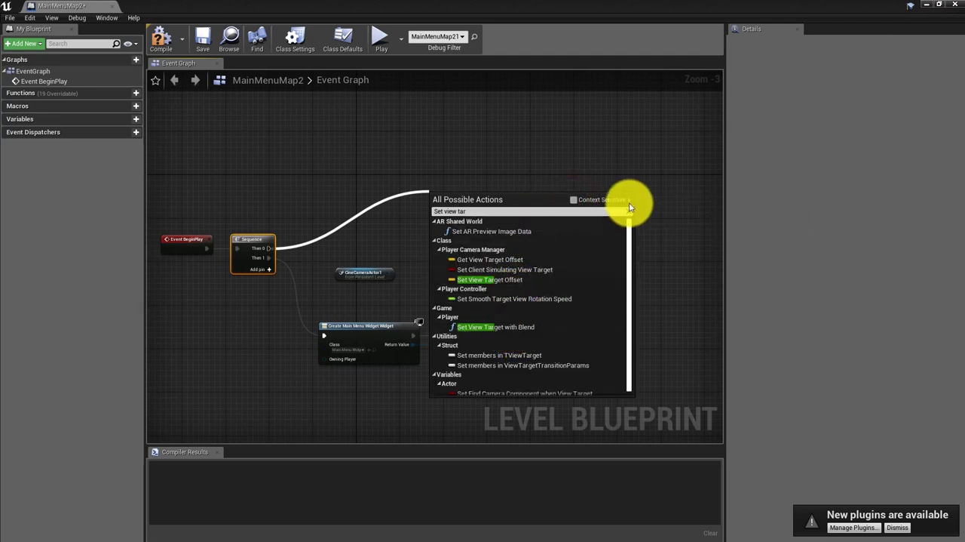
pyautogui.click(497, 326)
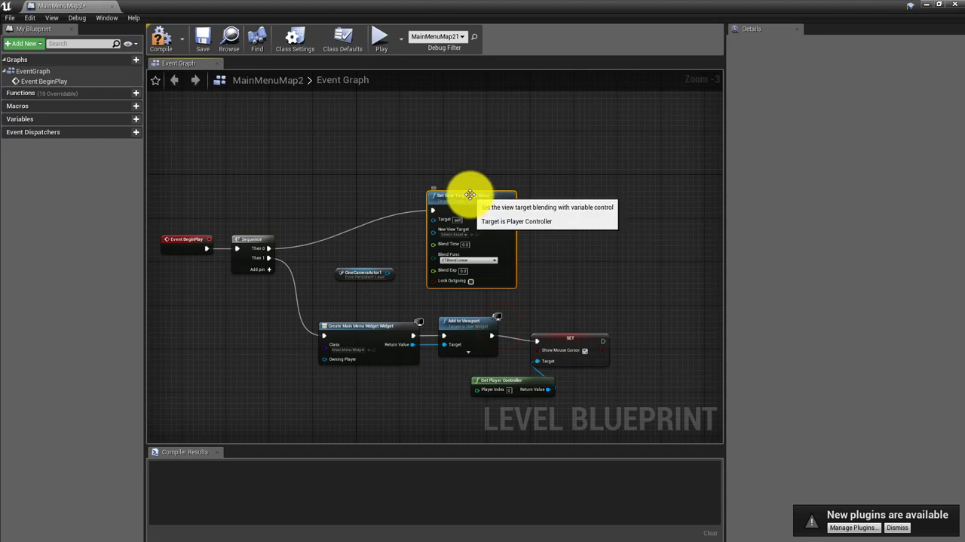
pyautogui.moveTo(463, 190); pyautogui.dragTo(474, 166)
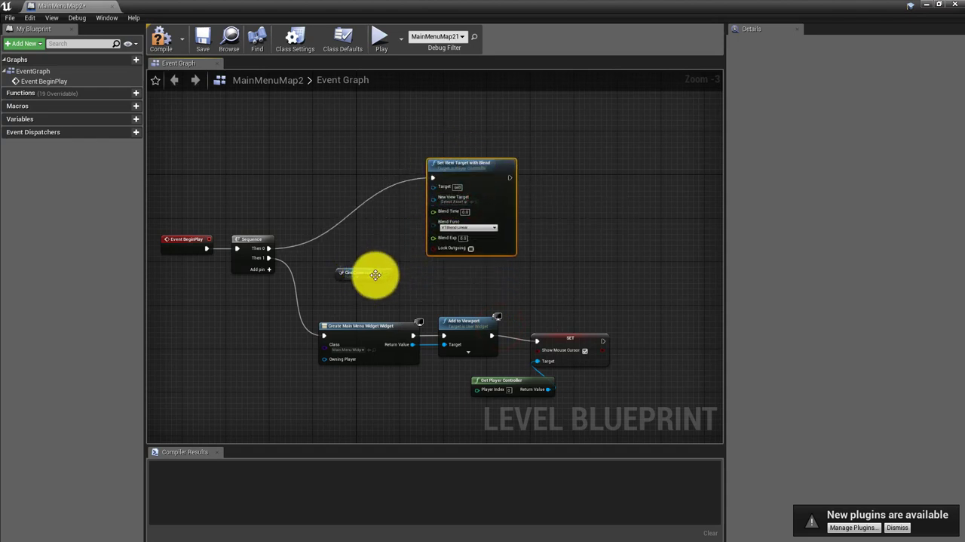
pyautogui.moveTo(389, 273); pyautogui.dragTo(435, 200)
pyautogui.moveTo(483, 166); pyautogui.dragTo(535, 204)
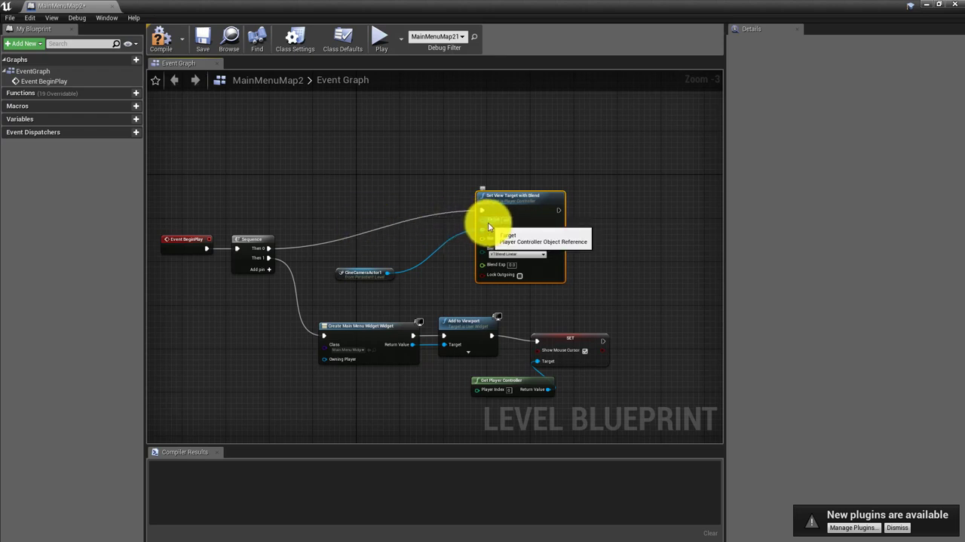
# Add a Get Player Controller node connected to the Target input of Set View Target with Blend
pyautogui.moveTo(483, 220); pyautogui.dragTo(443, 218)
pyautogui.moveTo(400, 157); pyautogui.dragTo(400, 157)
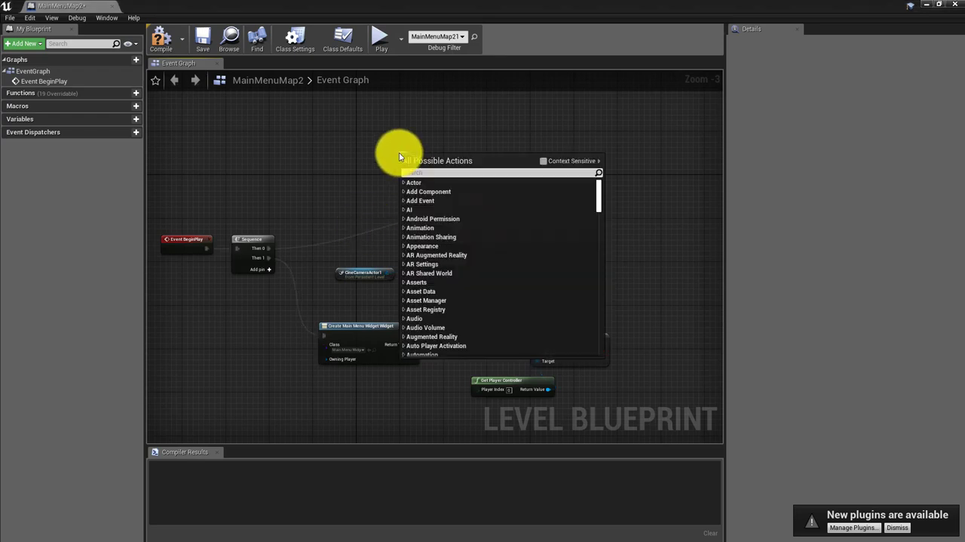
pyautogui.write('get')
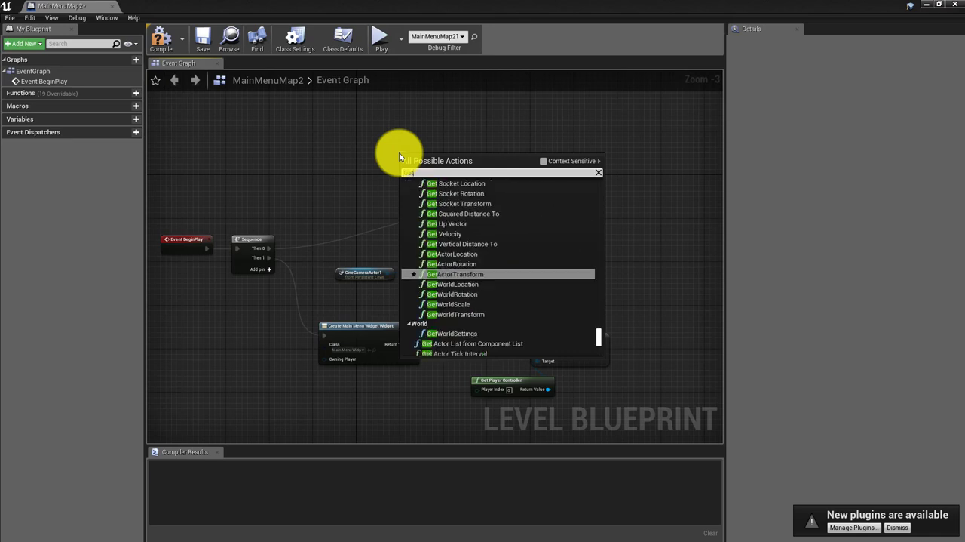
pyautogui.write(' player')
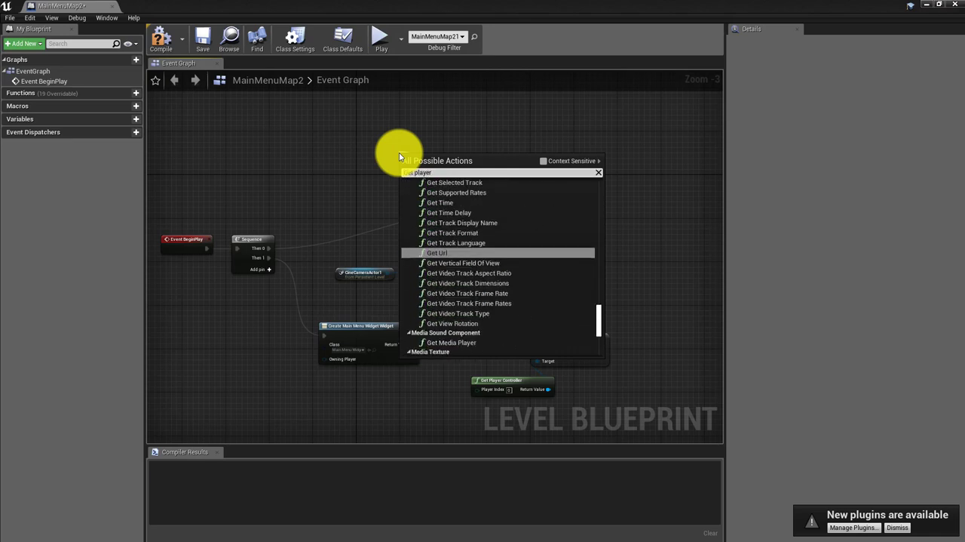
pyautogui.write(' co')
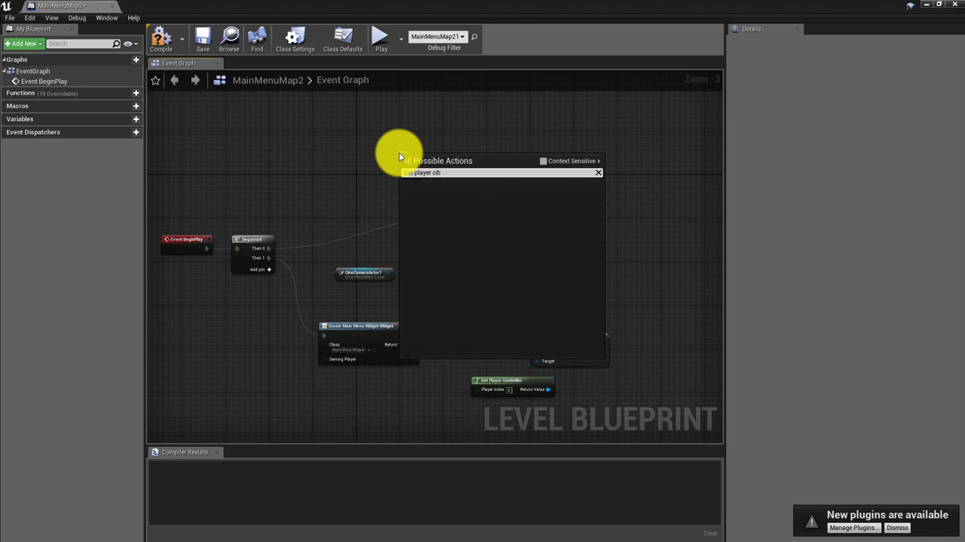
pyautogui.write('n')
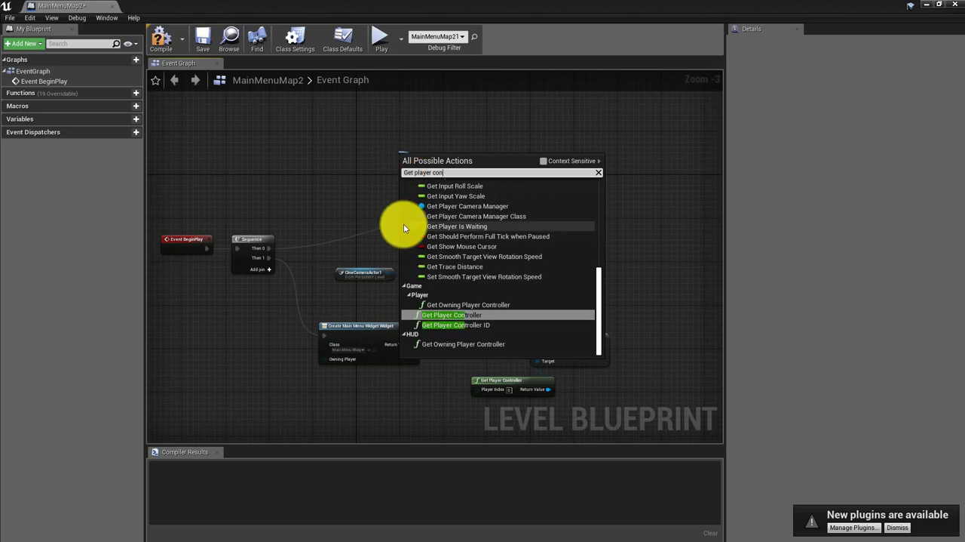
pyautogui.click(445, 315)
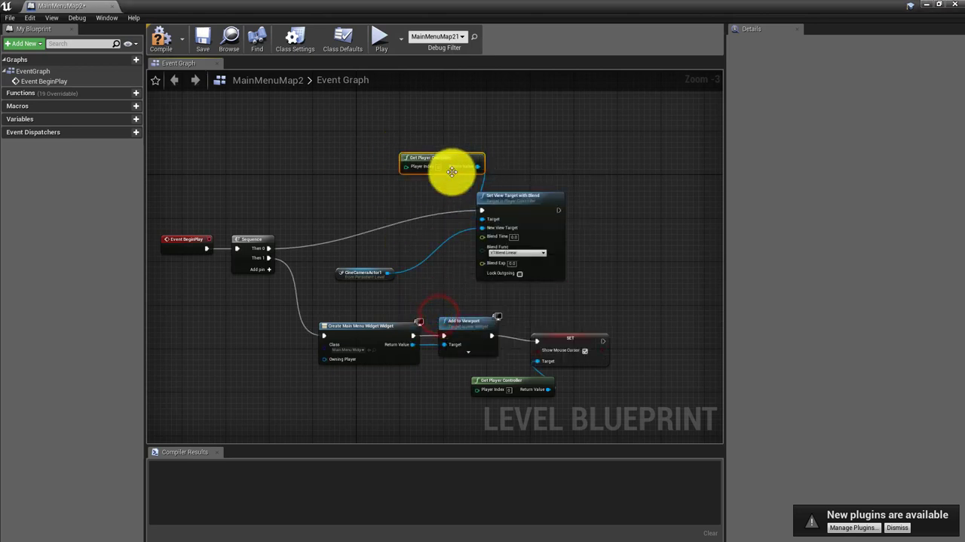
# Tidy the camera branch: shift Set View Target with Blend right, with Get Player Controller and the camera reference stacked at its lower left
pyautogui.moveTo(445, 156); pyautogui.dragTo(384, 217)
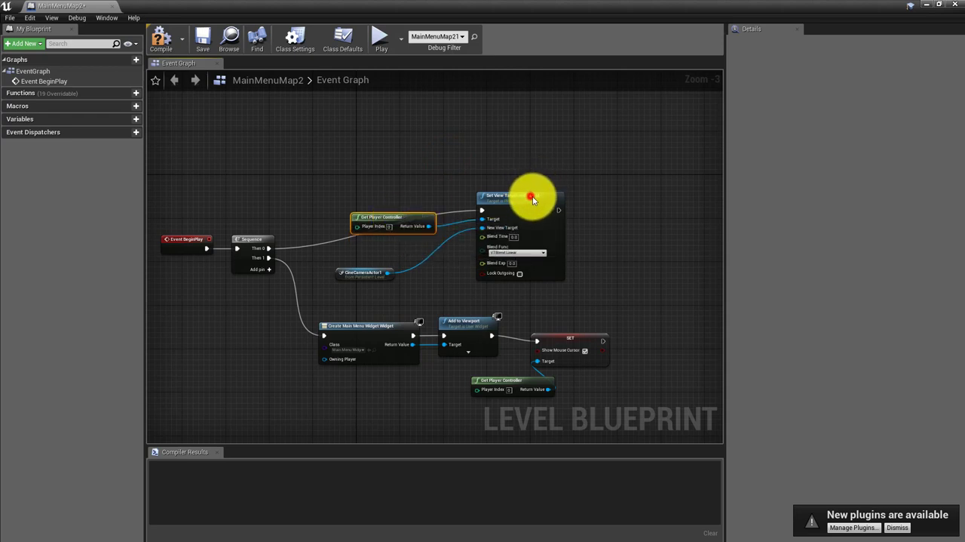
pyautogui.moveTo(533, 199); pyautogui.dragTo(560, 204)
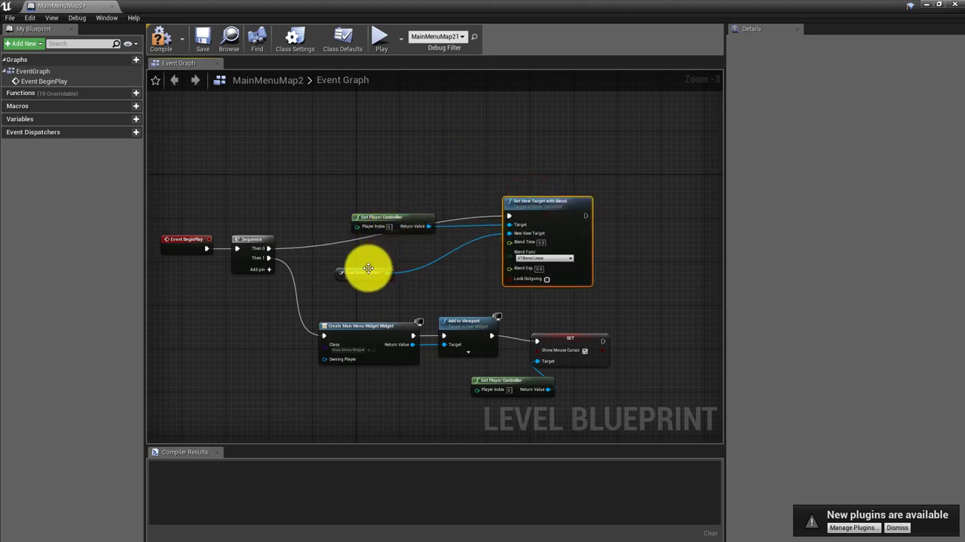
pyautogui.moveTo(365, 270); pyautogui.dragTo(416, 282)
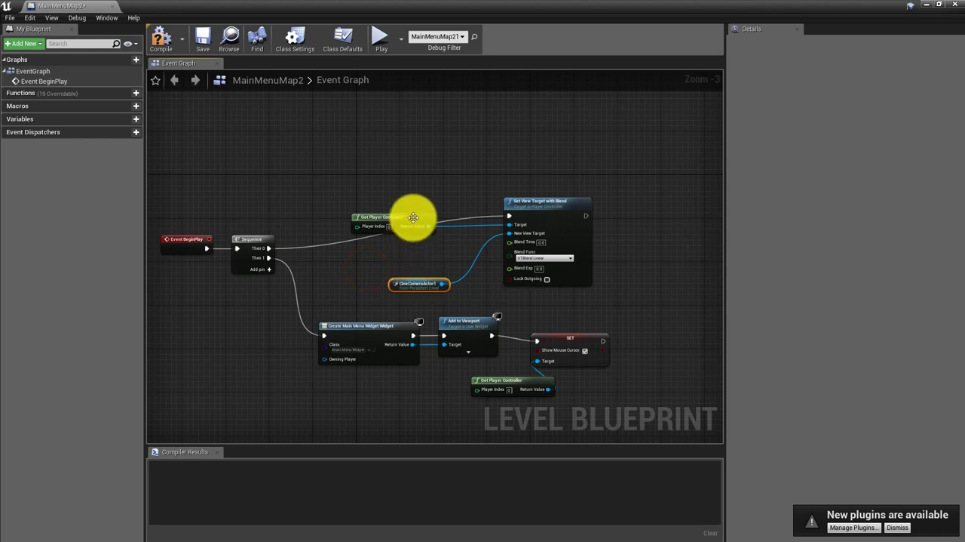
pyautogui.moveTo(413, 217); pyautogui.dragTo(424, 253)
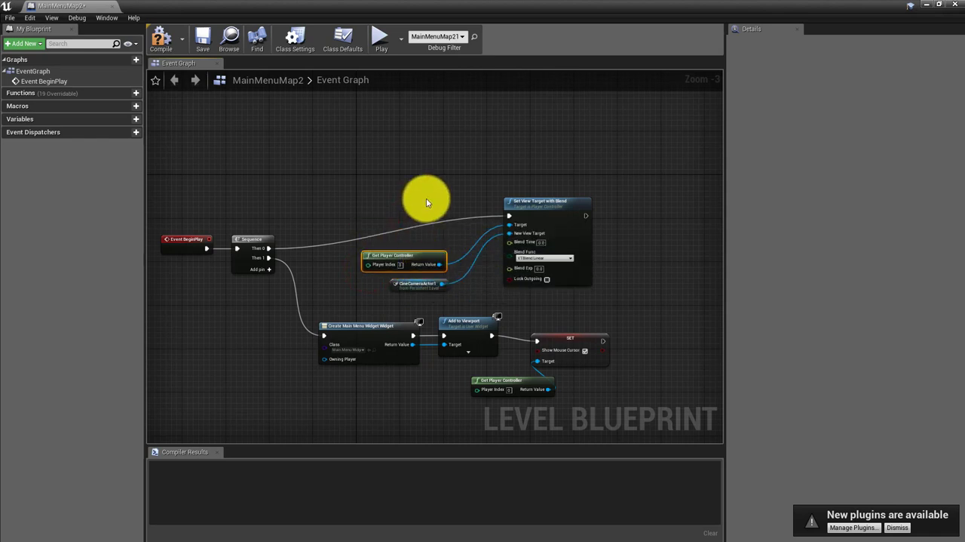
pyautogui.moveTo(426, 198); pyautogui.dragTo(457, 198, button='right')
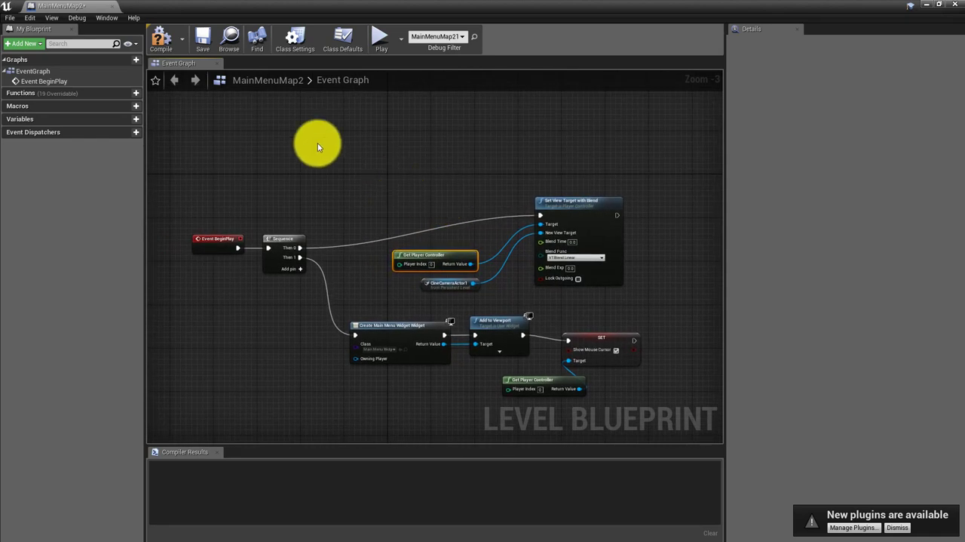
# Compile, save and close the MainMenuMap2 level blueprint, and play the map to check the menu over the camera view
pyautogui.click(160, 38)
pyautogui.click(202, 37)
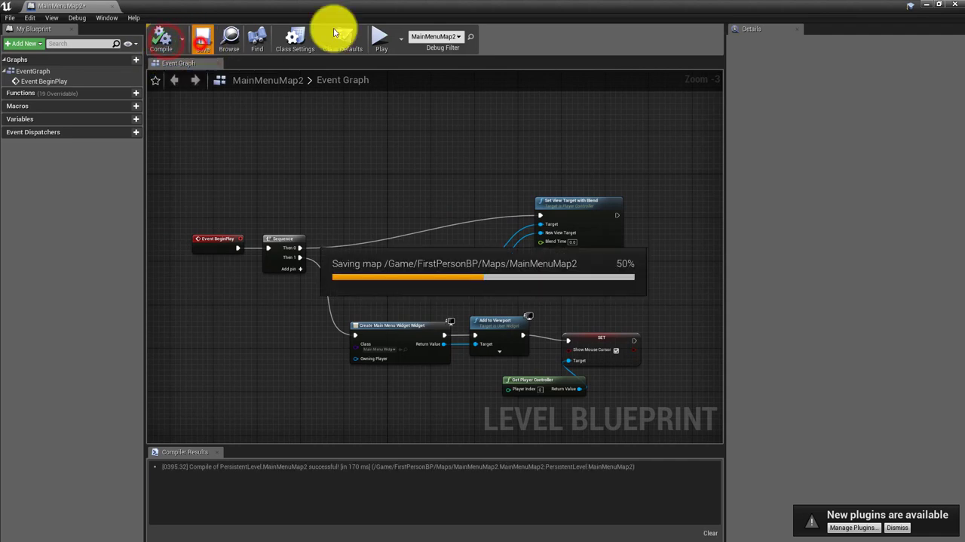
pyautogui.click(956, 6)
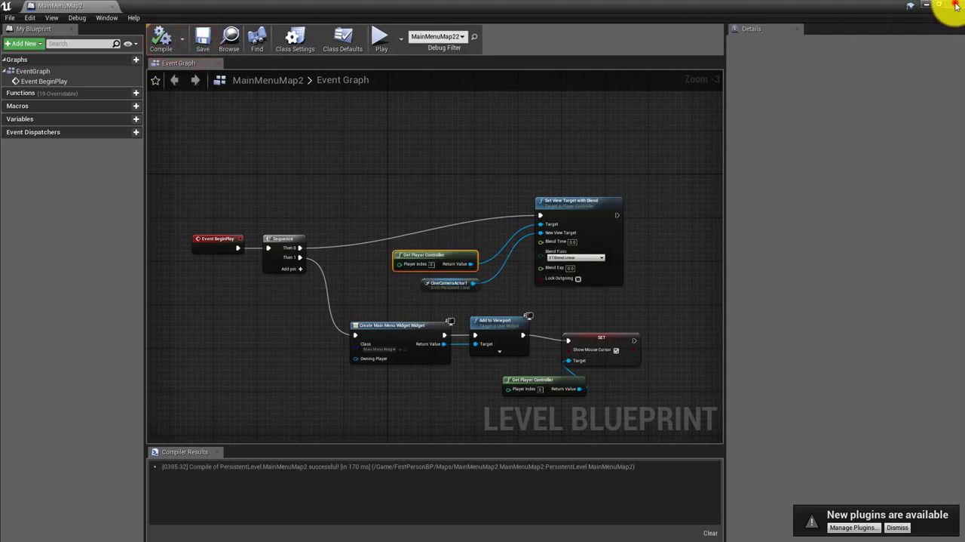
pyautogui.click(510, 66)
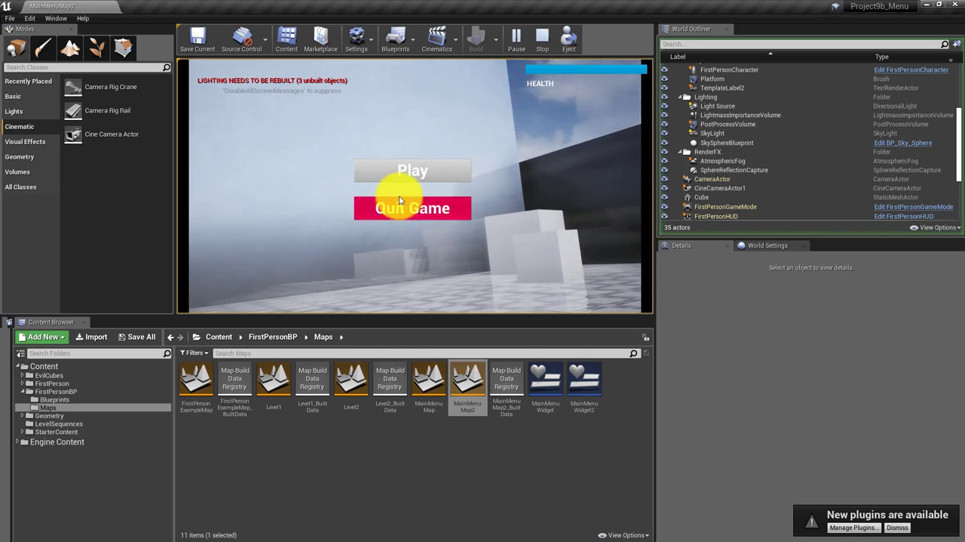
pyautogui.click(287, 168)
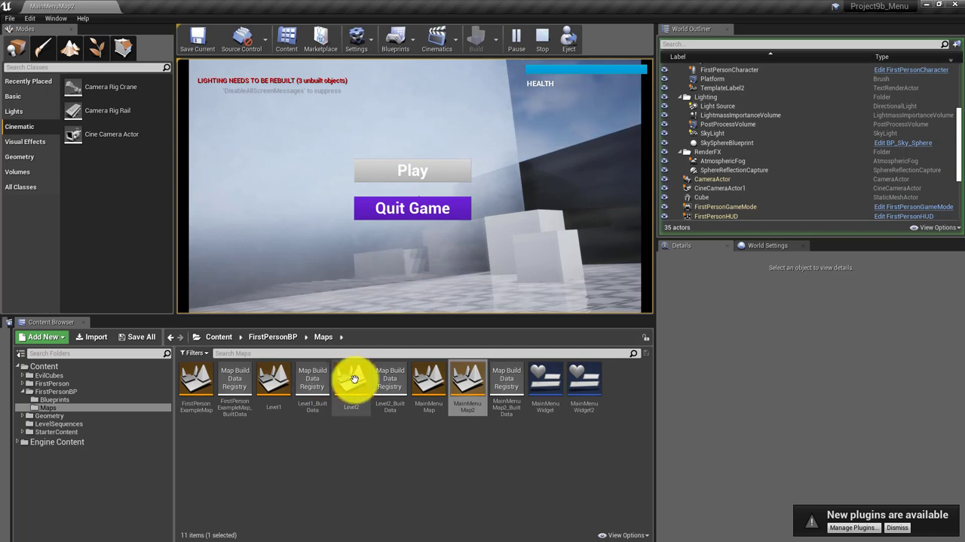
# Open the FirstPersonCharacter blueprint from FirstPersonBP/Blueprints and stop the play session so its event graph can be edited
pyautogui.click(219, 336)
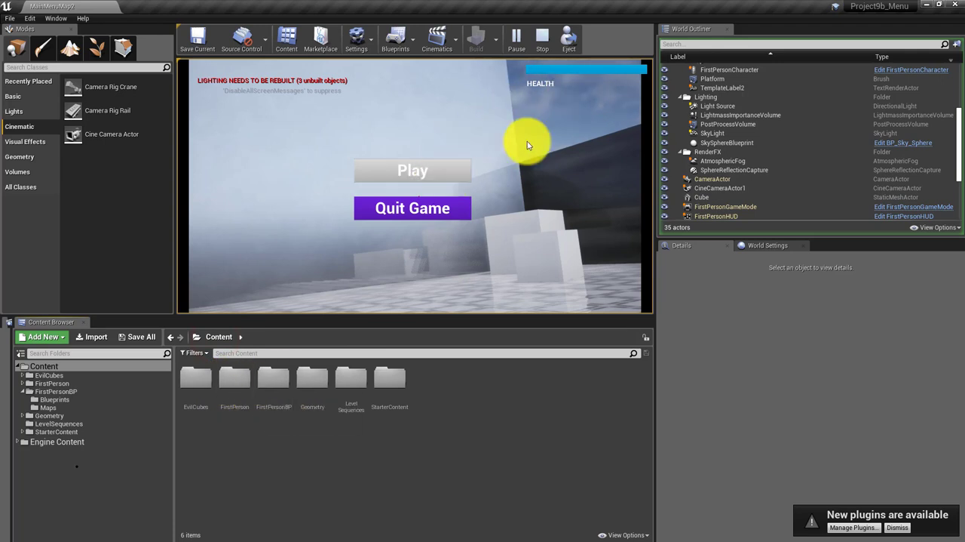
pyautogui.doubleClick(268, 378)
pyautogui.doubleClick(200, 388)
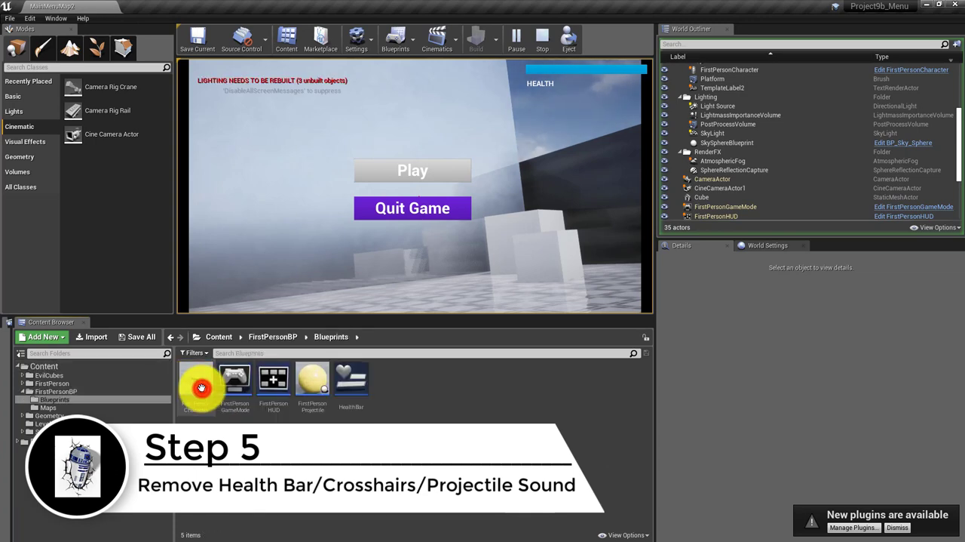
pyautogui.doubleClick(201, 387)
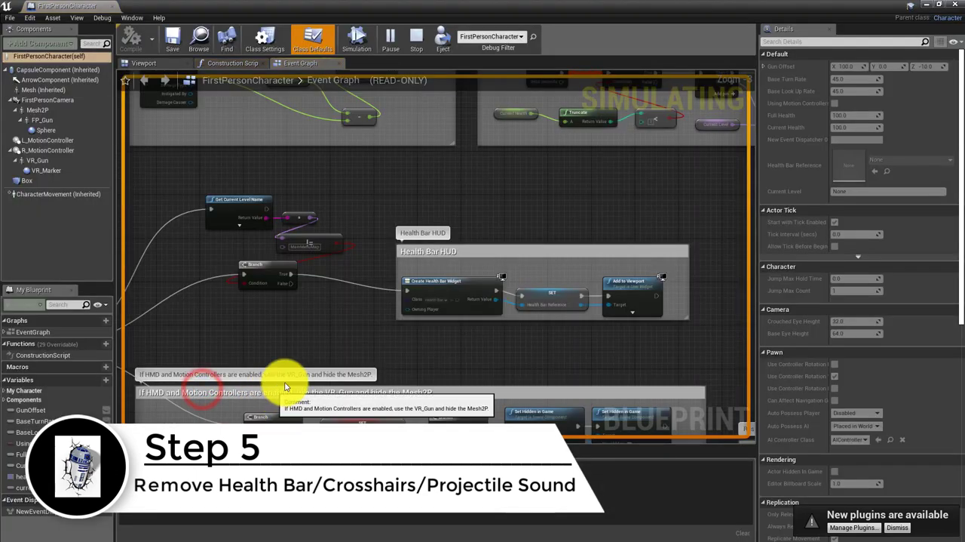
pyautogui.moveTo(340, 338); pyautogui.dragTo(382, 368, button='right')
pyautogui.scroll(-4, 320, 353)
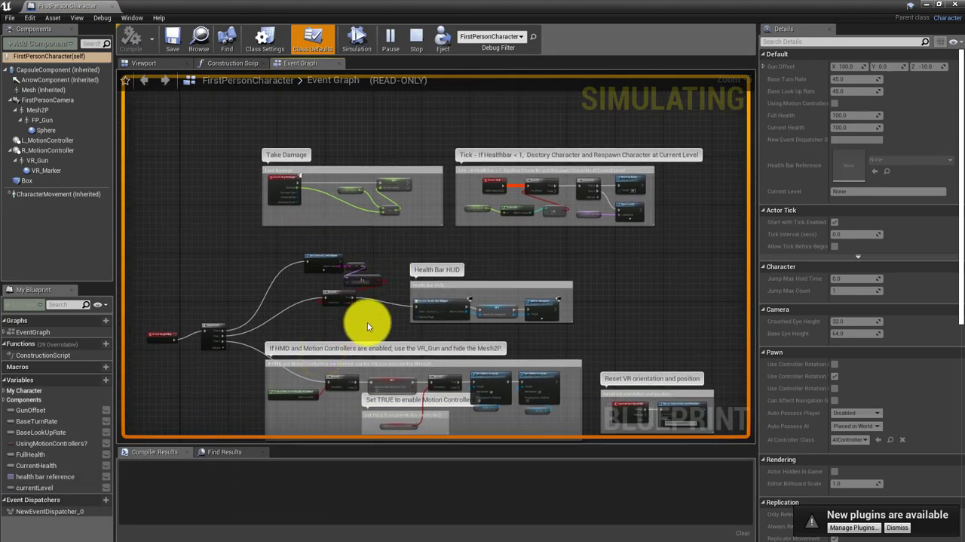
pyautogui.click(423, 43)
pyautogui.scroll(3, 387, 207)
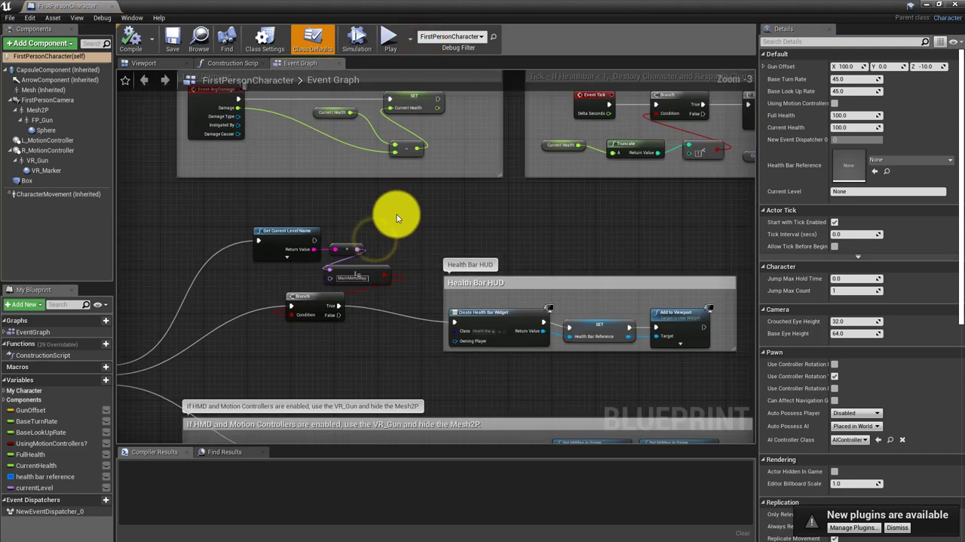
# Move the Health Bar HUD comment group and its Branch node right, making room beside the level name comparison nodes
pyautogui.moveTo(397, 214); pyautogui.dragTo(412, 186, button='right')
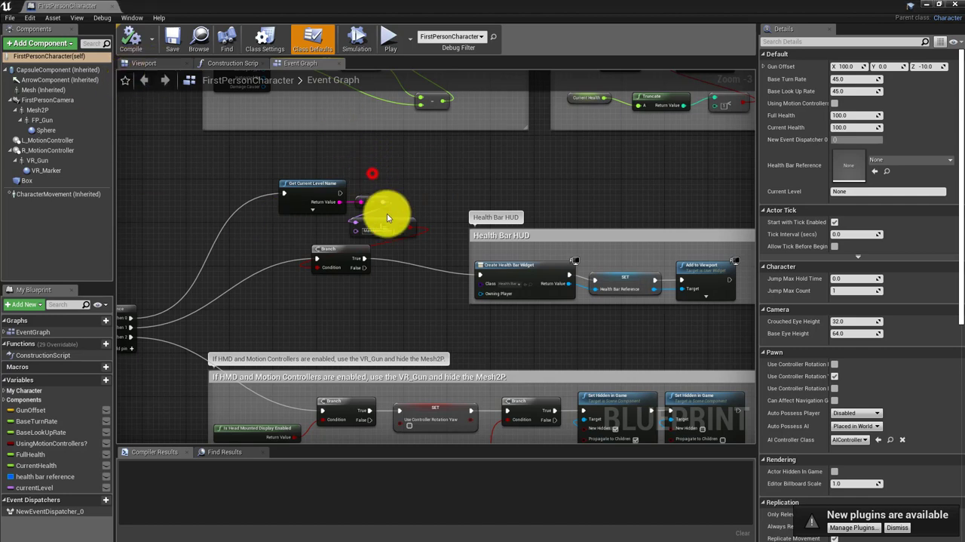
pyautogui.moveTo(387, 213); pyautogui.dragTo(400, 241)
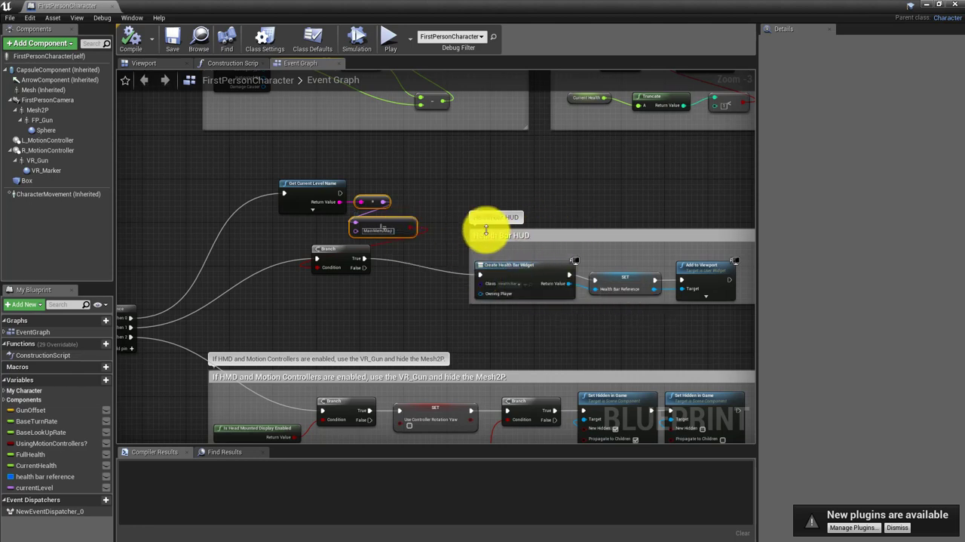
pyautogui.moveTo(551, 224); pyautogui.dragTo(485, 215, button='right')
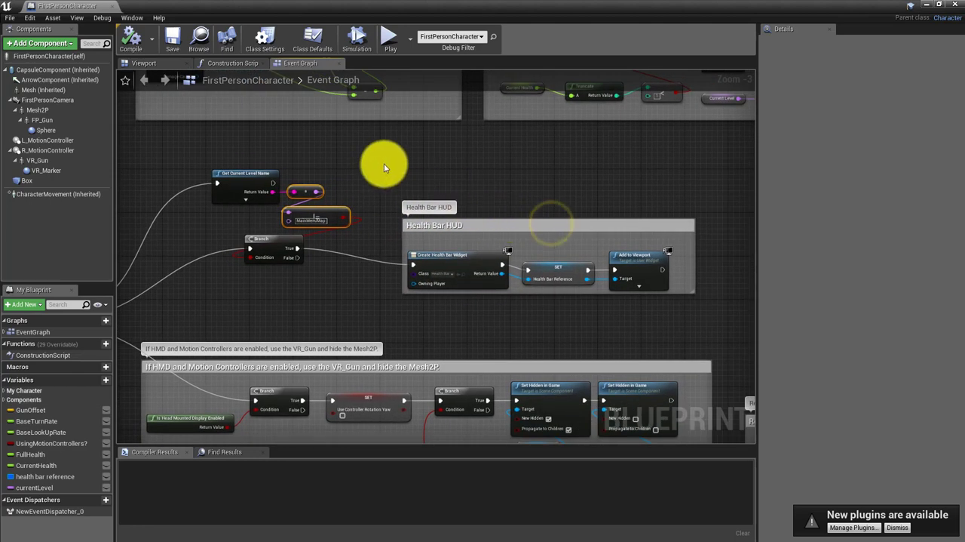
pyautogui.moveTo(385, 165); pyautogui.dragTo(465, 280)
pyautogui.moveTo(506, 221)
pyautogui.mouseDown()
pyautogui.moveTo(553, 222)
pyautogui.moveTo(581, 205)
pyautogui.mouseUp()
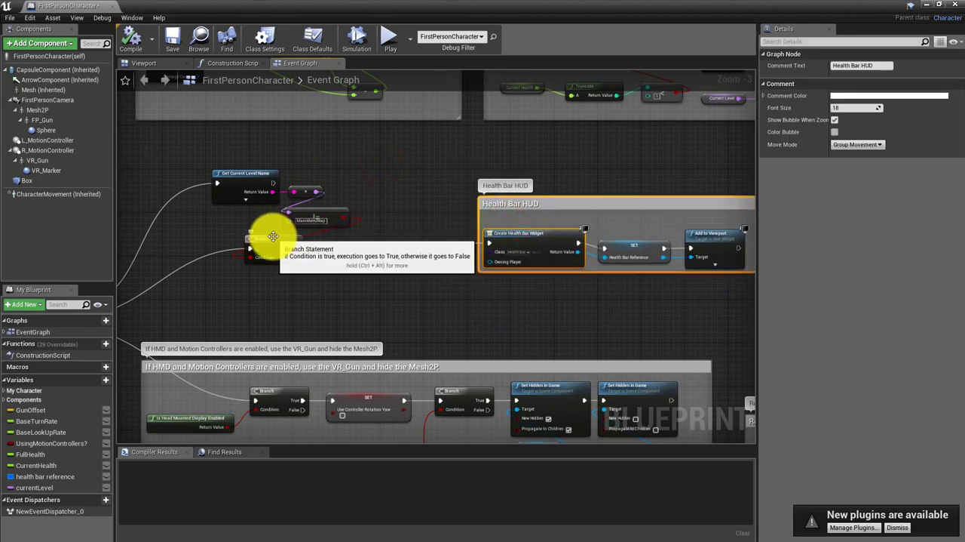
pyautogui.moveTo(282, 240); pyautogui.dragTo(424, 239)
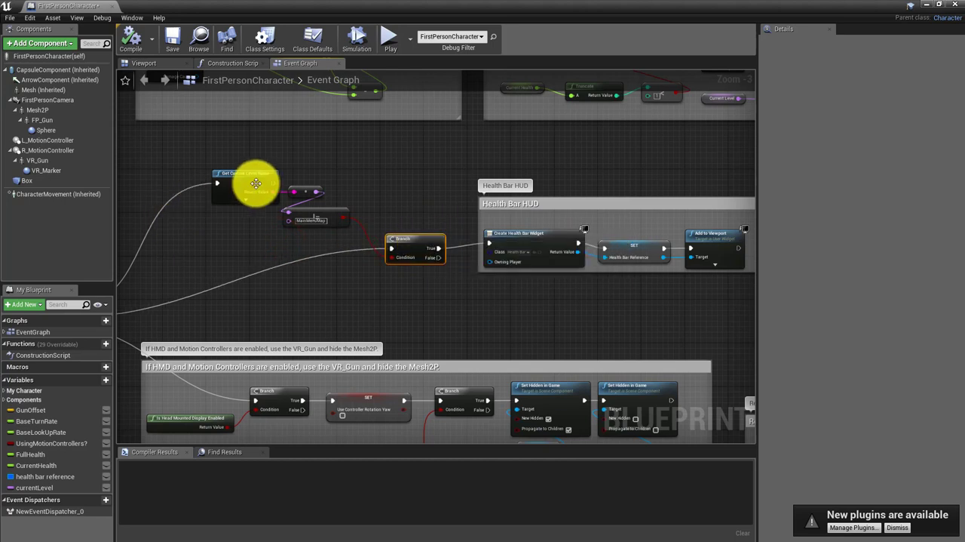
# Move Get Current Level Name left and add a copied conversion and Not Equal comparison for MainMenuMap2, fed from its Return Value
pyautogui.moveTo(254, 178); pyautogui.dragTo(159, 178)
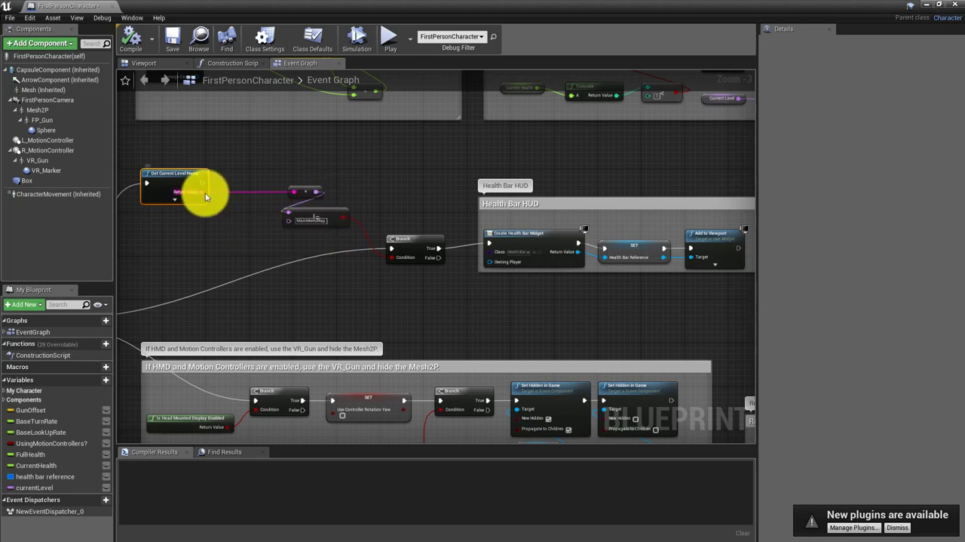
pyautogui.moveTo(205, 193); pyautogui.dragTo(205, 191)
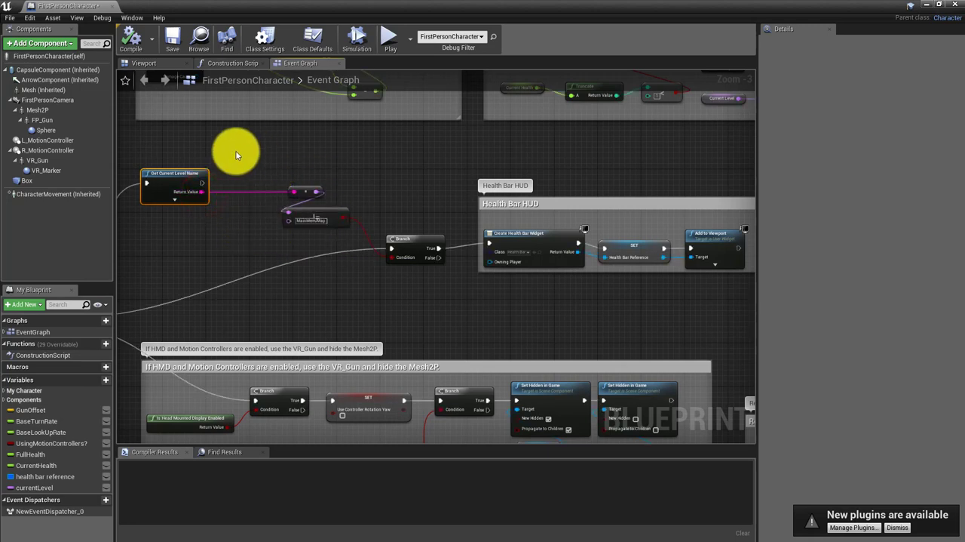
pyautogui.moveTo(256, 159); pyautogui.dragTo(318, 233)
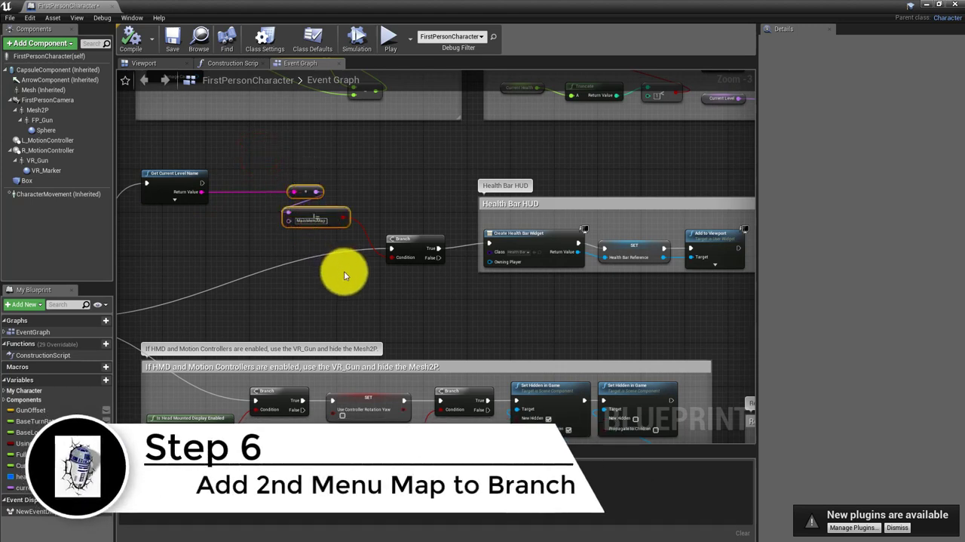
pyautogui.click(162, 237)
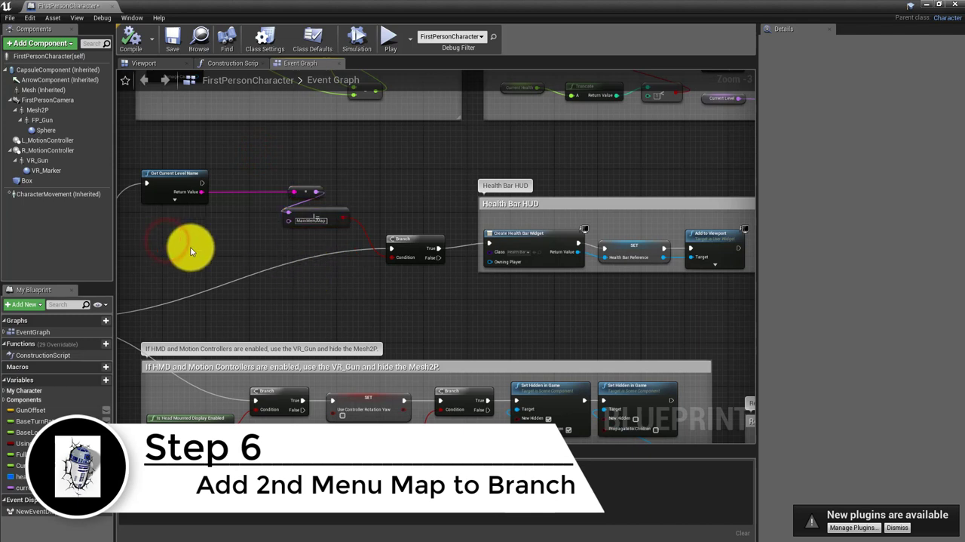
pyautogui.hotkey('ctrl', 'v')
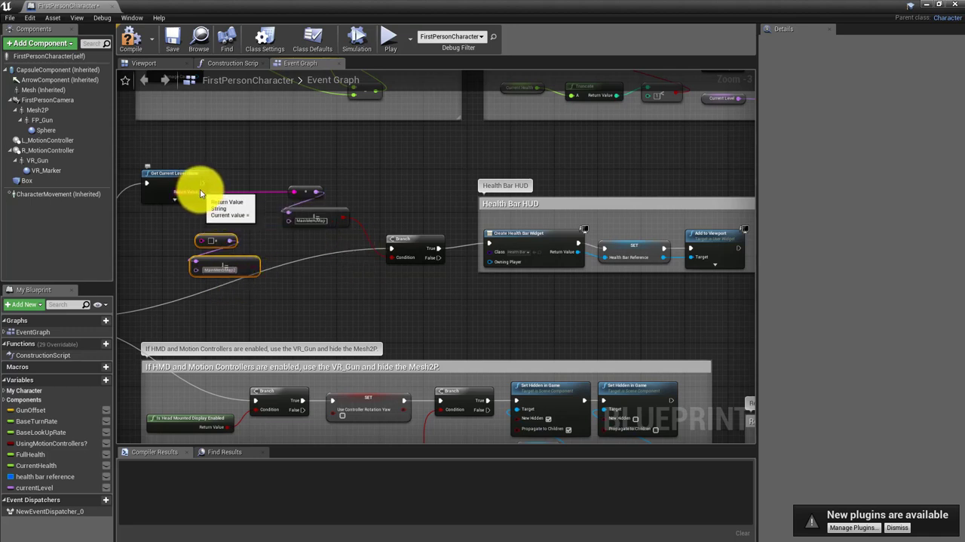
pyautogui.moveTo(201, 191); pyautogui.dragTo(201, 240)
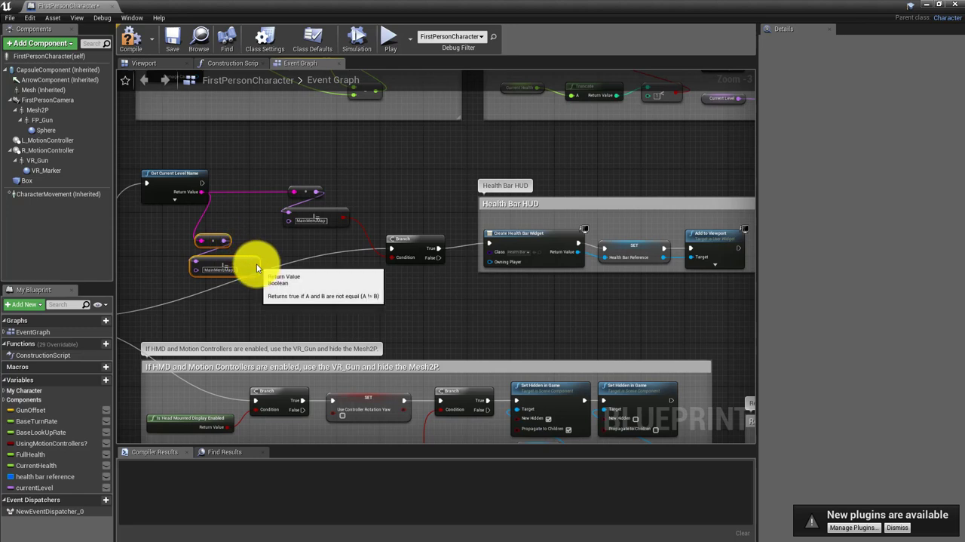
# Move the MainMenuMap comparison pair up beside Get Current Level Name and stack the MainMenuMap2 pair directly beneath it
pyautogui.moveTo(274, 168); pyautogui.dragTo(279, 188)
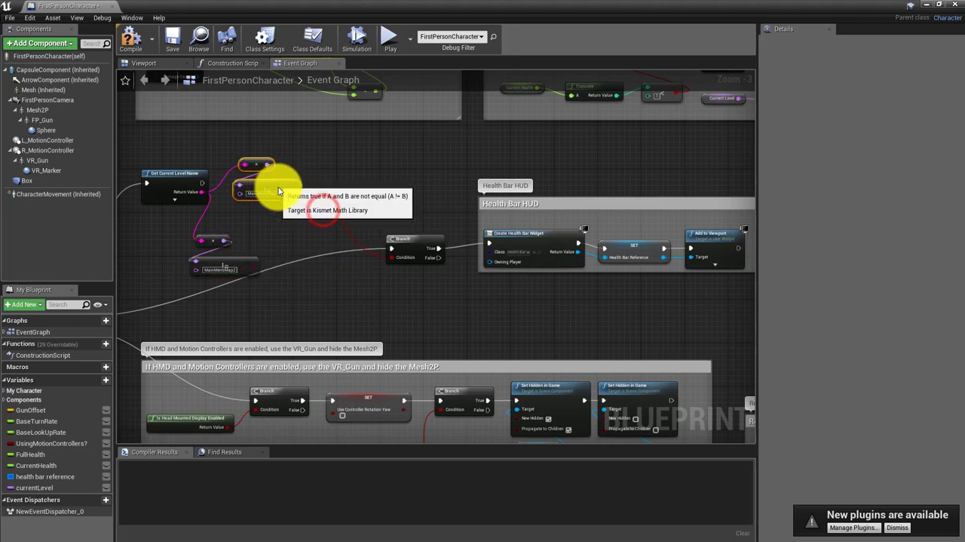
pyautogui.moveTo(171, 222); pyautogui.dragTo(216, 273)
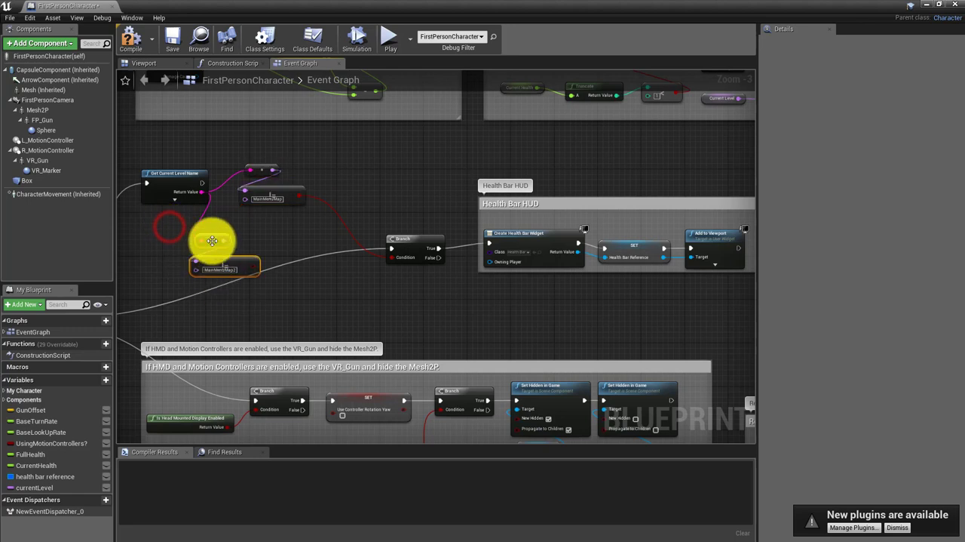
pyautogui.moveTo(208, 239); pyautogui.dragTo(185, 236)
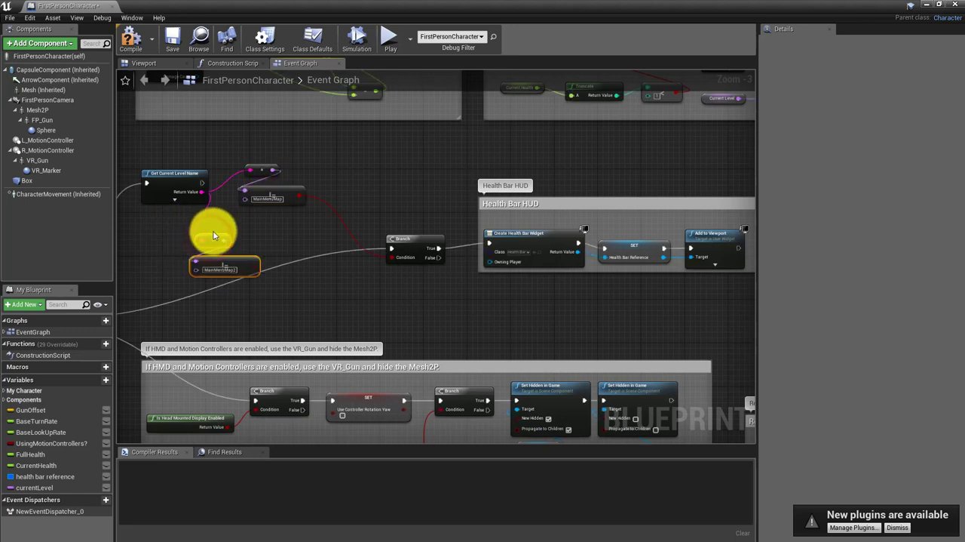
pyautogui.moveTo(247, 290); pyautogui.dragTo(248, 290)
# Try to connect both level name comparisons to the Health Bar Branch's Condition, and break the remaining link
pyautogui.moveTo(243, 257); pyautogui.dragTo(393, 258)
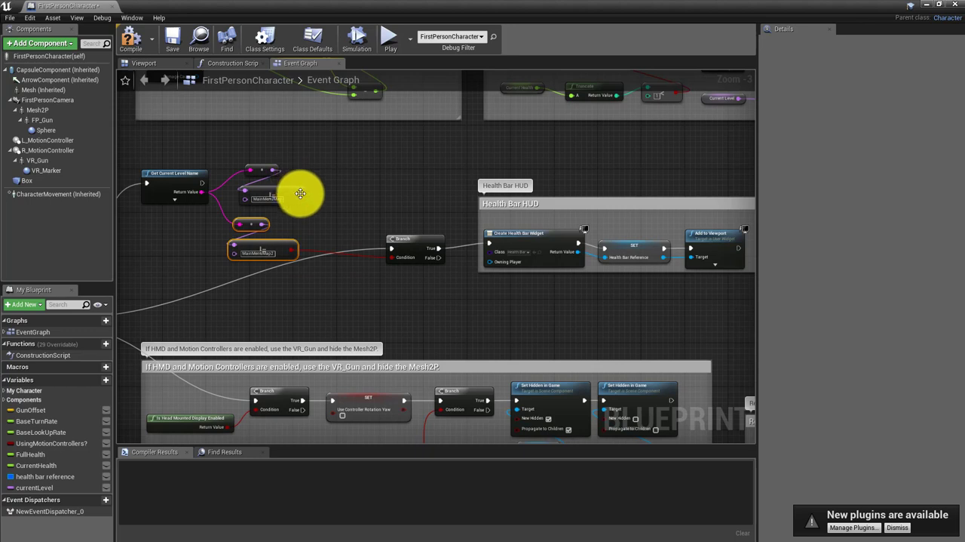
pyautogui.moveTo(302, 197); pyautogui.dragTo(382, 270)
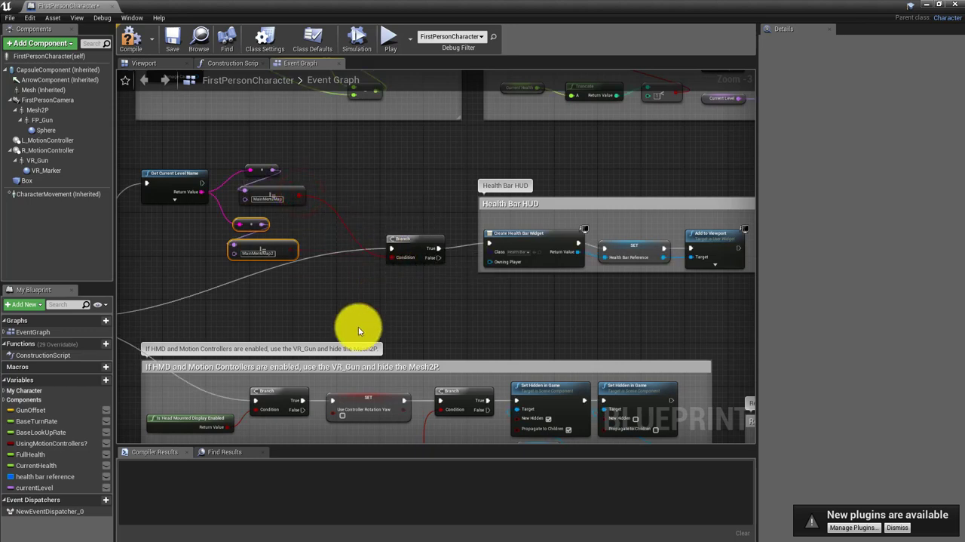
pyautogui.rightClick(302, 196)
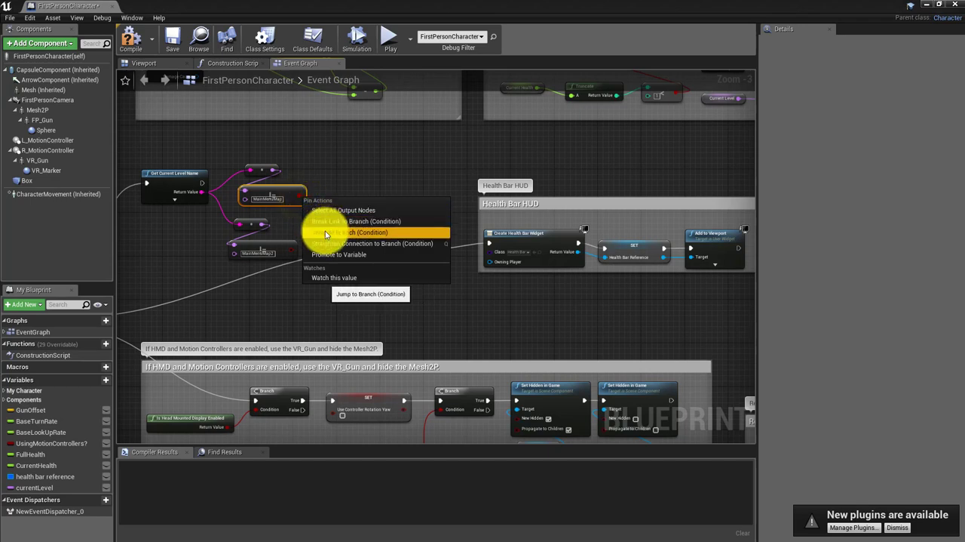
pyautogui.click(332, 221)
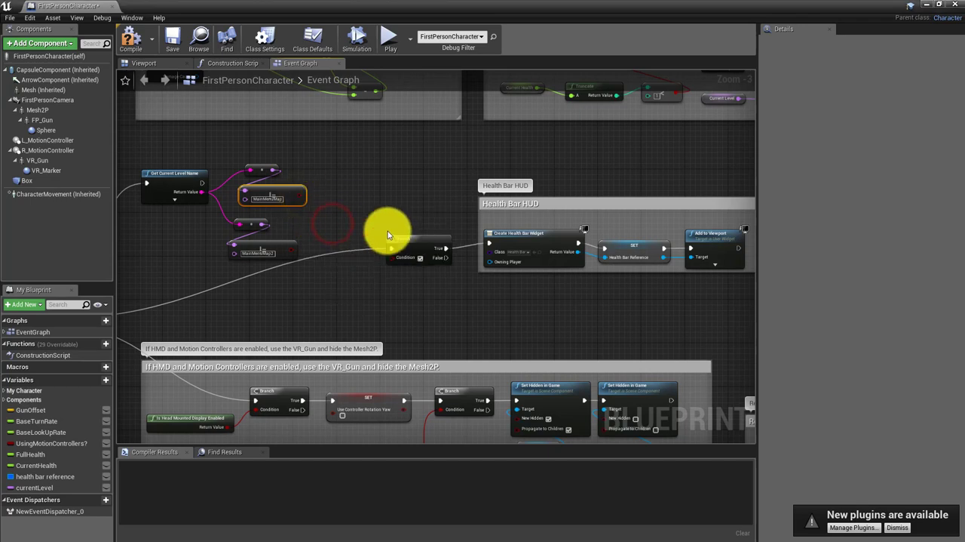
# Move the Health Bar Branch node lower and the MainMenuMap comparison pair slightly up to leave room between them
pyautogui.moveTo(398, 242); pyautogui.dragTo(405, 276)
pyautogui.moveTo(233, 146); pyautogui.dragTo(284, 180)
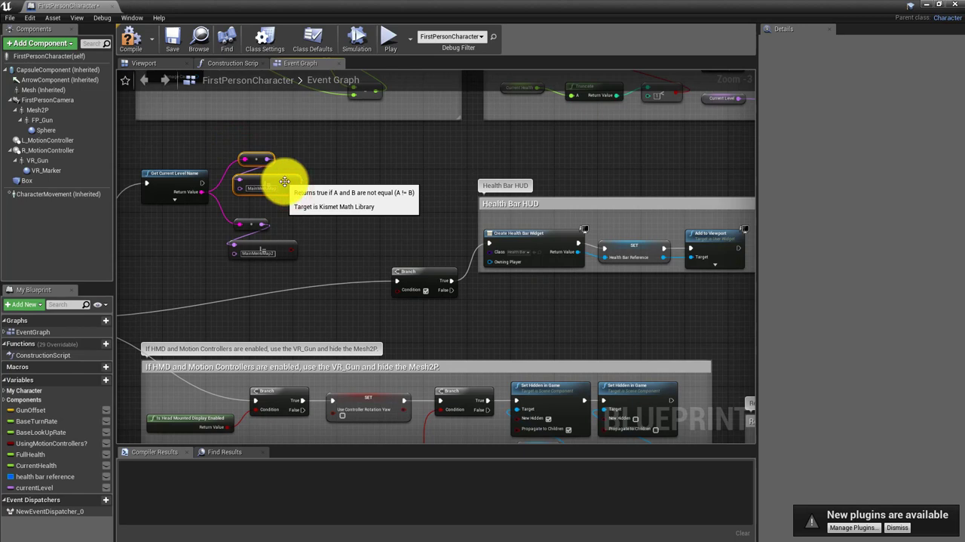
pyautogui.click(349, 208)
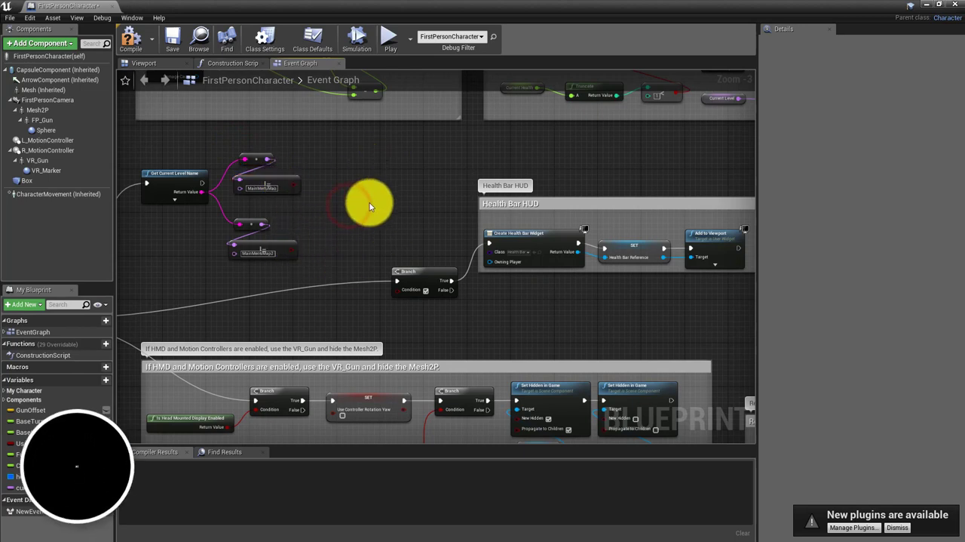
# Add an AND Boolean node in the space between the level name comparisons and the Health Bar HUD group
pyautogui.rightClick(374, 187)
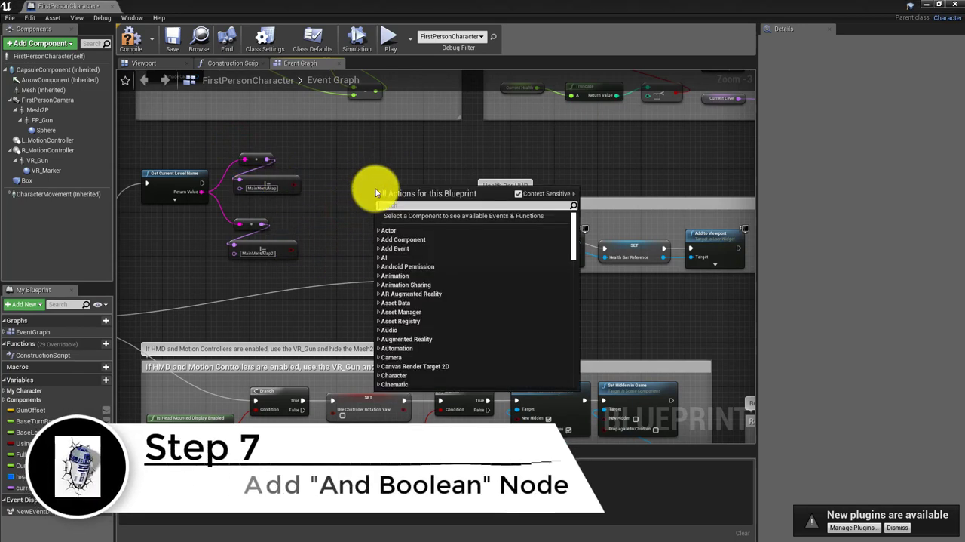
pyautogui.write('bo')
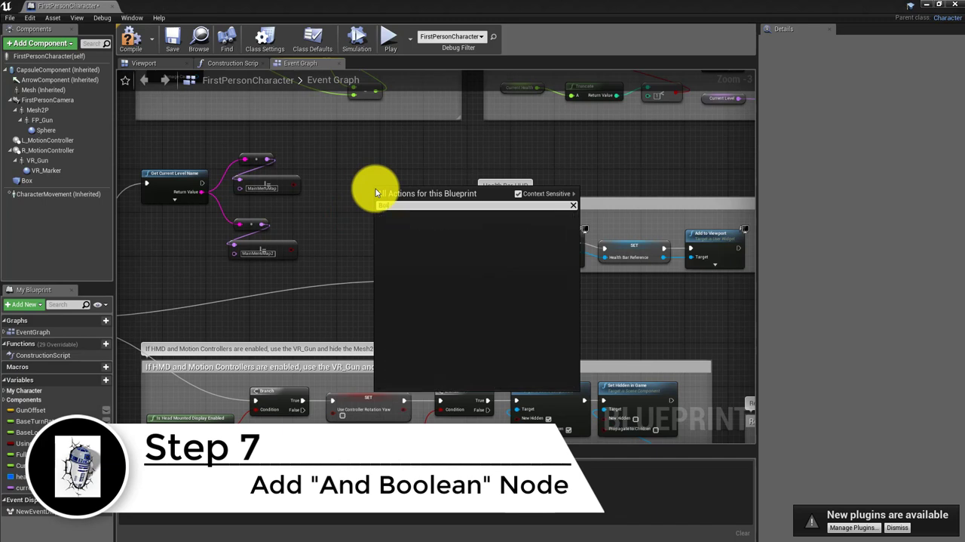
pyautogui.write('ol')
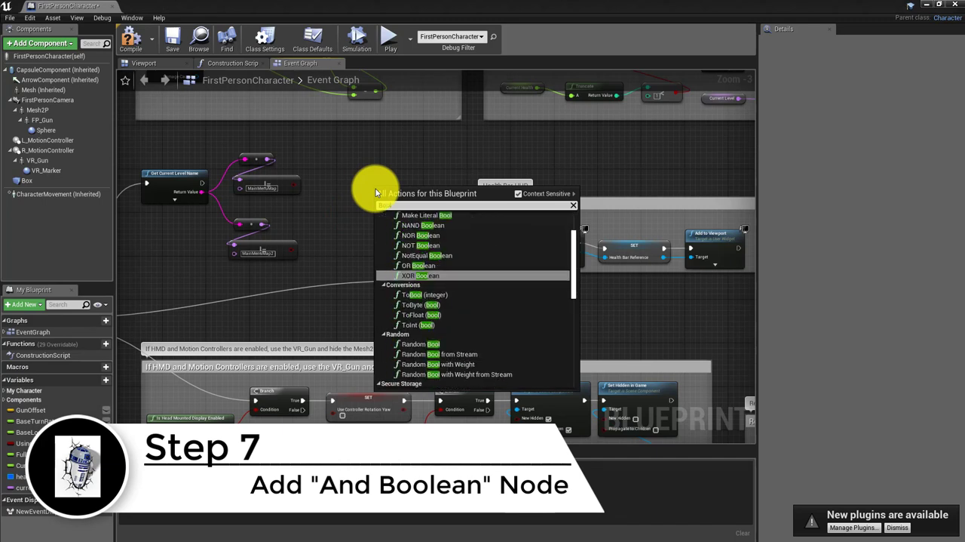
pyautogui.press('Up')
pyautogui.press('Up')
pyautogui.press('Up')
pyautogui.press('Up')
pyautogui.press('Up')
pyautogui.press('Up')
pyautogui.press('Up')
pyautogui.press('Up')
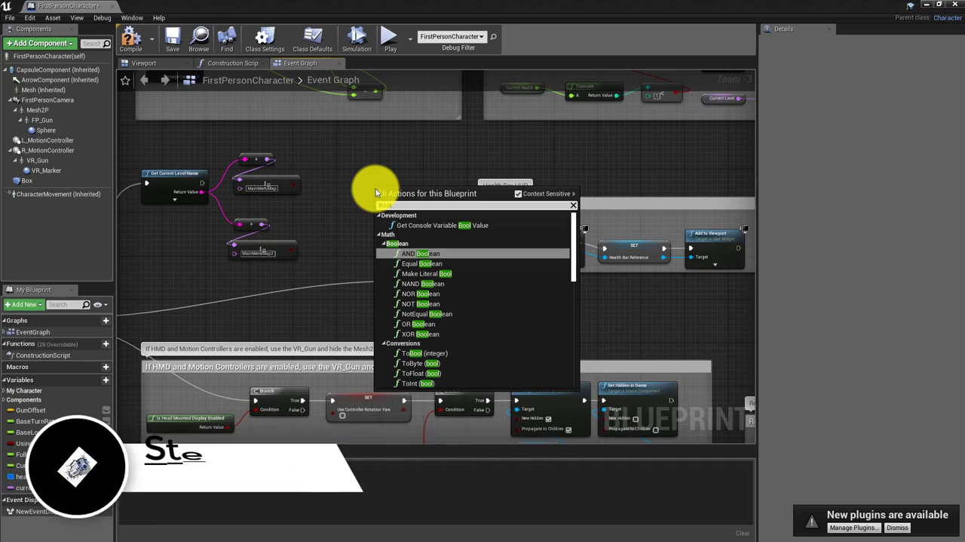
pyautogui.press('Return')
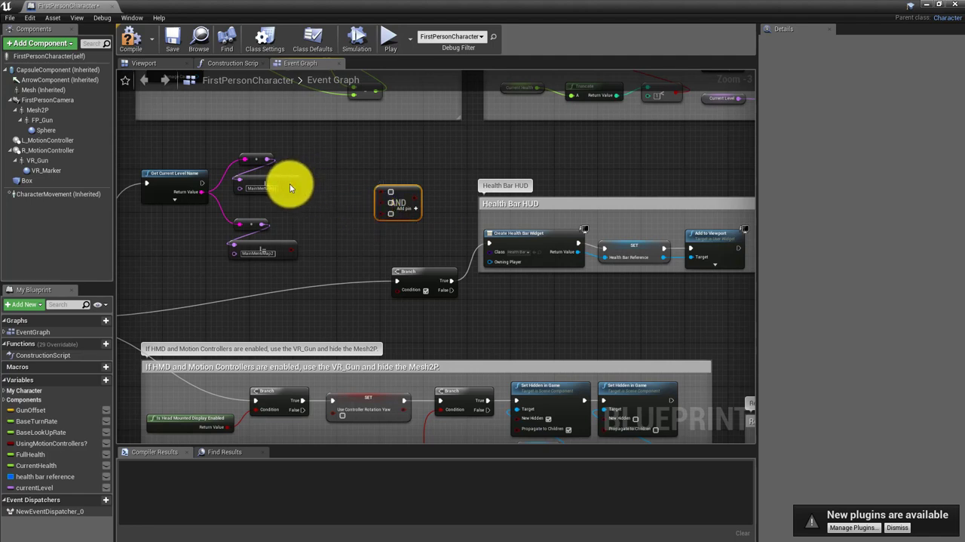
# Wire both level name comparisons through the AND node into the Branch's Condition, removing the AND node's unused input pin
pyautogui.moveTo(294, 185); pyautogui.dragTo(383, 191)
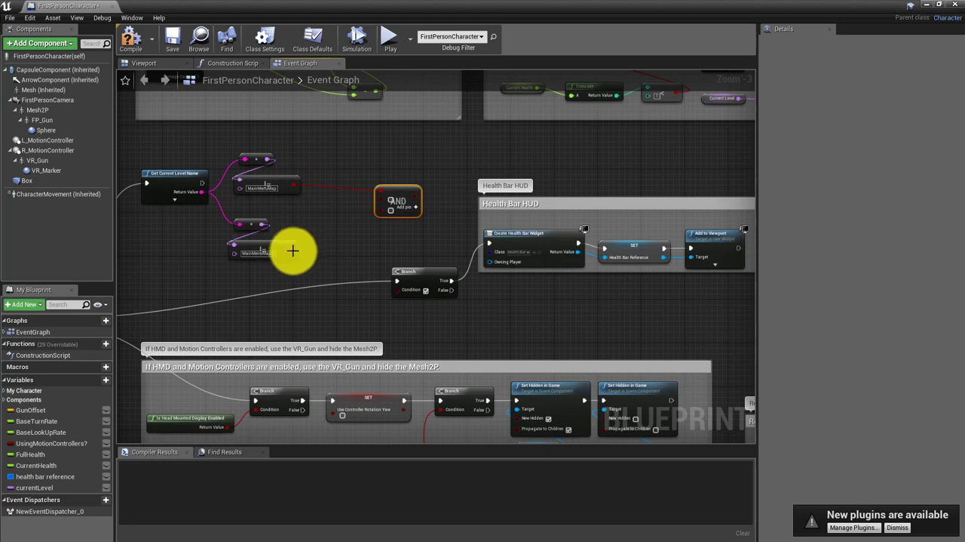
pyautogui.moveTo(293, 250); pyautogui.dragTo(383, 198)
pyautogui.rightClick(382, 210)
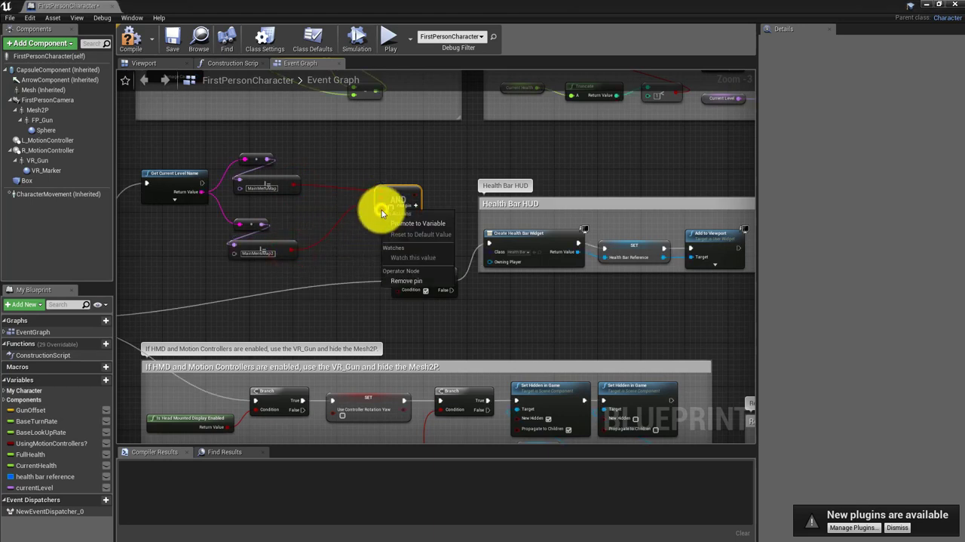
pyautogui.click(399, 283)
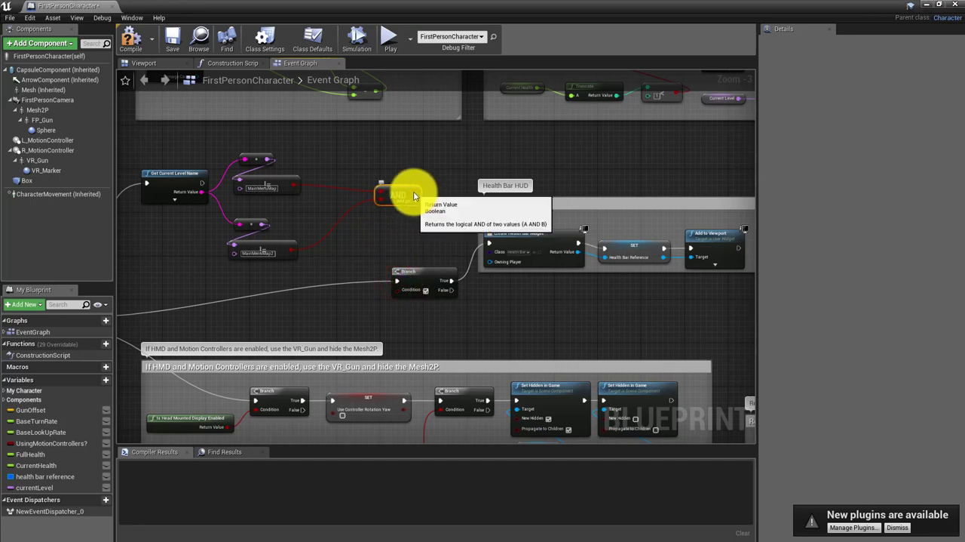
pyautogui.moveTo(415, 194); pyautogui.dragTo(443, 203)
pyautogui.moveTo(386, 270); pyautogui.dragTo(427, 249)
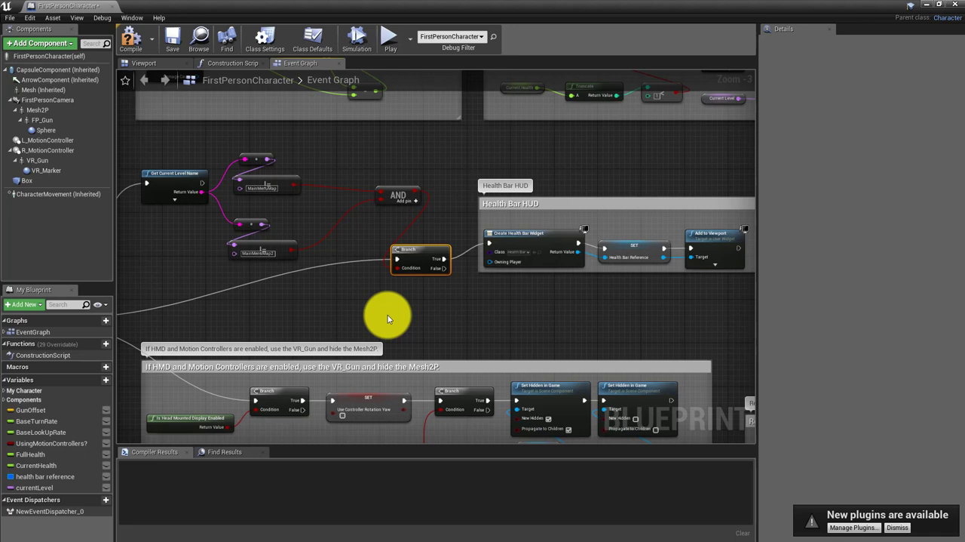
# Compile and save FirstPersonCharacter, play the map, and close the blueprint to check the menu without the health bar
pyautogui.click(133, 45)
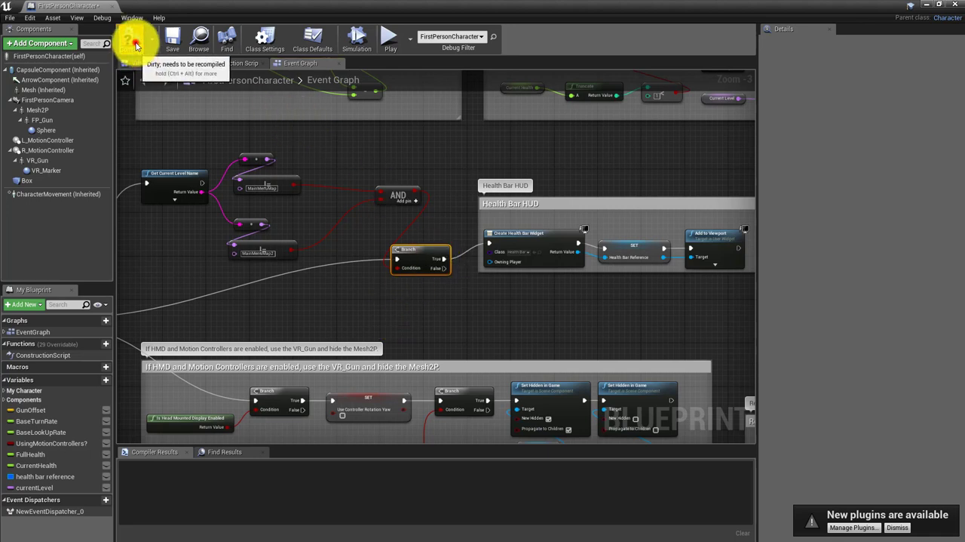
pyautogui.click(172, 39)
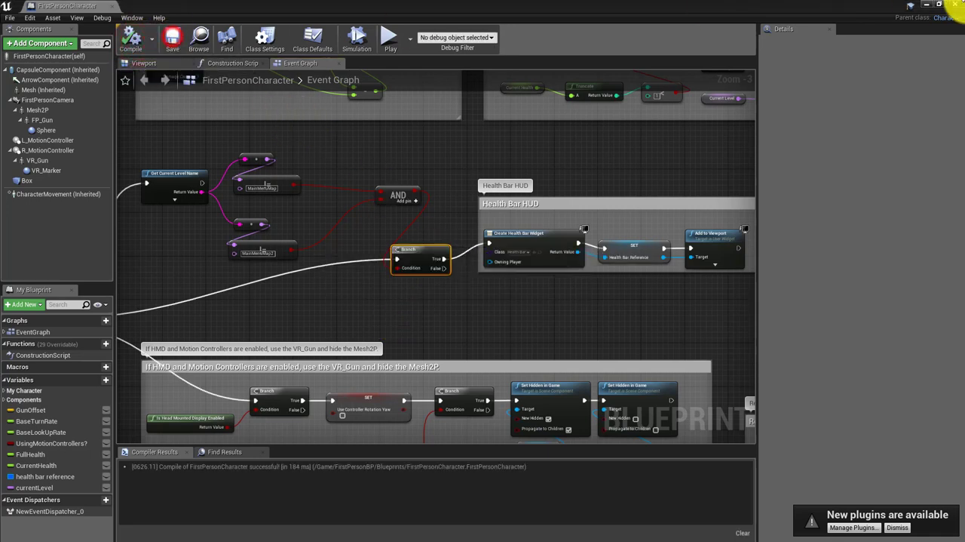
pyautogui.click(390, 37)
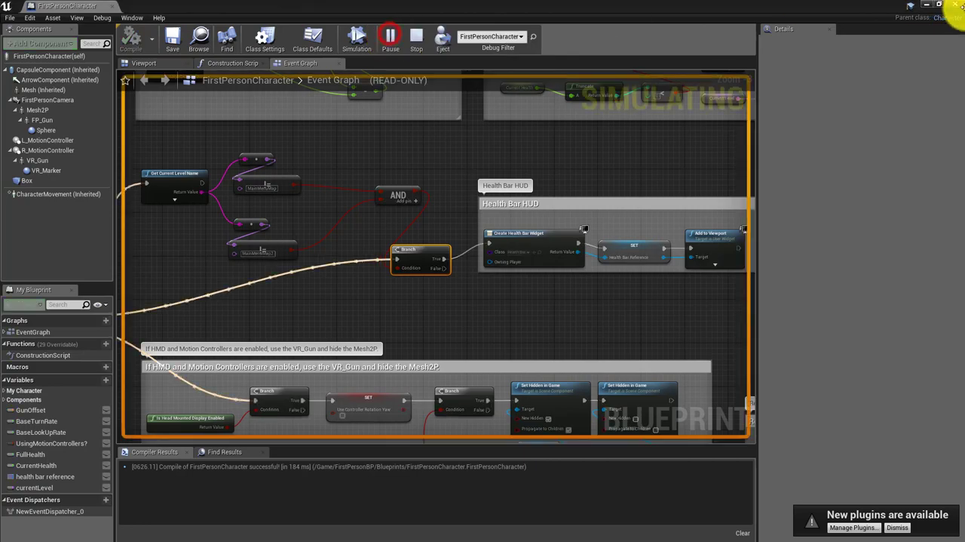
pyautogui.click(958, 6)
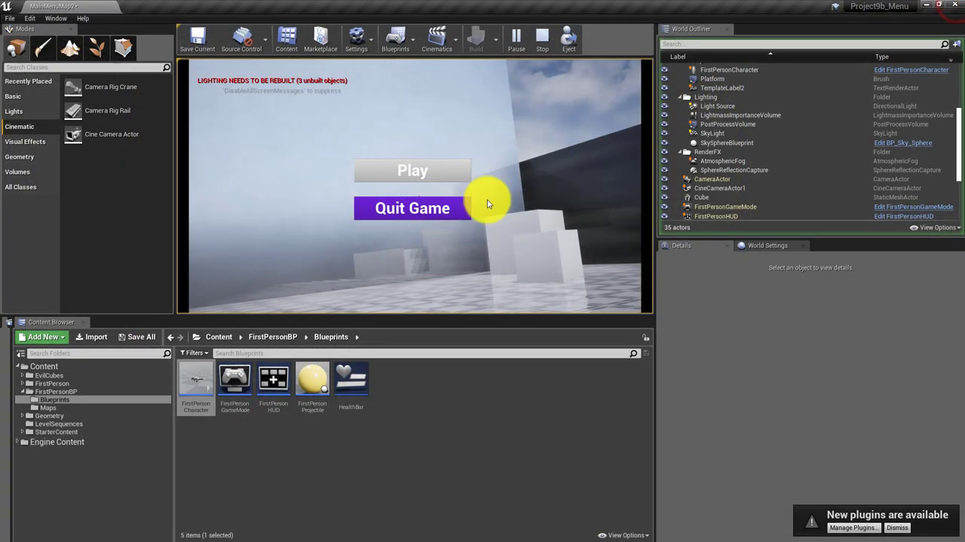
pyautogui.click(283, 181)
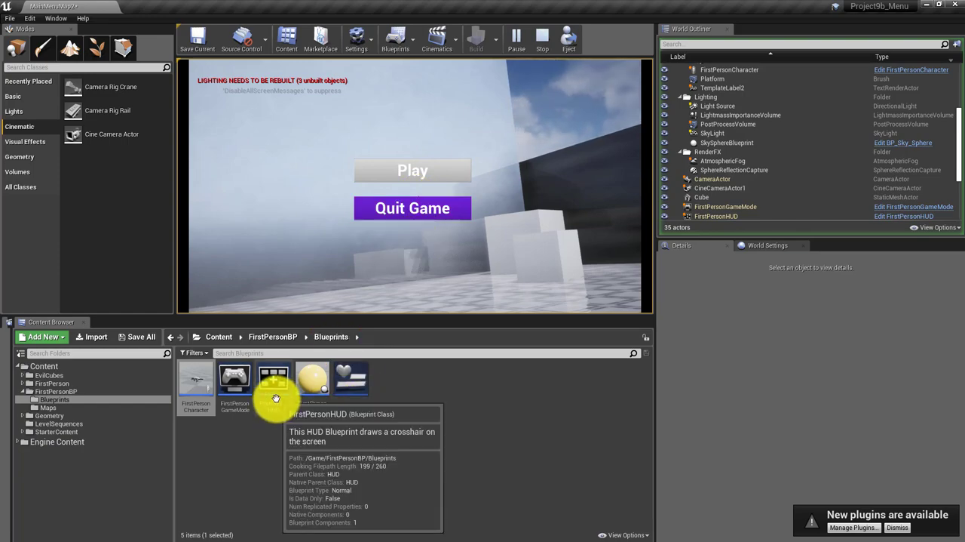
# Reopen the FirstPersonCharacter blueprint and stop the play session so its event graph can be edited
pyautogui.doubleClick(190, 382)
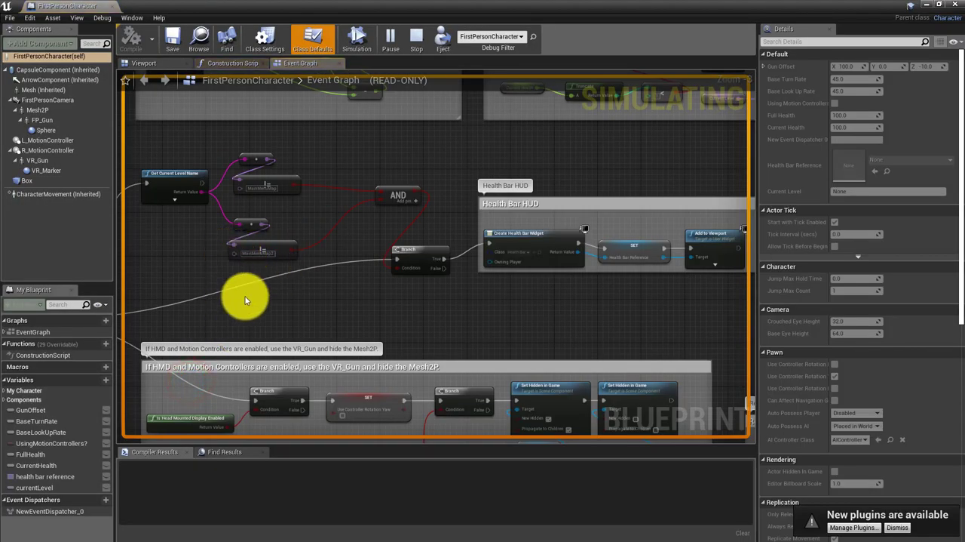
pyautogui.click(320, 136)
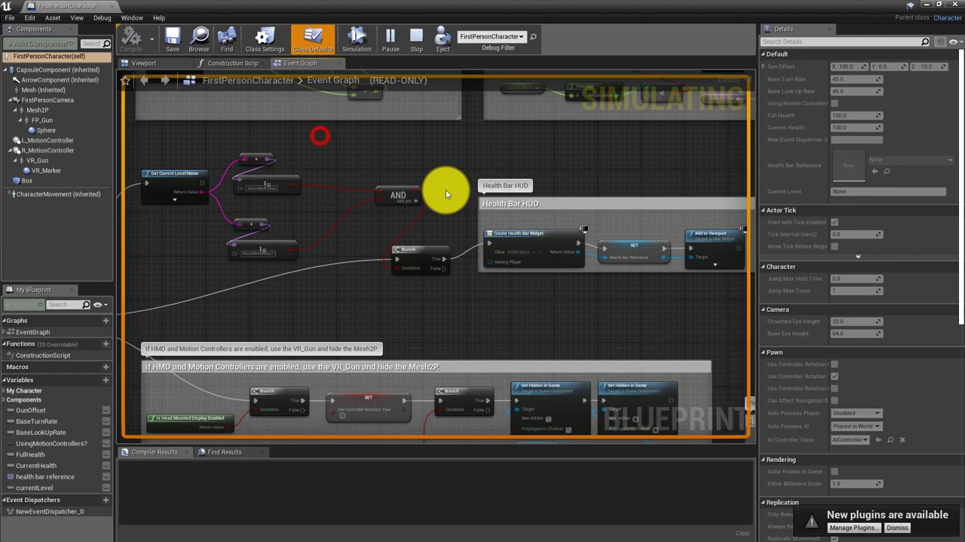
pyautogui.click(398, 190)
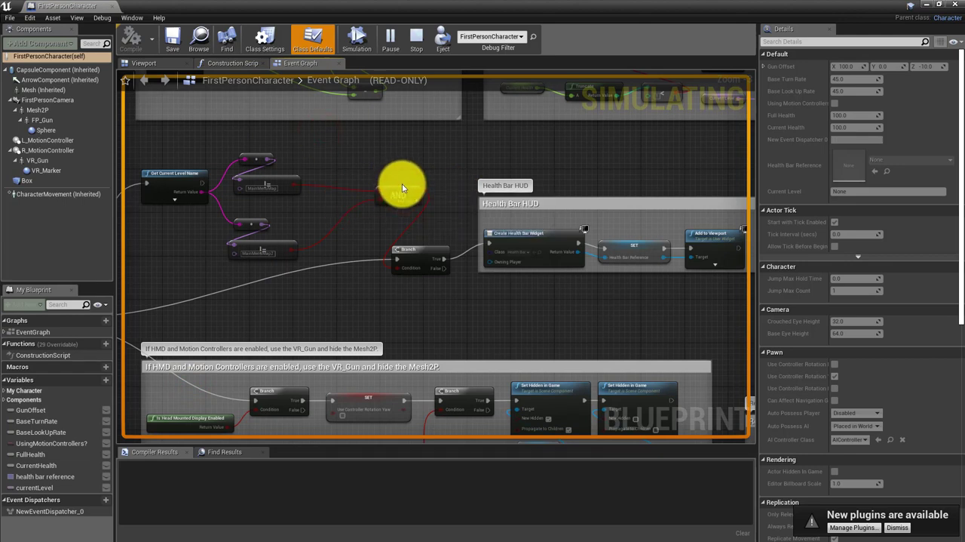
pyautogui.click(414, 36)
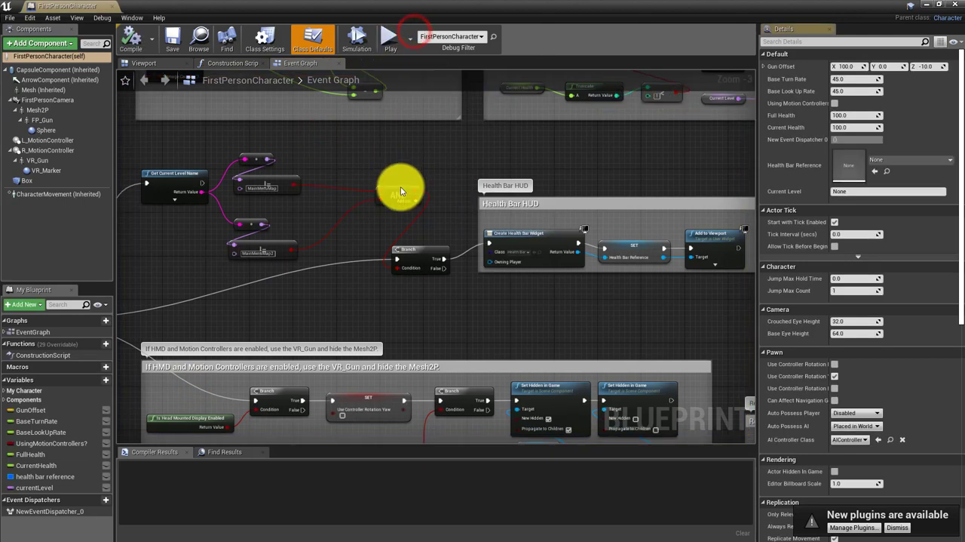
# Move the AND node closer to the level name comparisons and select it together with both comparison pairs
pyautogui.moveTo(399, 191); pyautogui.dragTo(348, 205)
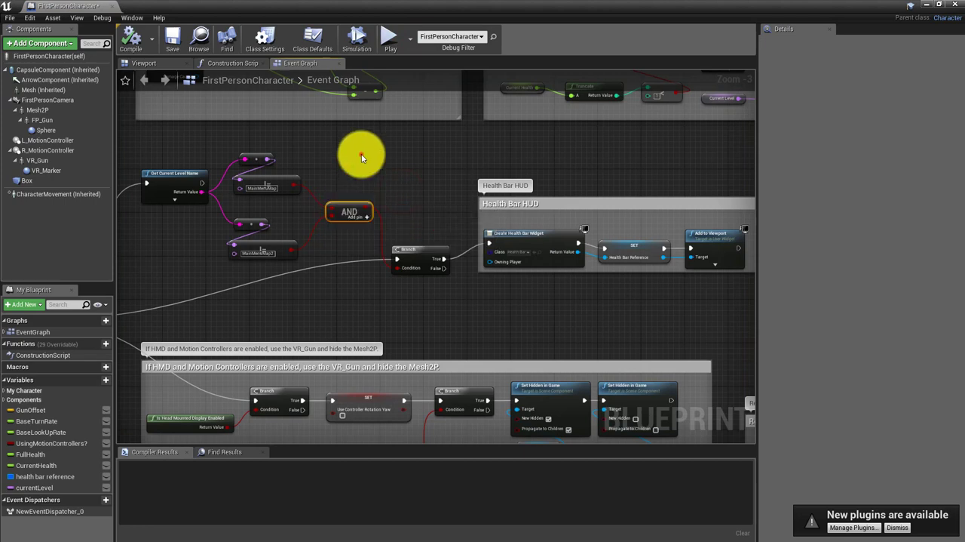
pyautogui.moveTo(361, 155); pyautogui.dragTo(249, 280)
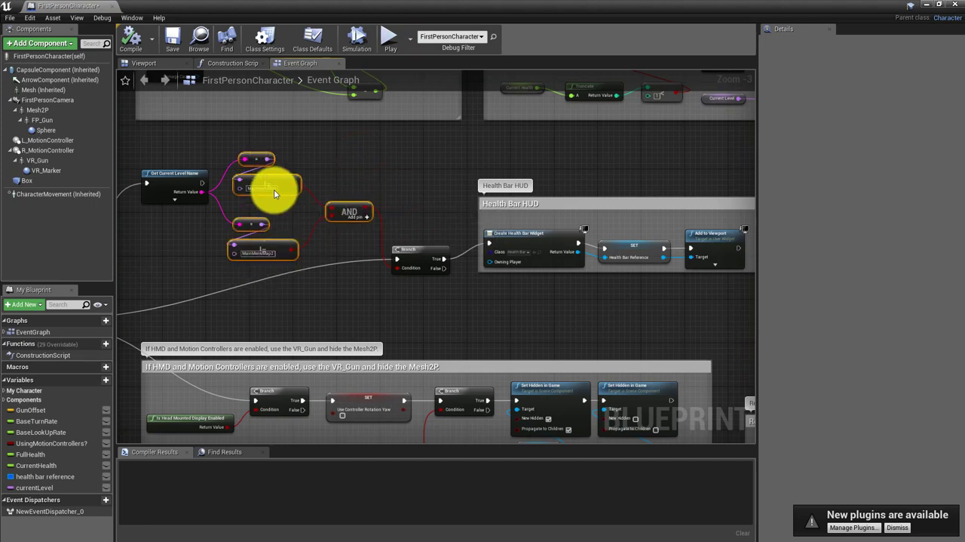
pyautogui.moveTo(338, 303); pyautogui.dragTo(362, 301, button='right')
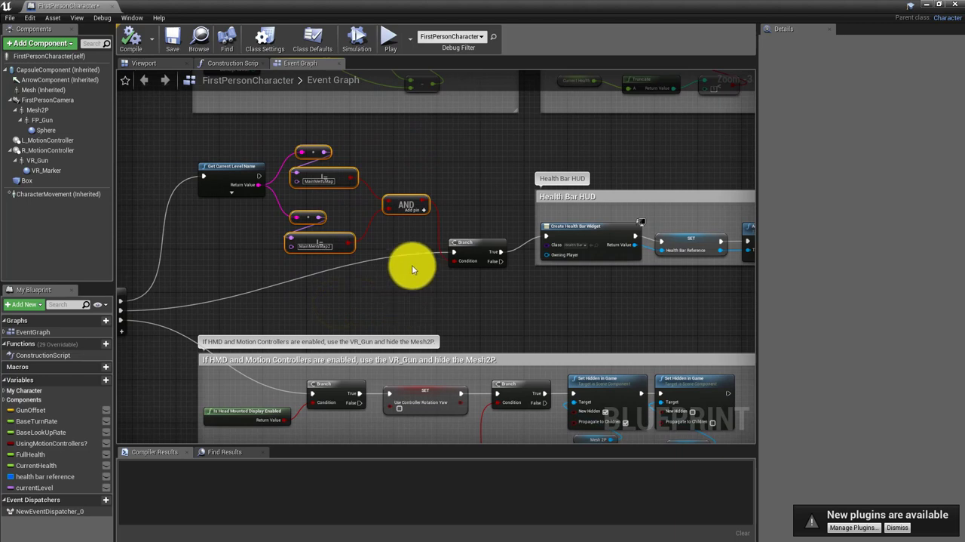
# Move the Play Sound at Location and GetActorLocation nodes outside the right edge of the projectile spawning comment box to make room
pyautogui.moveTo(565, 319); pyautogui.dragTo(315, 93, button='right')
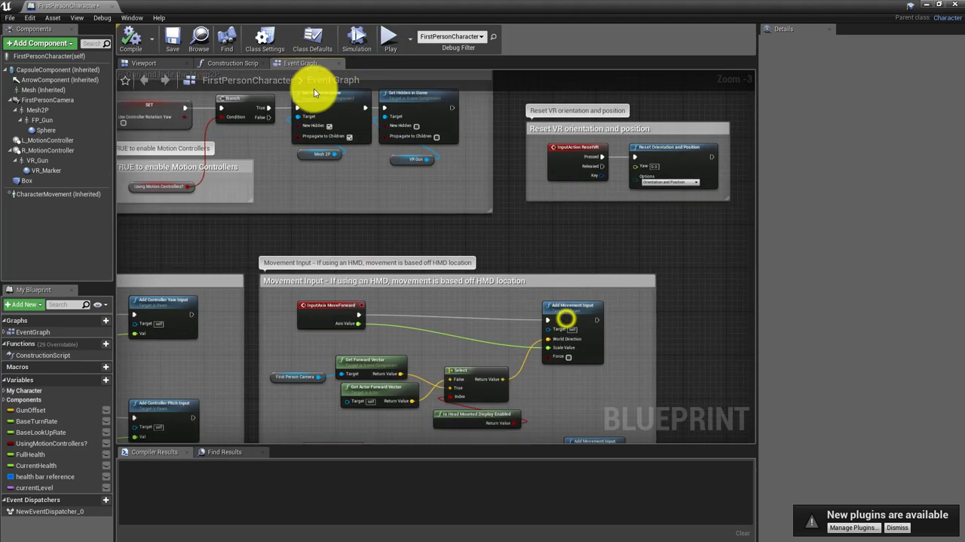
pyautogui.moveTo(753, 282)
pyautogui.mouseDown(button='right')
pyautogui.moveTo(653, 207)
pyautogui.moveTo(600, 134)
pyautogui.mouseUp(button='right')
pyautogui.moveTo(602, 257); pyautogui.dragTo(521, 136, button='right')
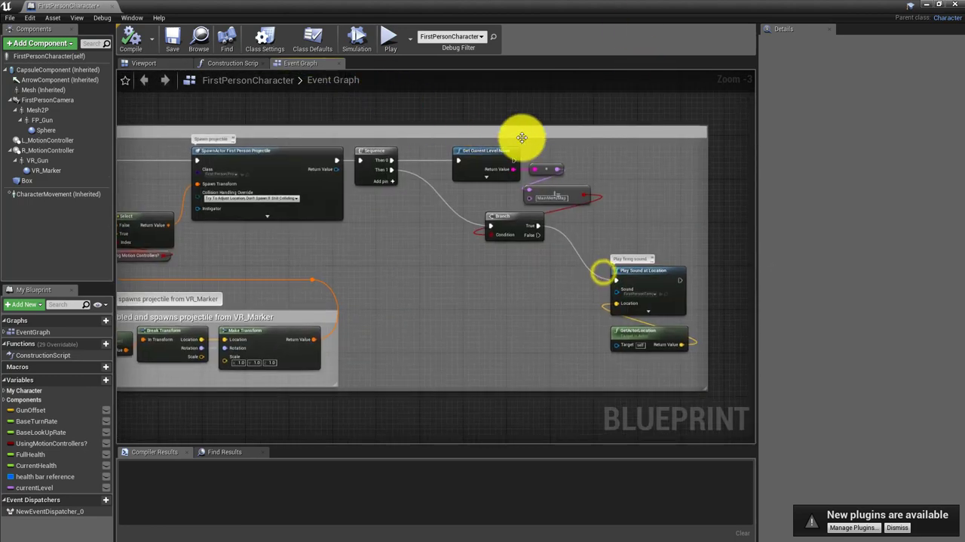
pyautogui.moveTo(511, 302); pyautogui.dragTo(453, 302, button='right')
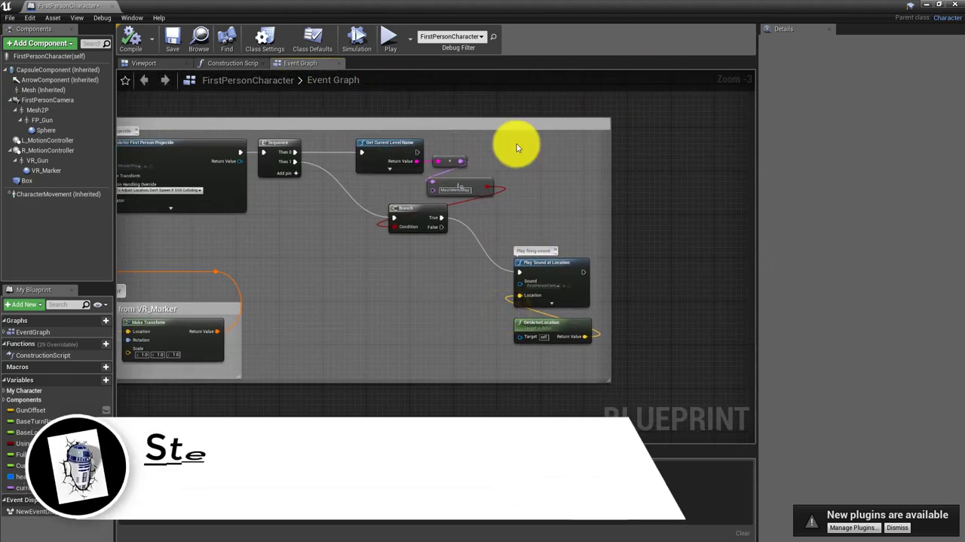
pyautogui.moveTo(462, 247); pyautogui.dragTo(592, 350)
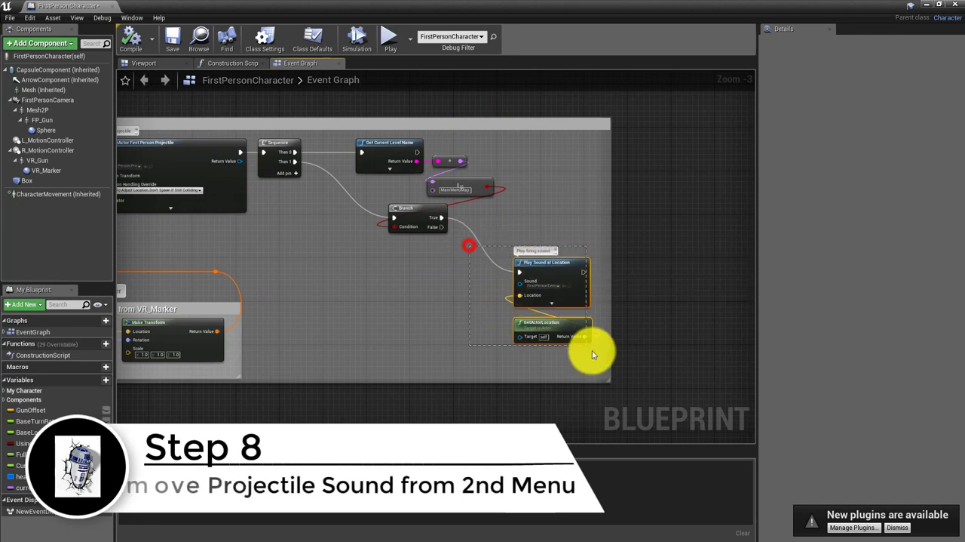
pyautogui.moveTo(566, 264); pyautogui.dragTo(713, 248)
pyautogui.moveTo(472, 300); pyautogui.dragTo(476, 377, button='right')
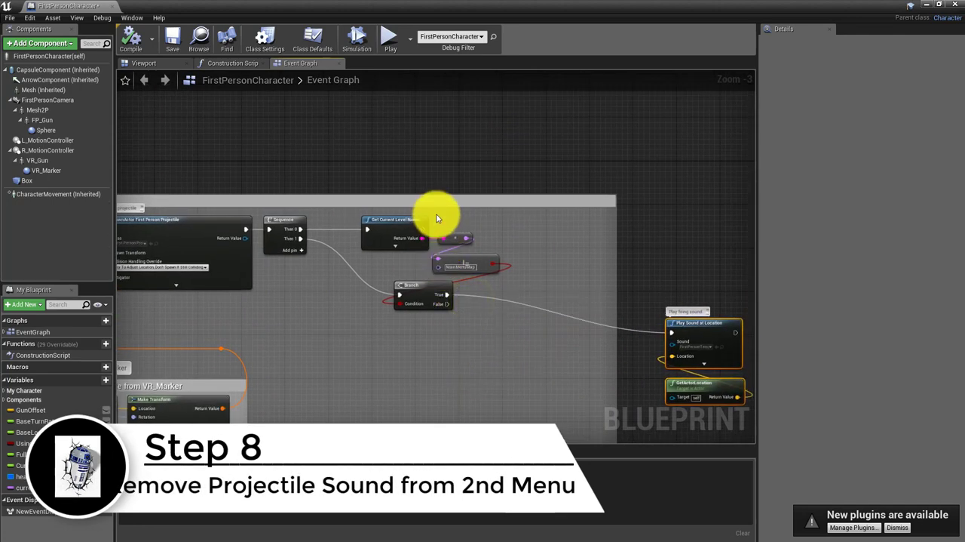
# Move the Branch closer to the firing sound nodes and delete the single MainMenuMap comparison with its string conversion node
pyautogui.moveTo(438, 211); pyautogui.dragTo(469, 321)
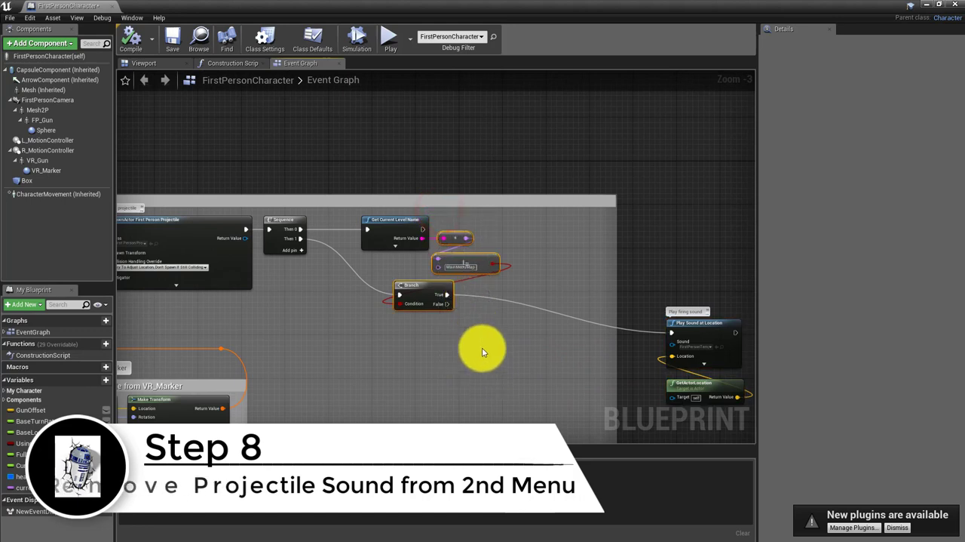
pyautogui.moveTo(408, 289); pyautogui.dragTo(506, 337)
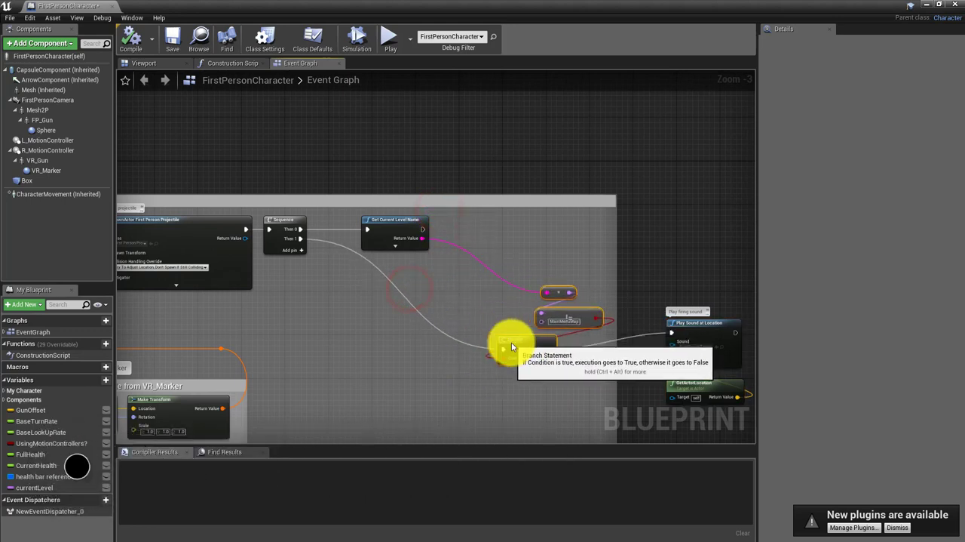
pyautogui.click(495, 263)
pyautogui.moveTo(519, 245); pyautogui.dragTo(572, 323)
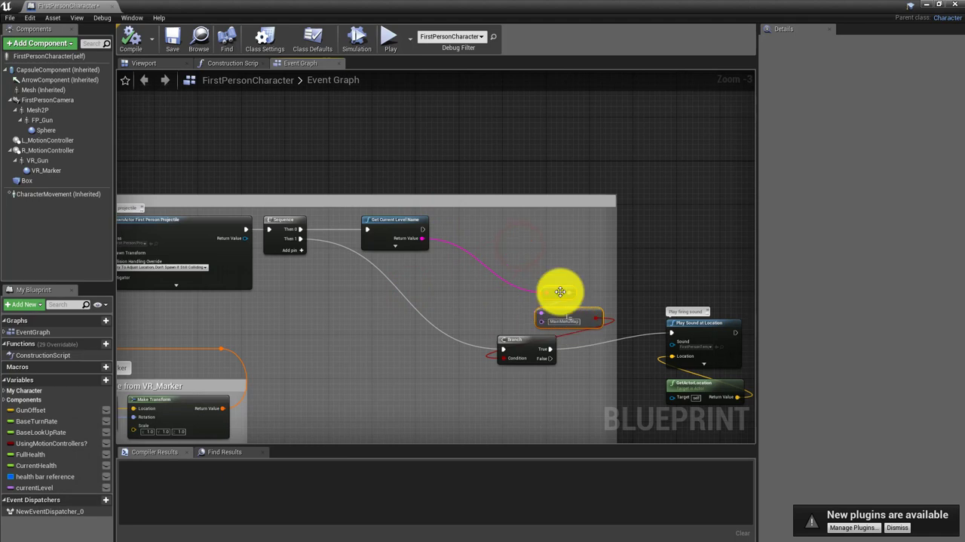
pyautogui.moveTo(560, 291); pyautogui.dragTo(495, 227)
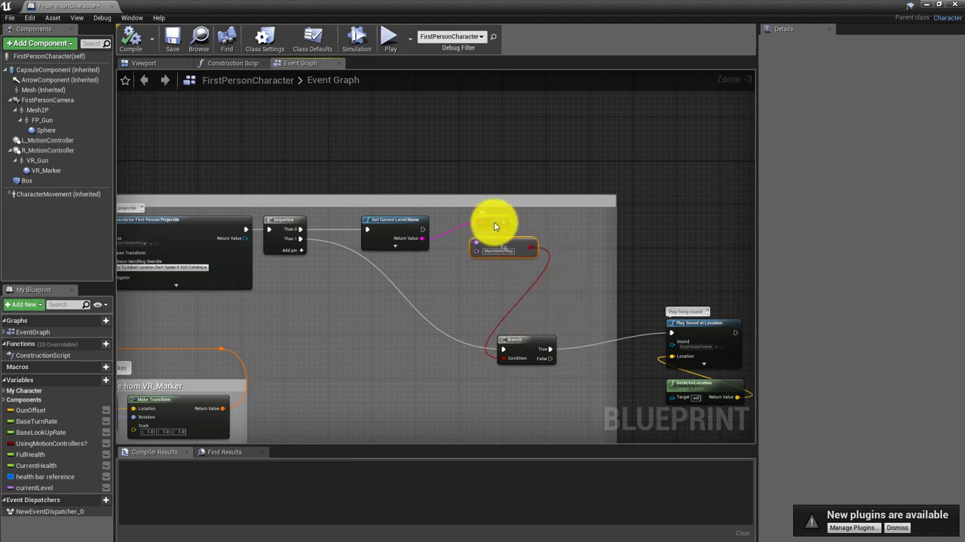
pyautogui.press('Delete')
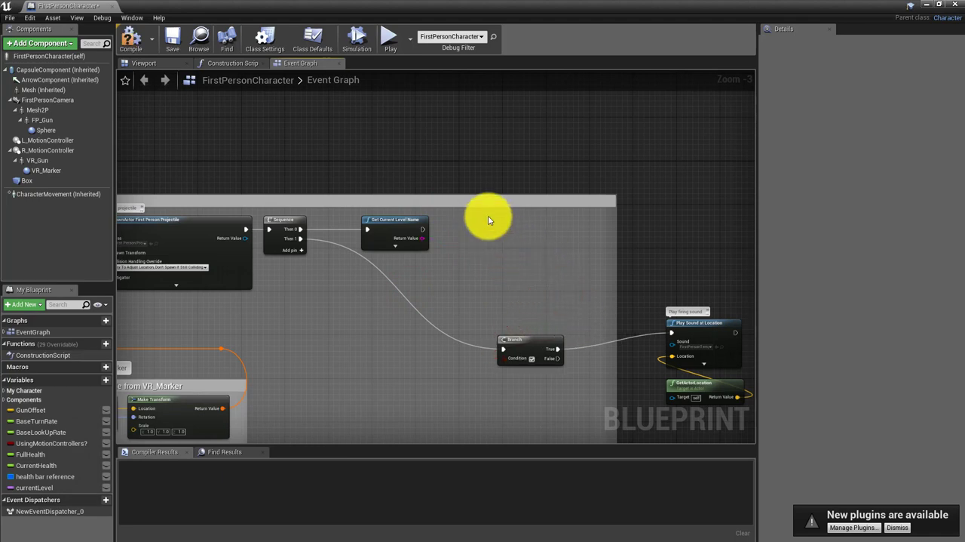
# Paste the copied MainMenuMap and MainMenuMap2 comparisons with their AND node, and connect Get Current Level Name's Return Value to both conversion nodes
pyautogui.rightClick(510, 264)
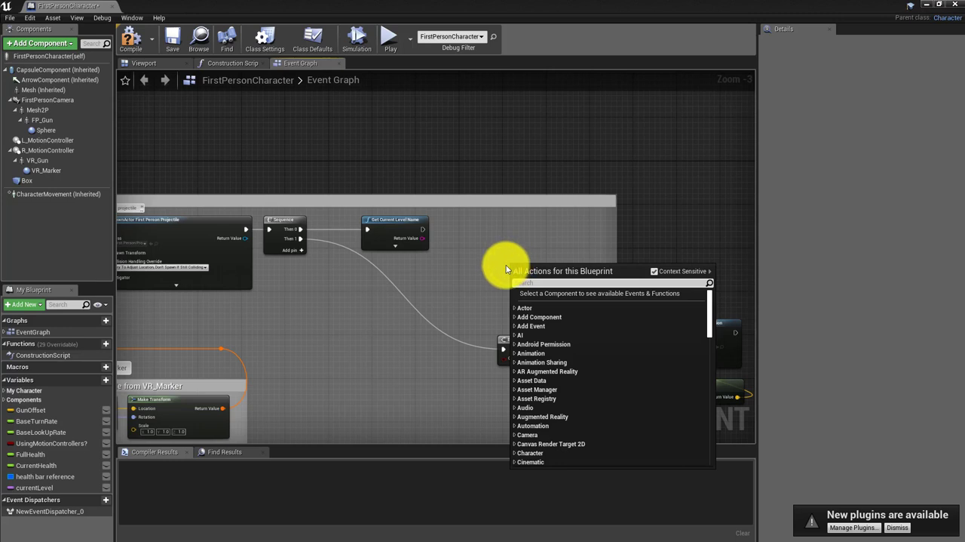
pyautogui.click(492, 195)
pyautogui.hotkey('ctrl', 'v')
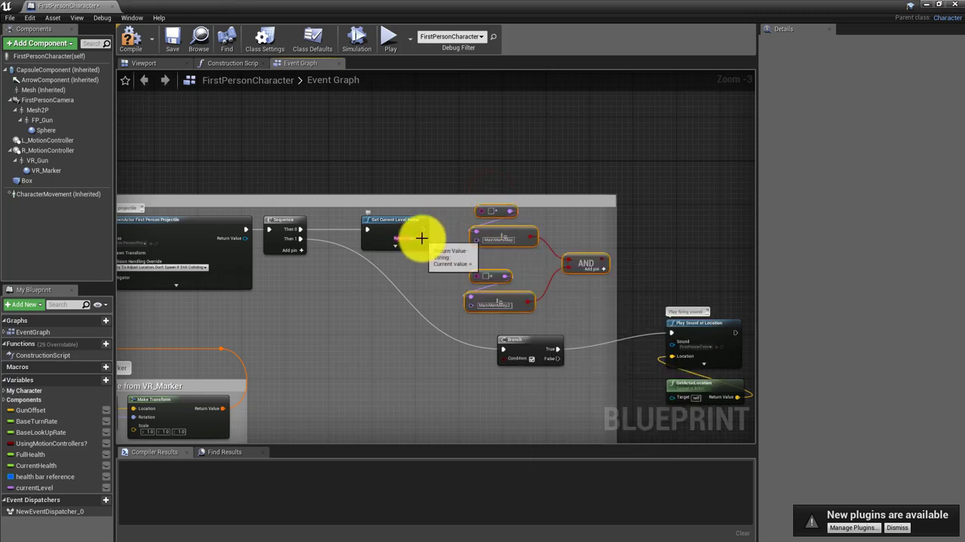
pyautogui.moveTo(422, 238); pyautogui.dragTo(482, 210)
pyautogui.moveTo(421, 238); pyautogui.dragTo(478, 276)
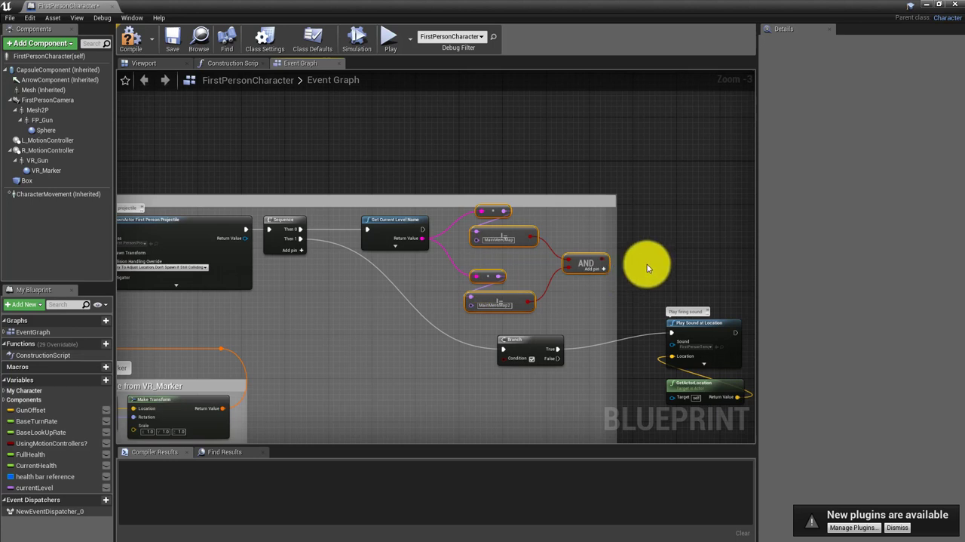
# Wire the AND result into the firing sound Branch's Condition and move the sound and location nodes back inside the comment box
pyautogui.moveTo(535, 338); pyautogui.dragTo(562, 331)
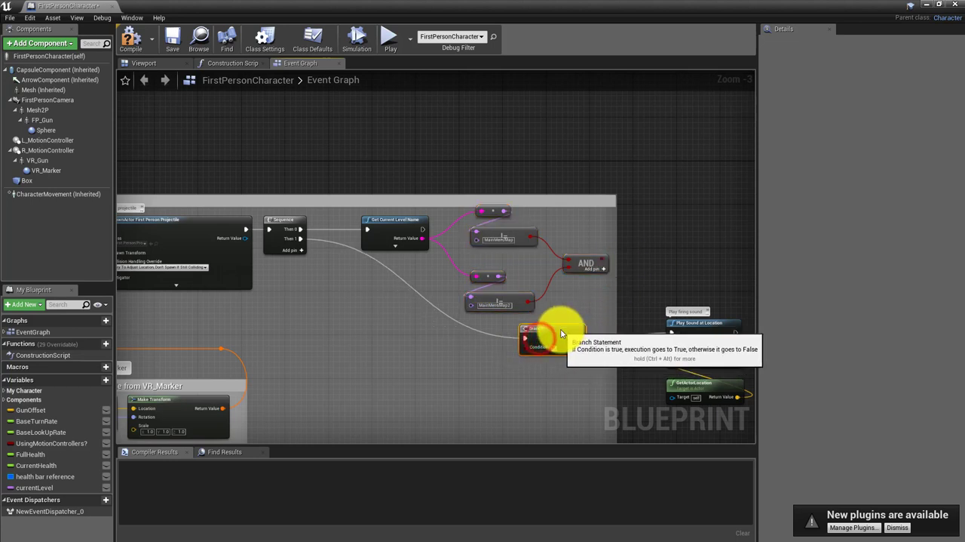
pyautogui.moveTo(603, 260); pyautogui.dragTo(524, 350)
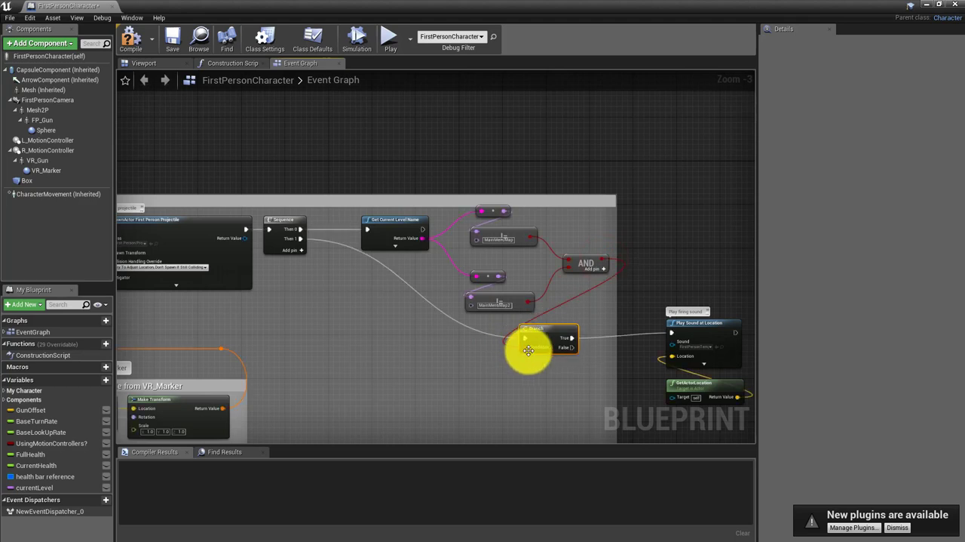
pyautogui.moveTo(659, 266); pyautogui.dragTo(614, 181, button='right')
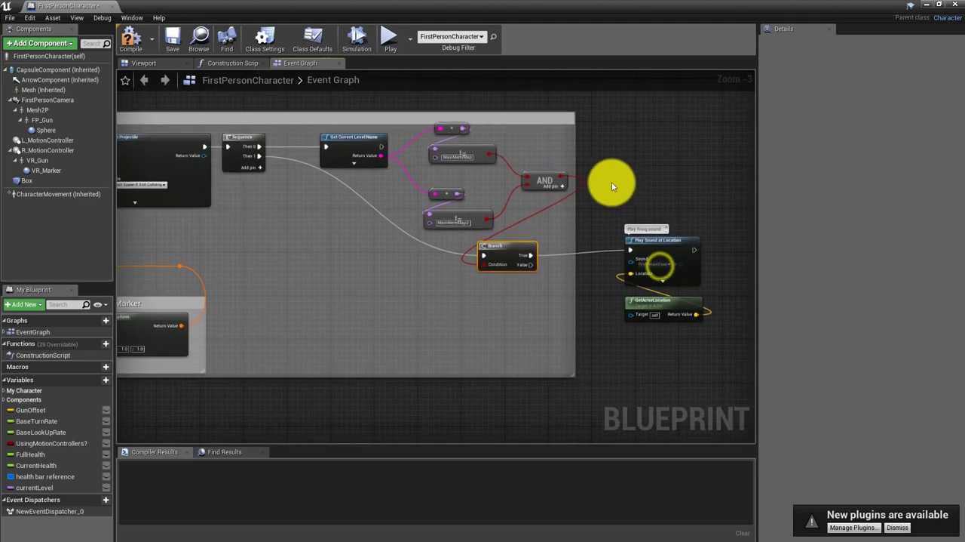
pyautogui.moveTo(666, 185); pyautogui.dragTo(686, 328)
pyautogui.moveTo(678, 240); pyautogui.dragTo(381, 284)
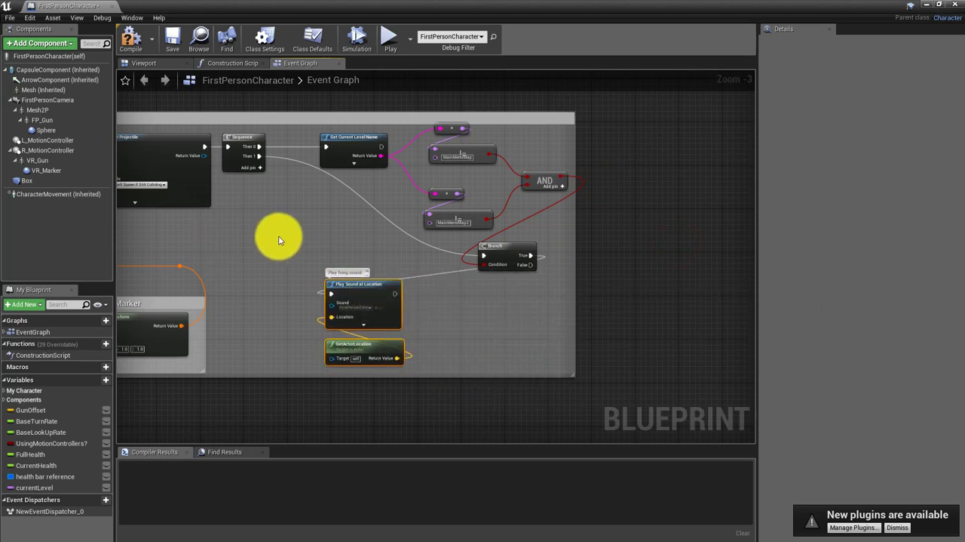
# Compile and save the FirstPersonCharacter blueprint, then close it
pyautogui.click(131, 37)
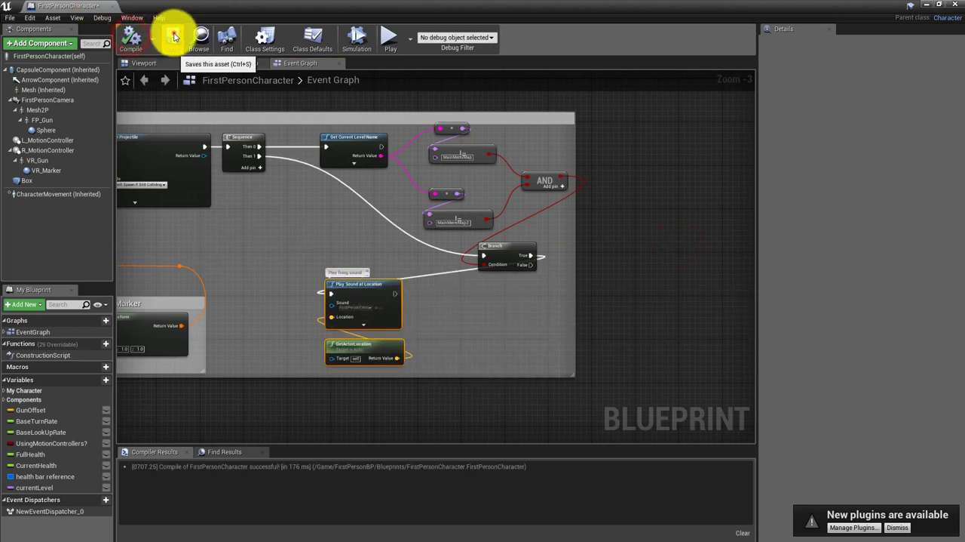
pyautogui.click(173, 37)
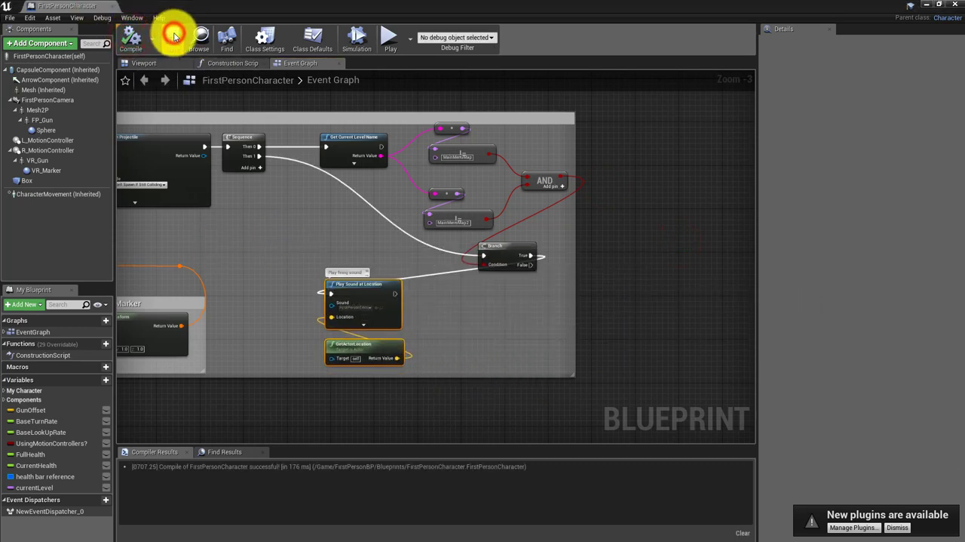
pyautogui.click(953, 5)
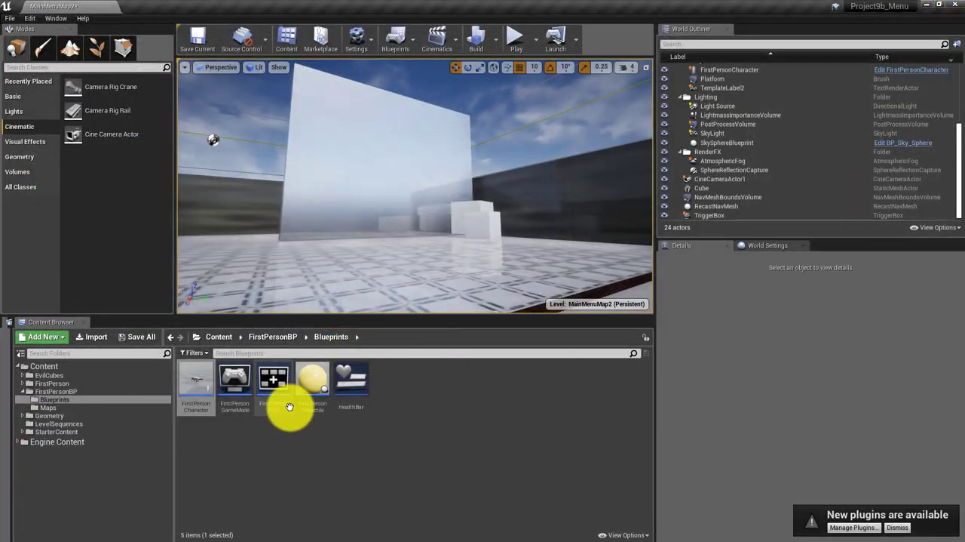
# Open the FirstPersonHUD blueprint, shift Get Current Level Name aside, and delete the single MainMenuMap comparison with its conversion node
pyautogui.doubleClick(276, 383)
pyautogui.moveTo(323, 259); pyautogui.dragTo(338, 263, button='right')
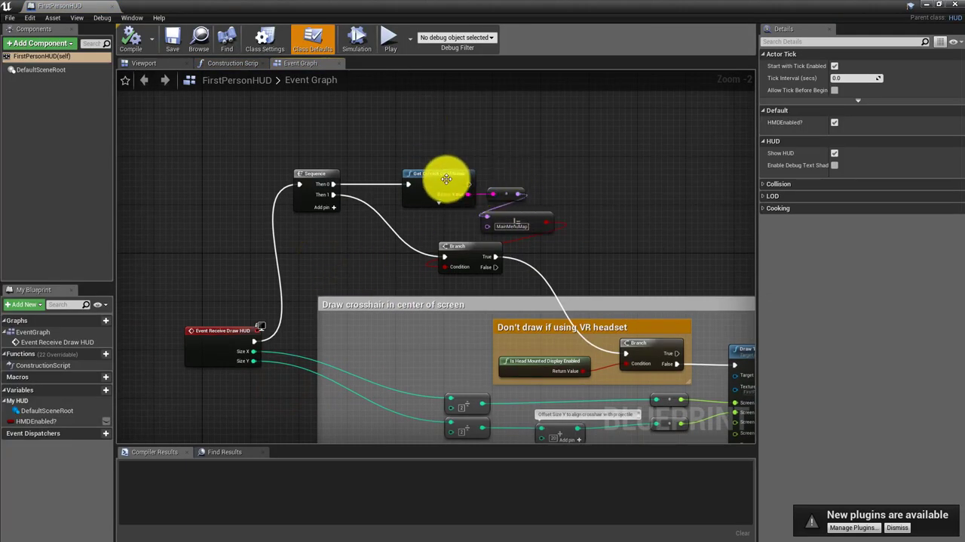
pyautogui.moveTo(446, 173); pyautogui.dragTo(407, 153)
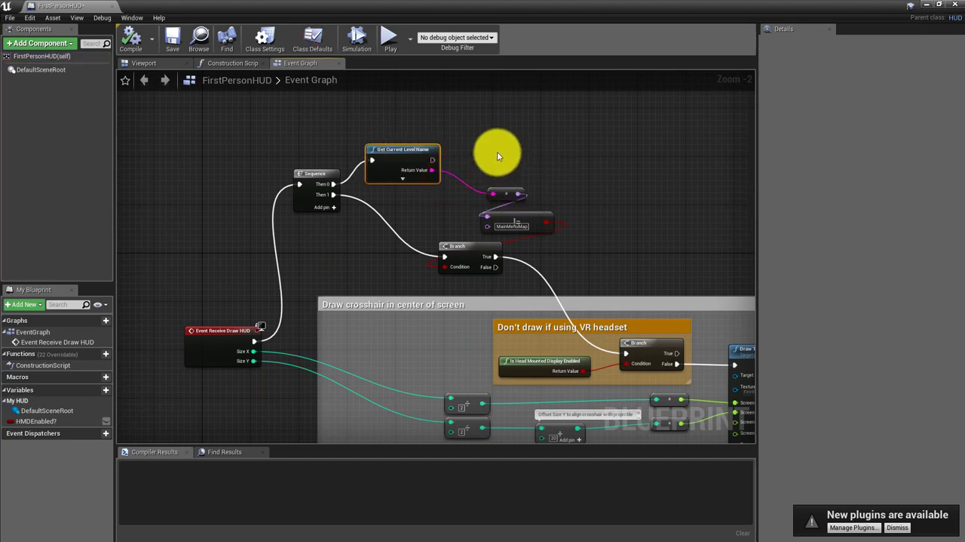
pyautogui.moveTo(497, 152); pyautogui.dragTo(538, 218)
pyautogui.press('Delete')
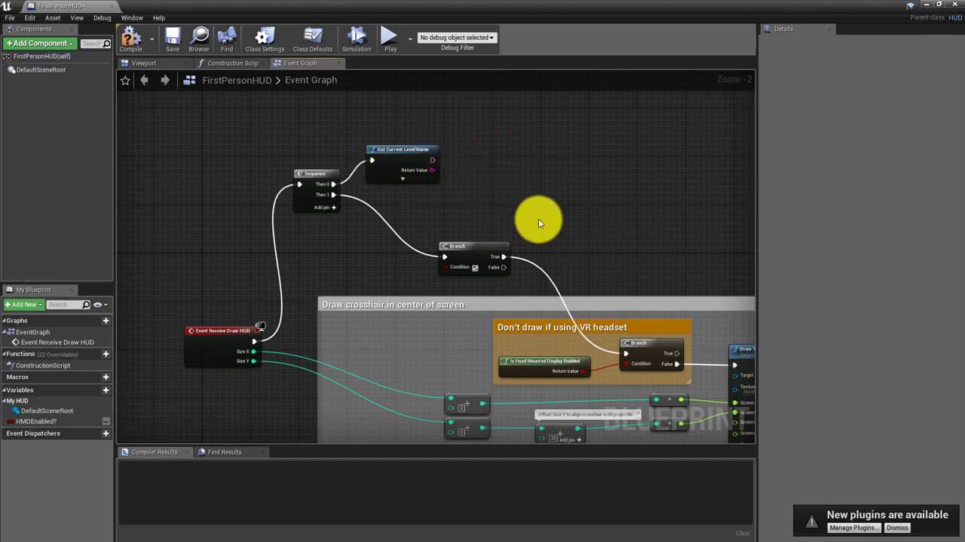
# Paste the two level name comparisons and AND node, wiring Get Current Level Name into them and the AND result into the Branch's Condition
pyautogui.rightClick(508, 132)
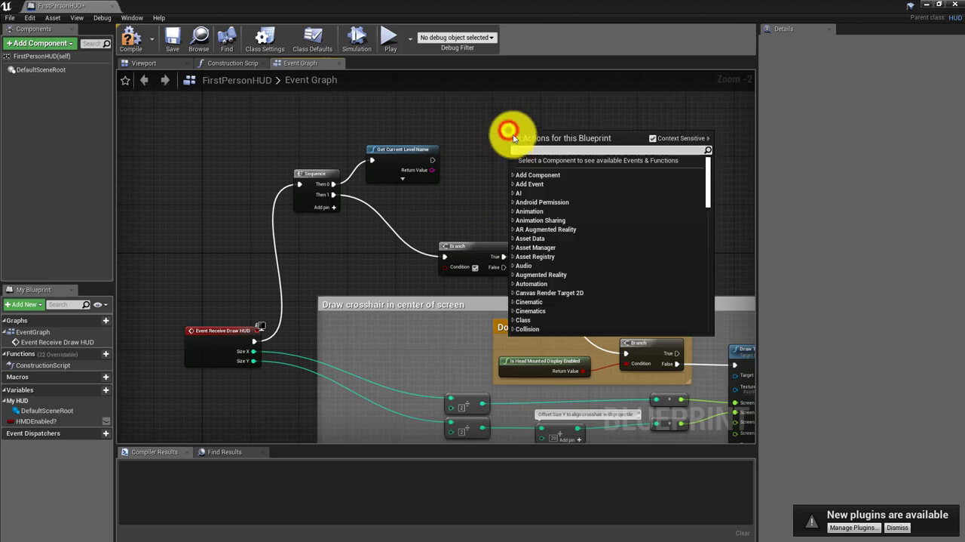
pyautogui.click(494, 149)
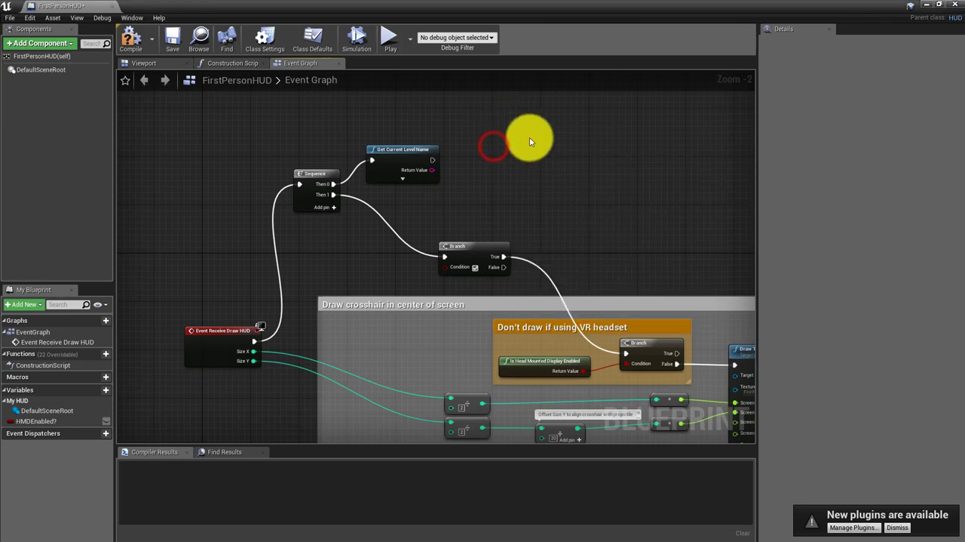
pyautogui.hotkey('ctrl', 'v')
pyautogui.moveTo(591, 249); pyautogui.dragTo(540, 264, button='right')
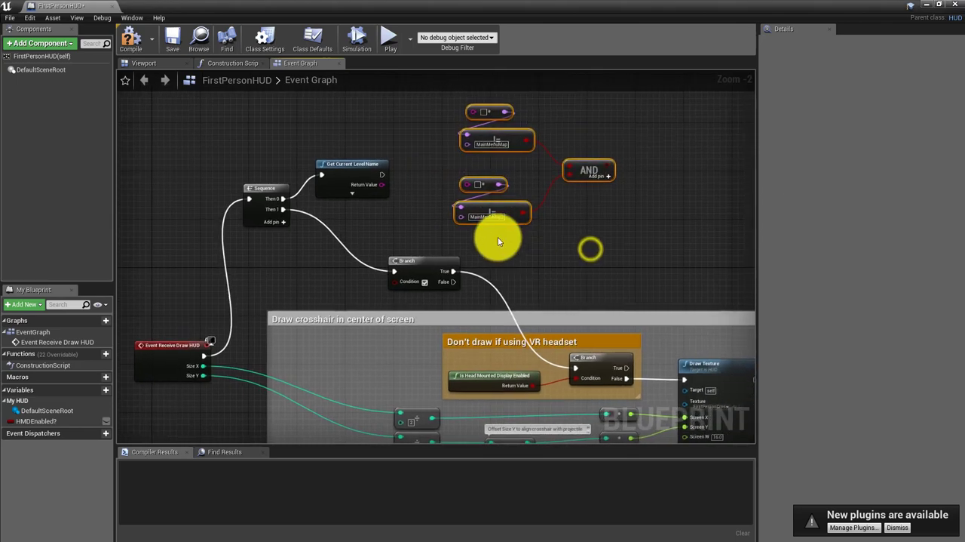
pyautogui.moveTo(382, 185); pyautogui.dragTo(460, 206)
pyautogui.moveTo(610, 169); pyautogui.dragTo(395, 282)
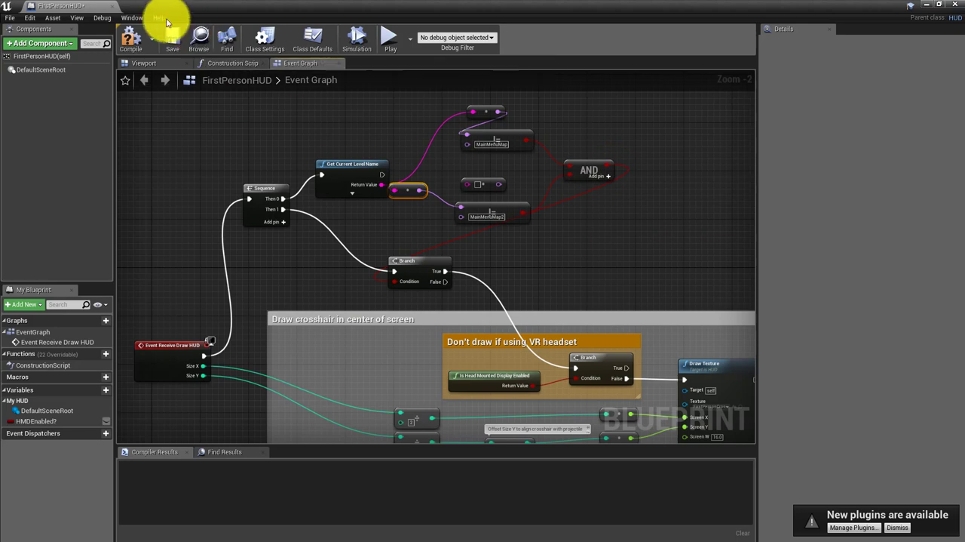
# Compile and save the FirstPersonHUD blueprint, then close it
pyautogui.click(129, 36)
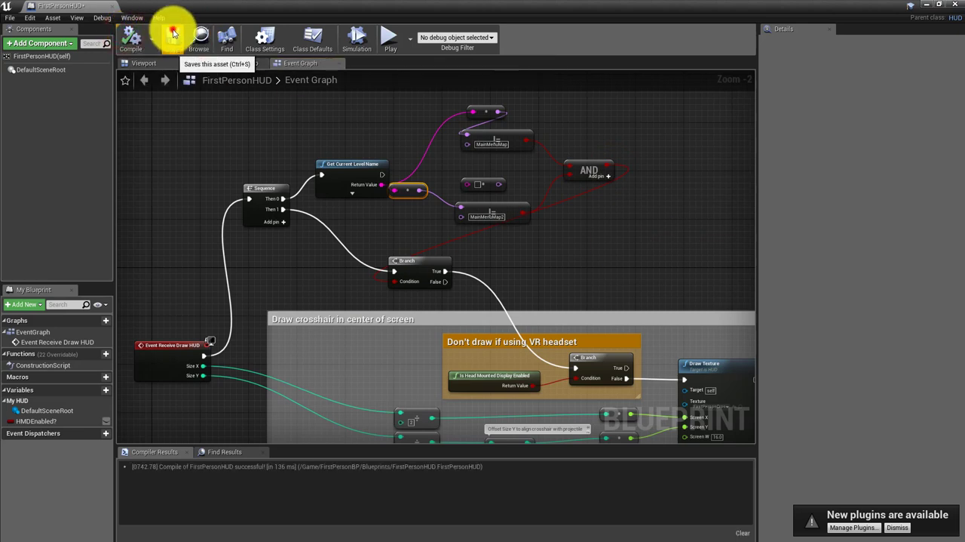
pyautogui.click(173, 35)
pyautogui.click(958, 6)
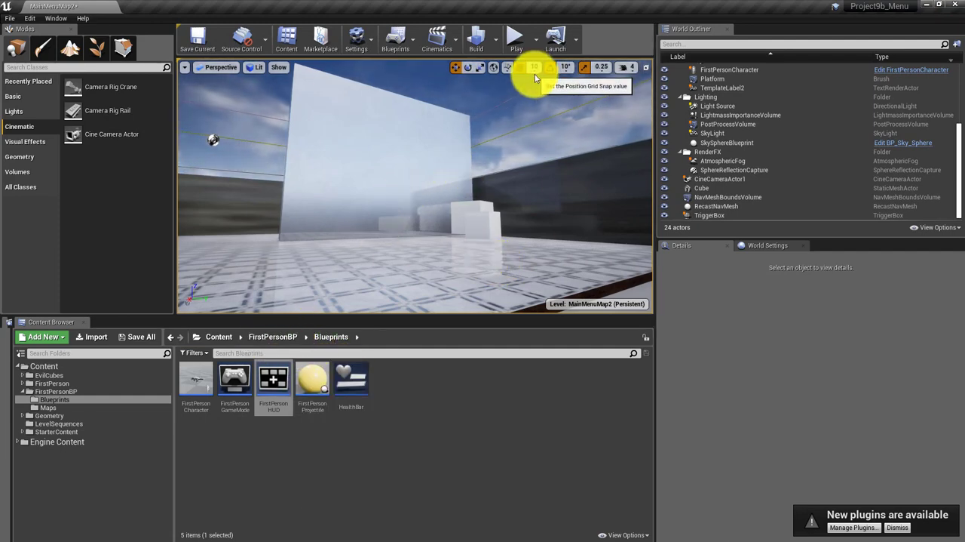
# Play MainMenuMap2 and fire at several spots around the menu to check the crosshair and projectile sound
pyautogui.click(521, 34)
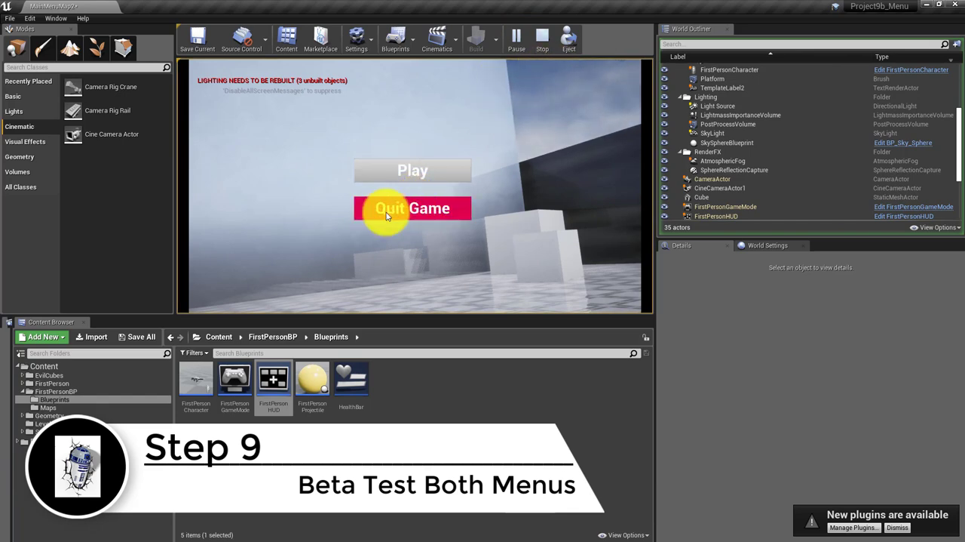
pyautogui.click(274, 181)
pyautogui.click(432, 111)
pyautogui.click(549, 103)
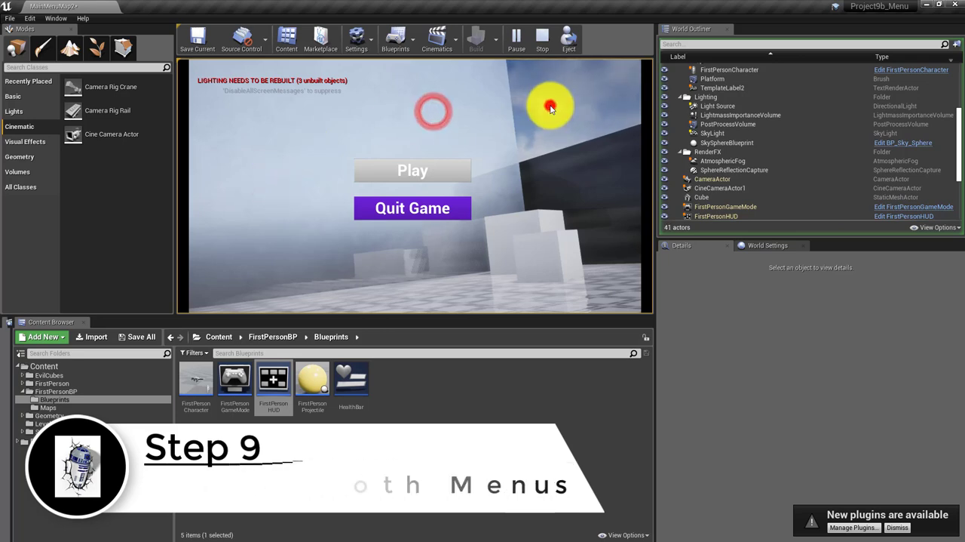
pyautogui.click(577, 150)
pyautogui.click(287, 242)
pyautogui.click(267, 185)
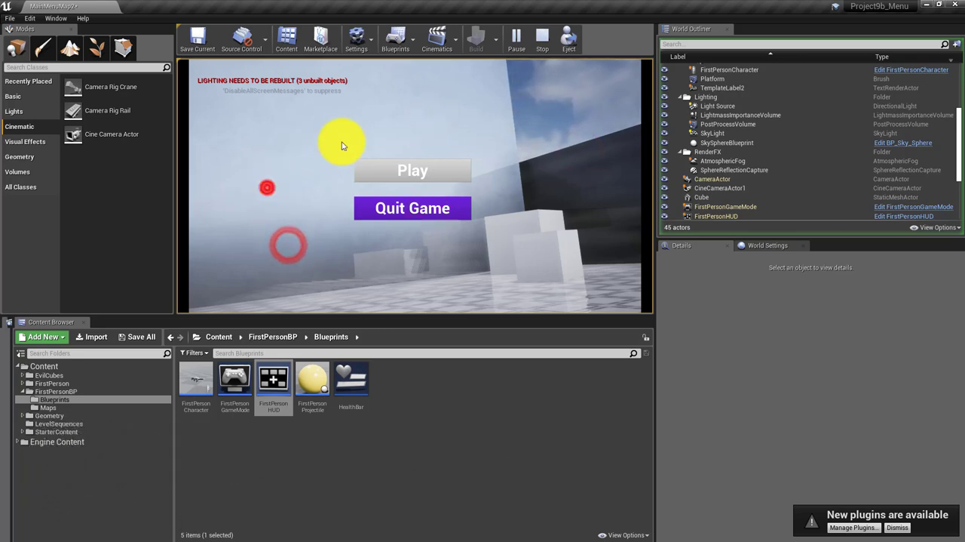
pyautogui.click(444, 119)
pyautogui.click(260, 143)
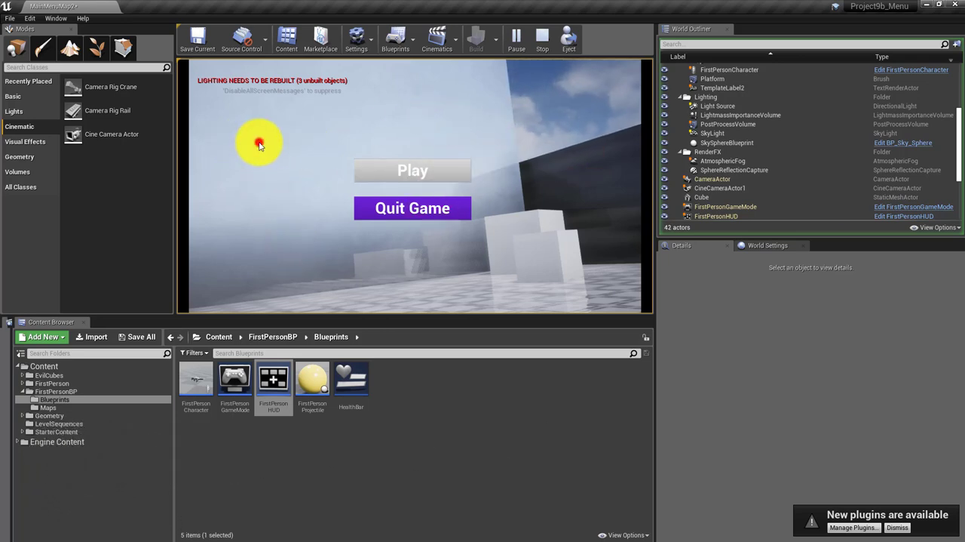
# Start the game from the second menu and fire in Level 1 to test the gameplay
pyautogui.click(423, 172)
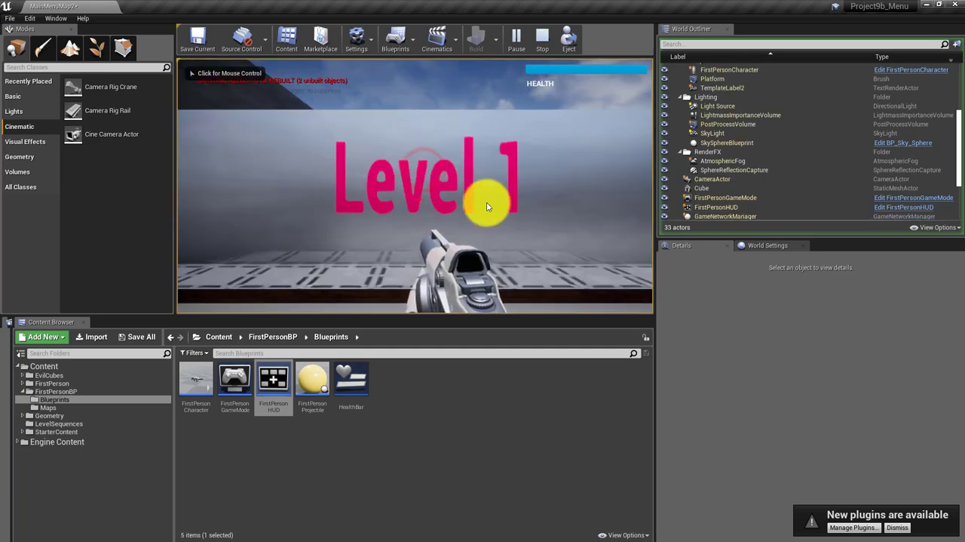
pyautogui.click(483, 200)
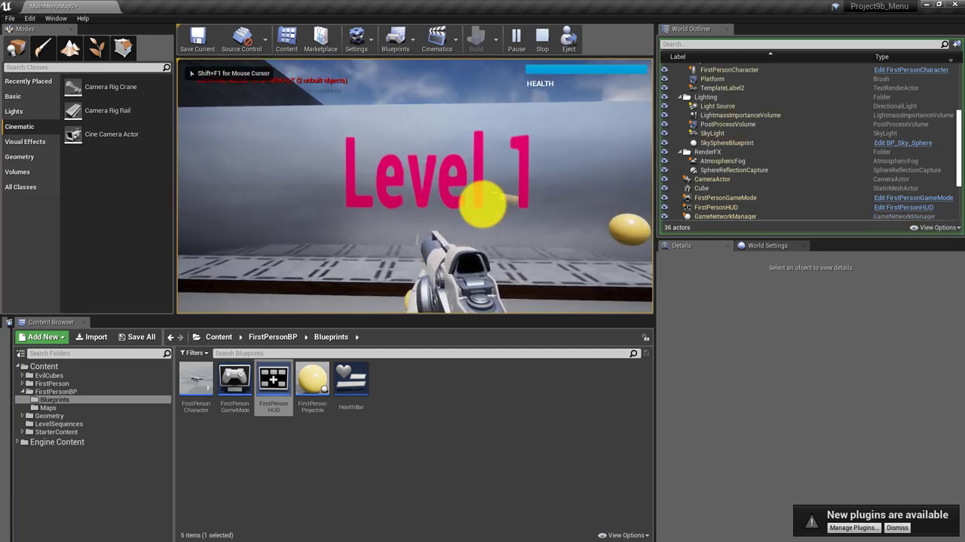
# Stop the play session and open MainMenuMap from the FirstPersonBP Maps folder, saving the changes to MainMenuMap2
pyautogui.press('Escape')
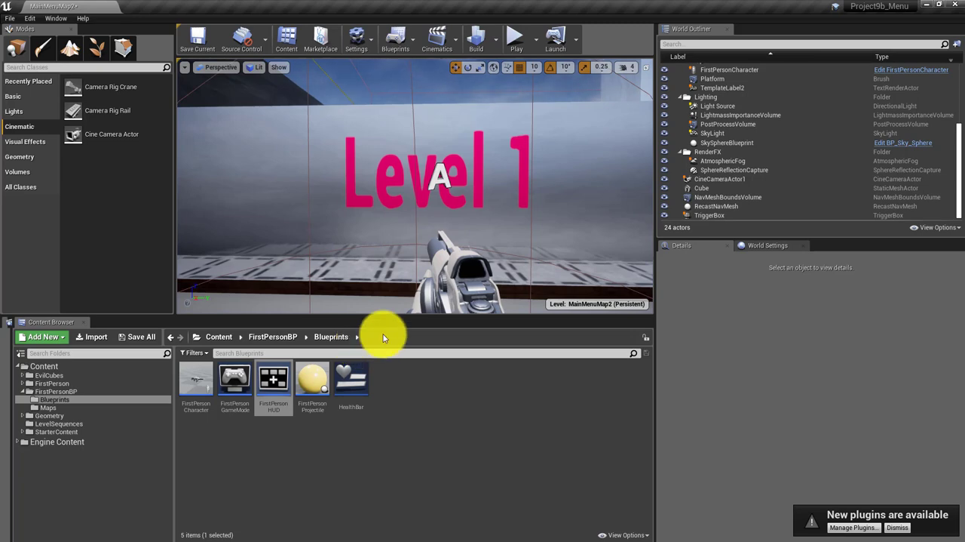
pyautogui.click(321, 442)
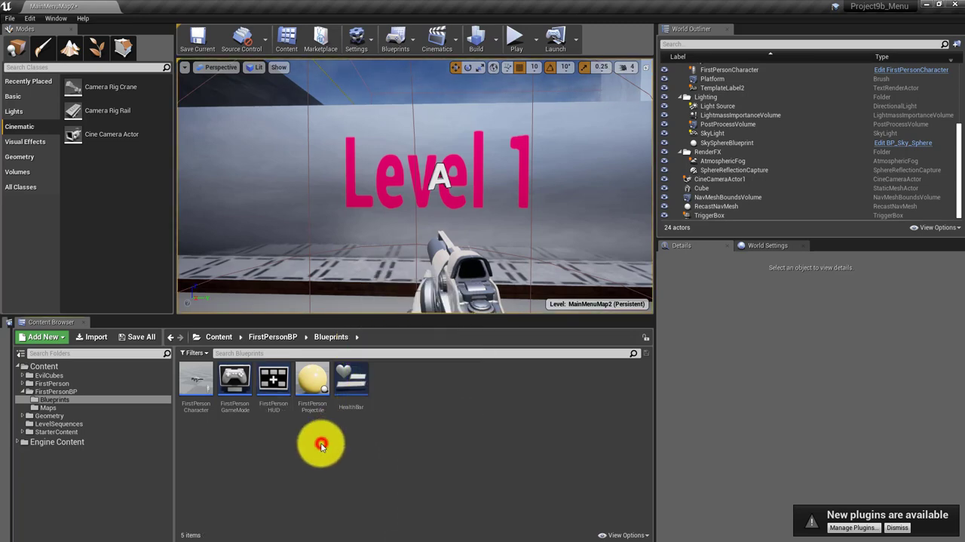
pyautogui.click(273, 336)
pyautogui.doubleClick(235, 371)
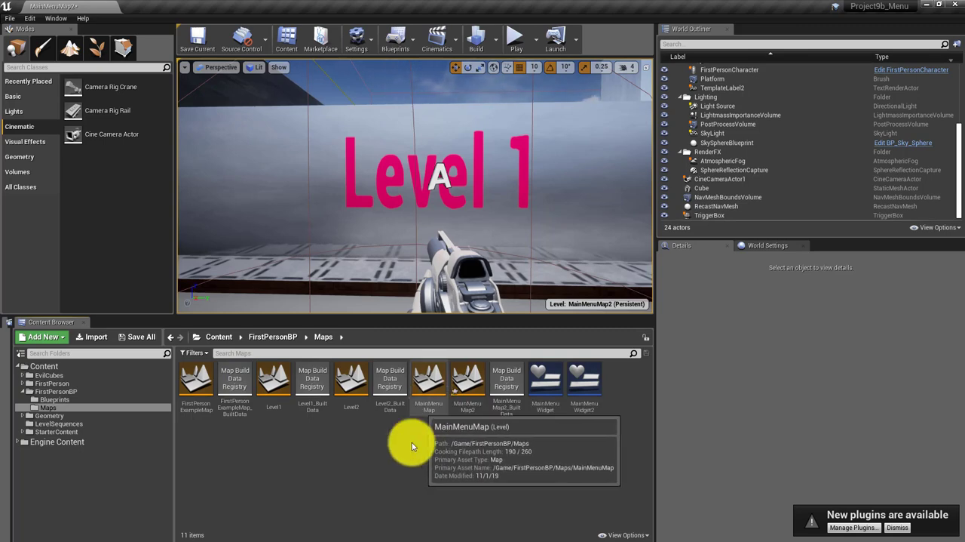
pyautogui.doubleClick(429, 390)
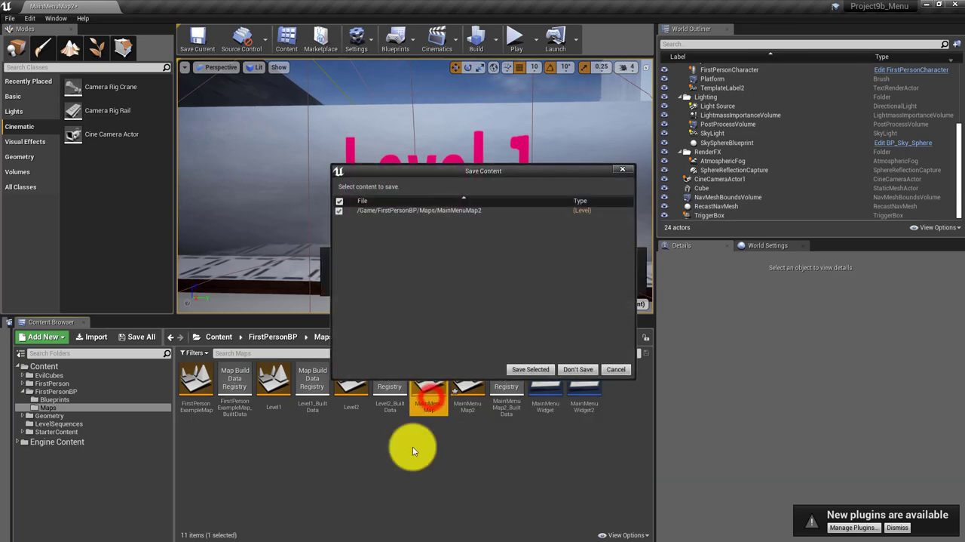
pyautogui.click(533, 369)
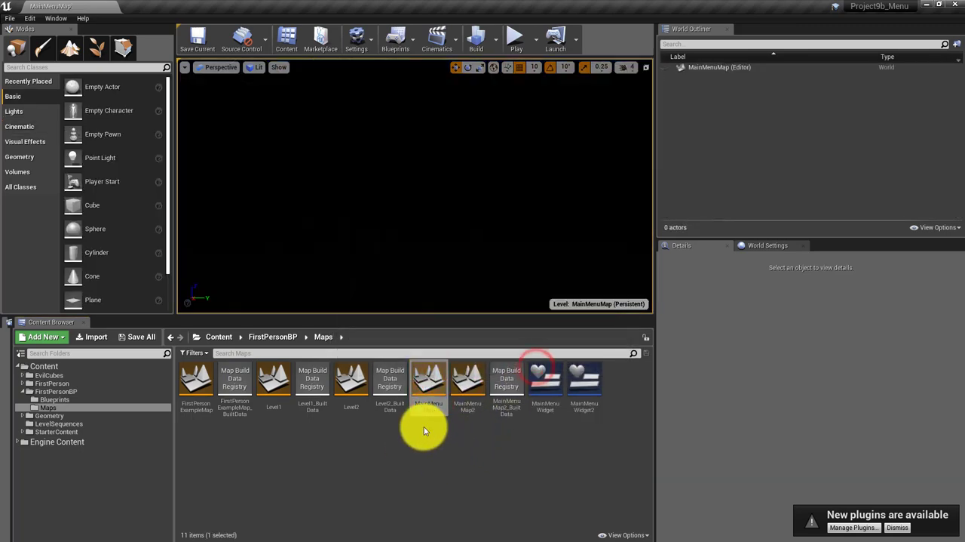
# Play MainMenuMap and fire at several spots around the menu to check the crosshair and projectile sound
pyautogui.click(516, 42)
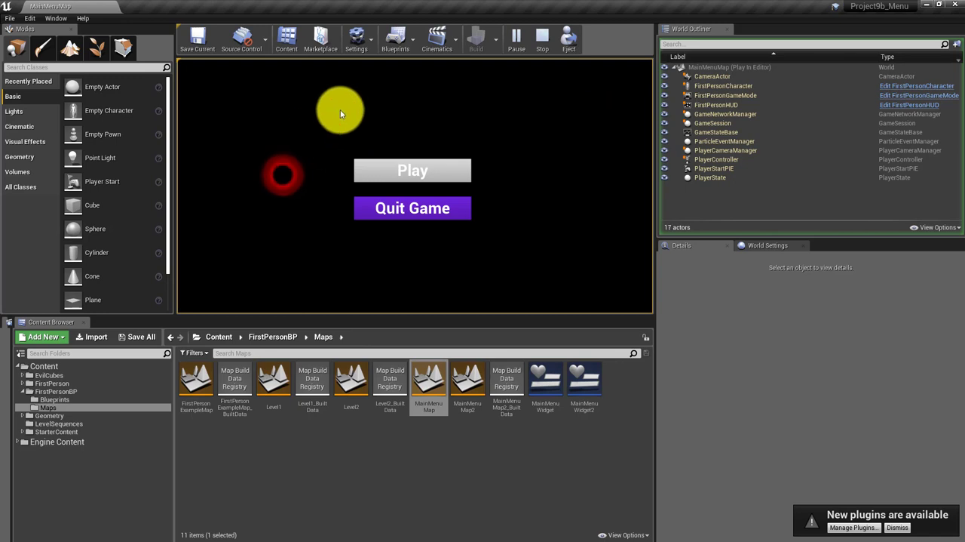
pyautogui.click(339, 110)
pyautogui.click(508, 113)
pyautogui.click(540, 157)
pyautogui.click(533, 209)
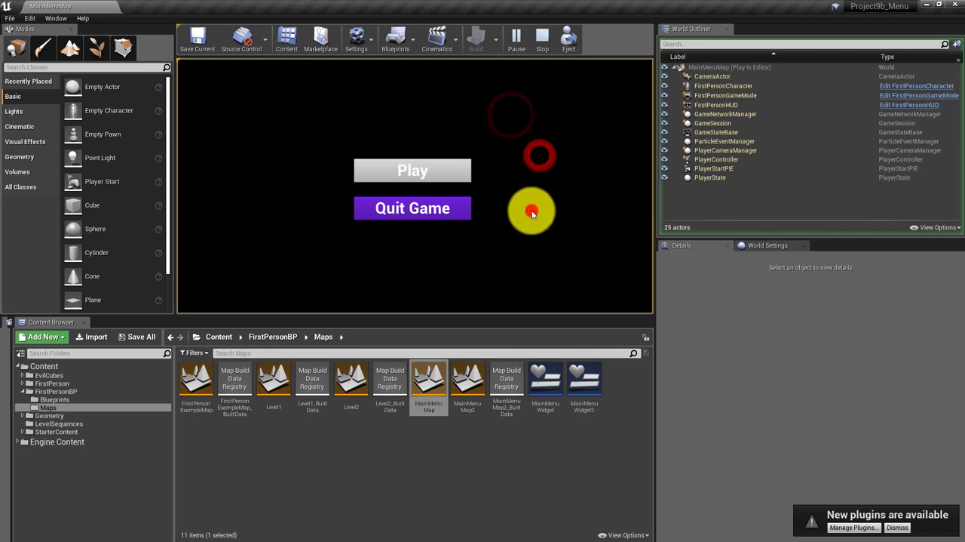
# Start the game from the first menu, fire several shots in Level 1 to test the gameplay, and end the session
pyautogui.click(413, 174)
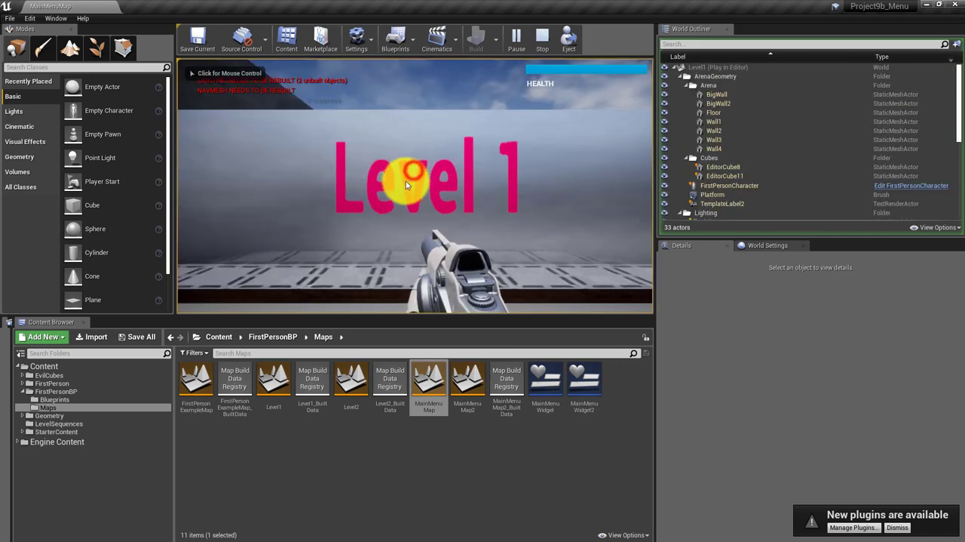
pyautogui.click(420, 198)
pyautogui.click(420, 202)
pyautogui.click(428, 200)
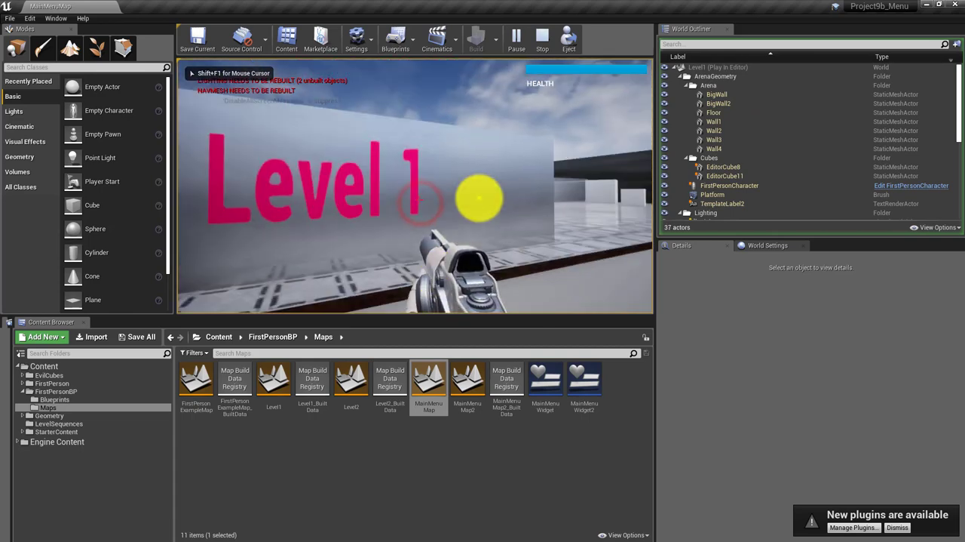
pyautogui.click(479, 198)
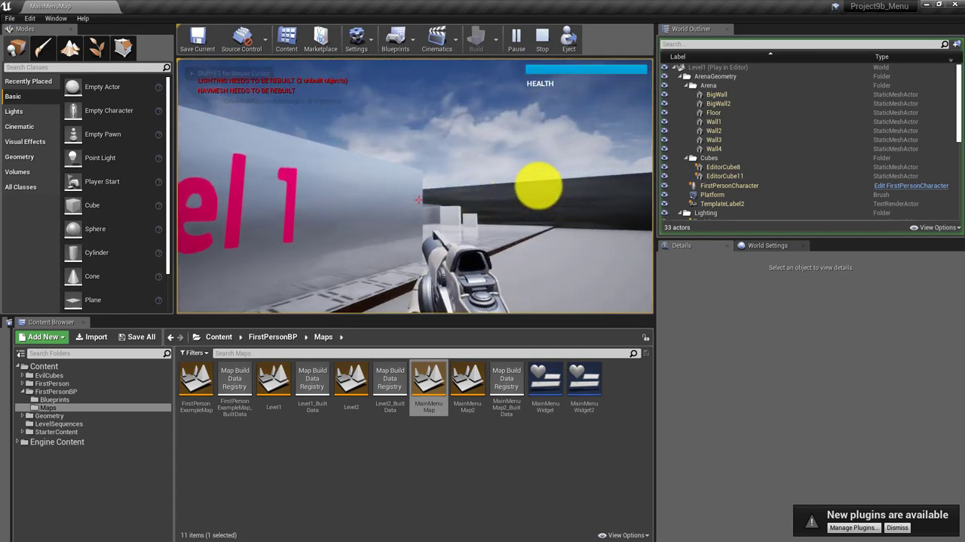
pyautogui.press('Escape')
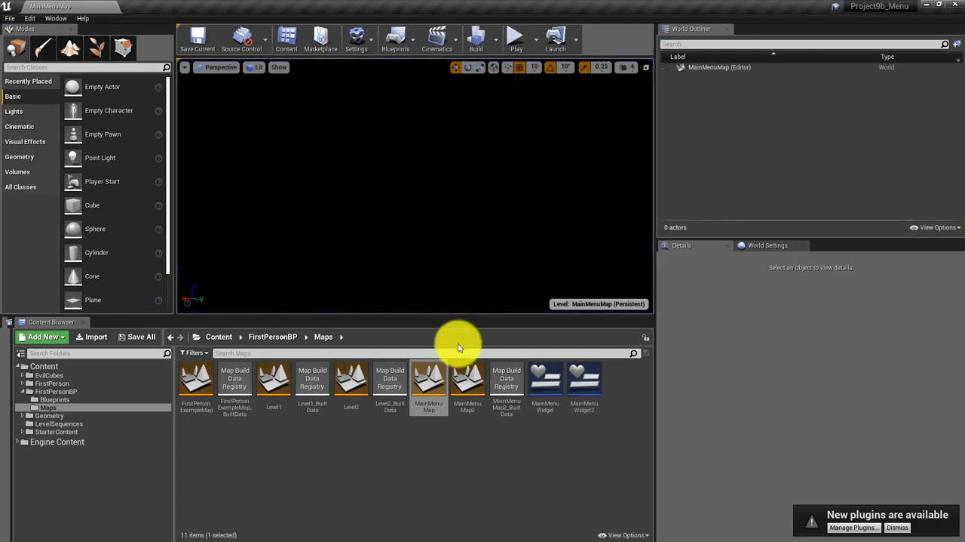
# Reopen MainMenuMap2 and briefly play it to check how the menu looks against its 3D background
pyautogui.doubleClick(459, 376)
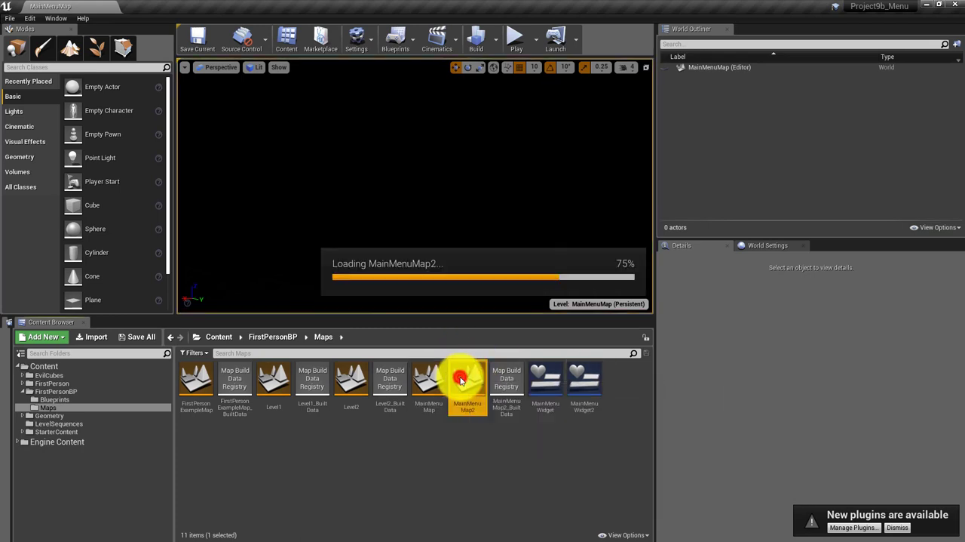
pyautogui.moveTo(466, 278); pyautogui.dragTo(528, 249)
pyautogui.doubleClick(469, 382)
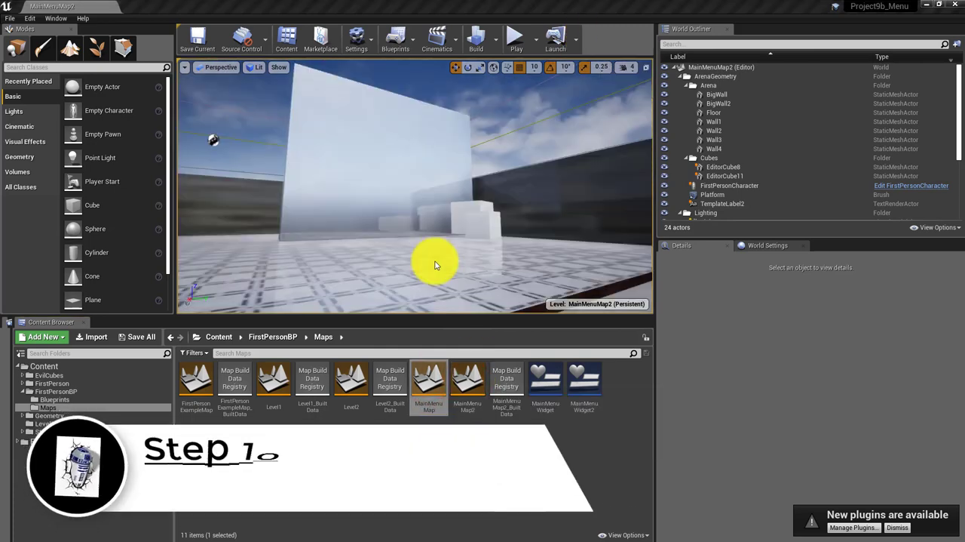
pyautogui.moveTo(452, 244); pyautogui.dragTo(421, 246)
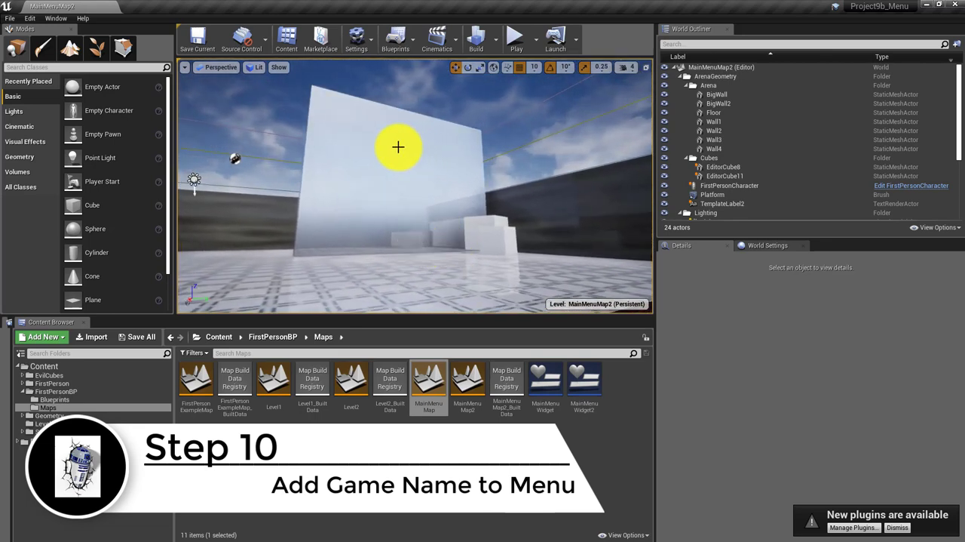
pyautogui.click(518, 37)
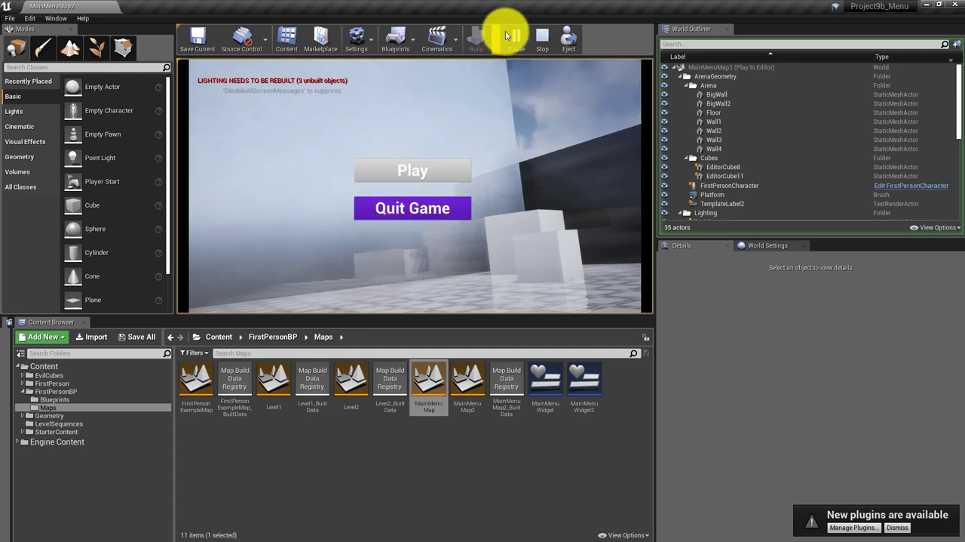
pyautogui.click(543, 37)
# Duplicate the Level 1 text label on the low block in MainMenuMap2
pyautogui.moveTo(394, 166); pyautogui.dragTo(300, 183, button='right')
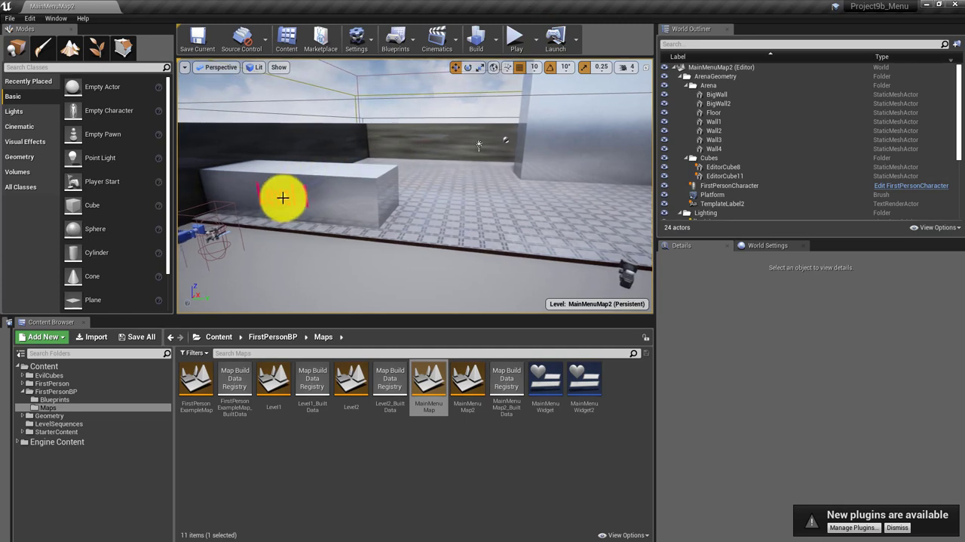
pyautogui.click(282, 197)
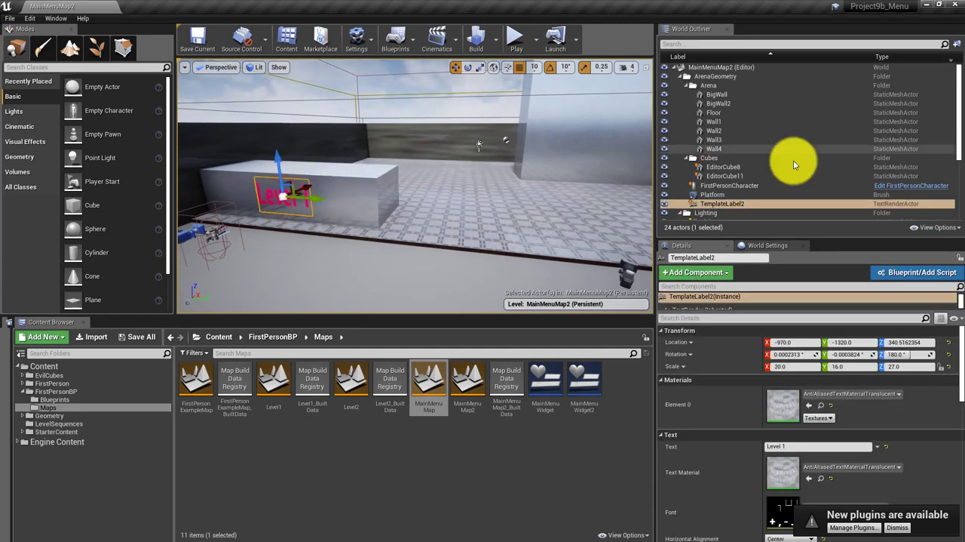
pyautogui.rightClick(749, 203)
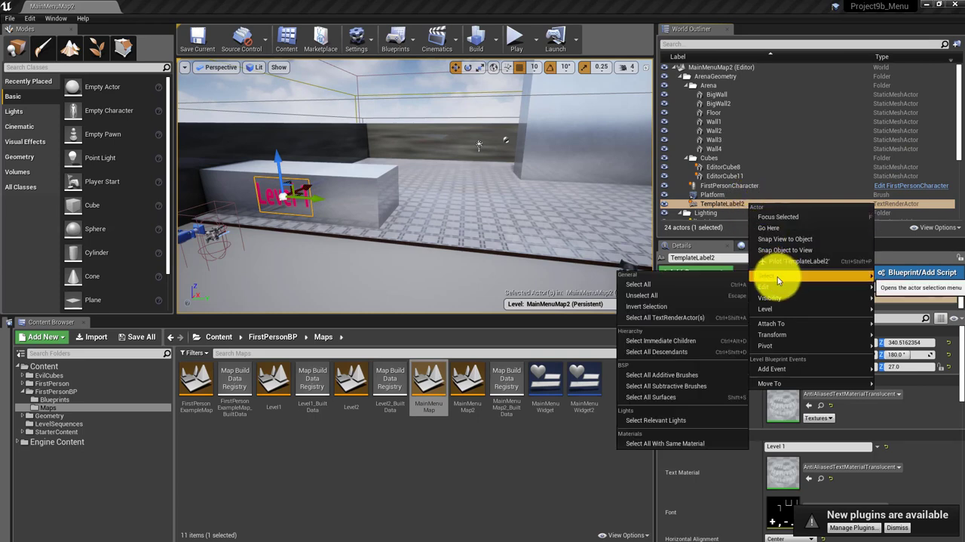
pyautogui.moveTo(778, 288)
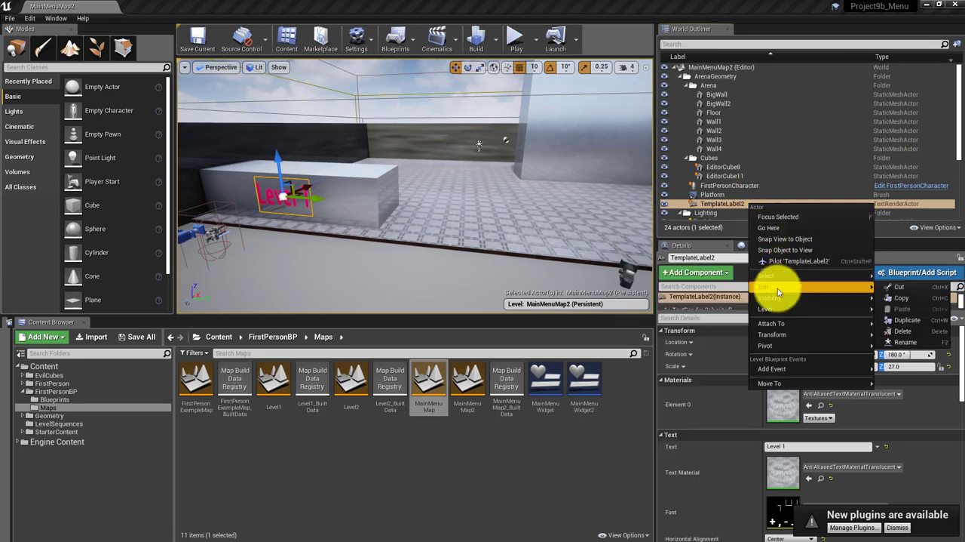
pyautogui.click(916, 320)
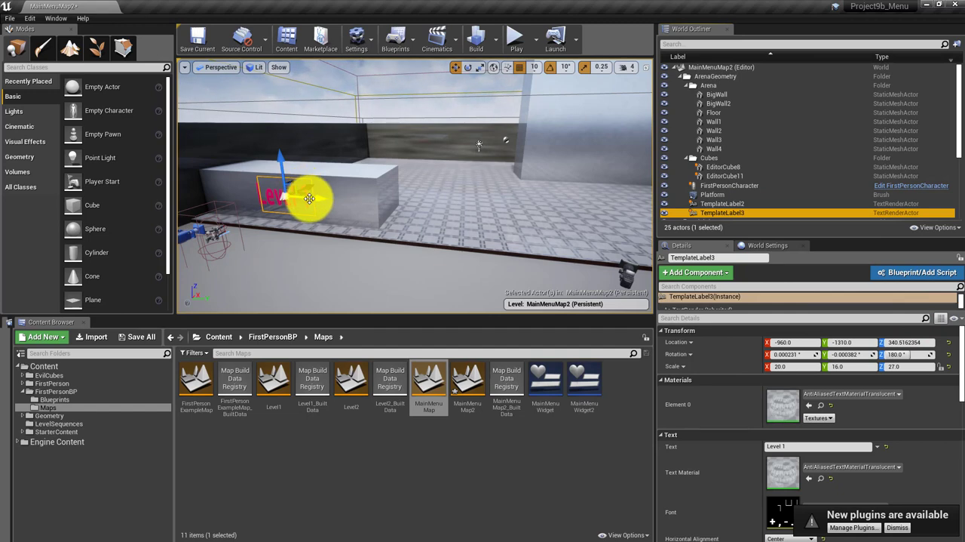
# Move the duplicated label up in front of the big wall, to about X 130, Y 1140, Z 940, using the cine camera's preview as a guide
pyautogui.moveTo(309, 199); pyautogui.dragTo(468, 158)
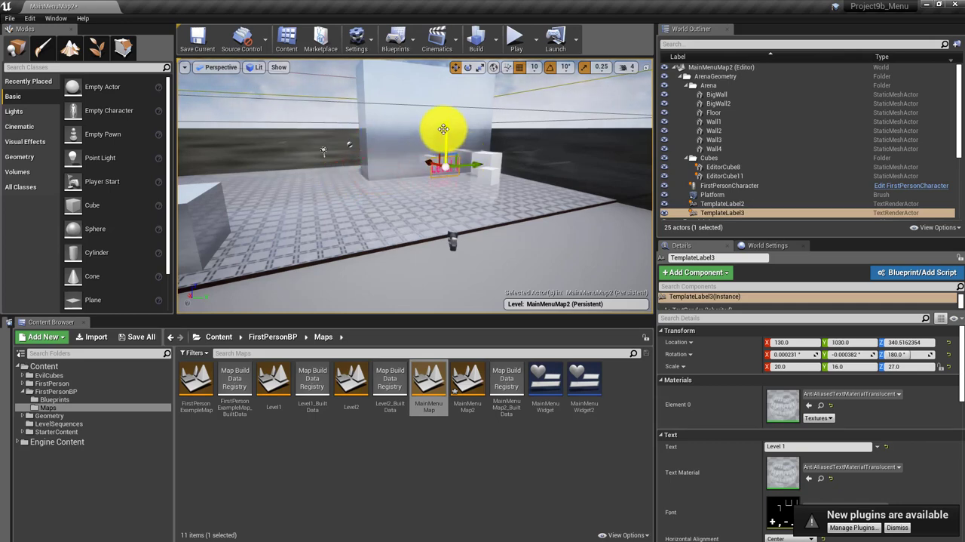
pyautogui.moveTo(500, 208); pyautogui.dragTo(487, 203, button='right')
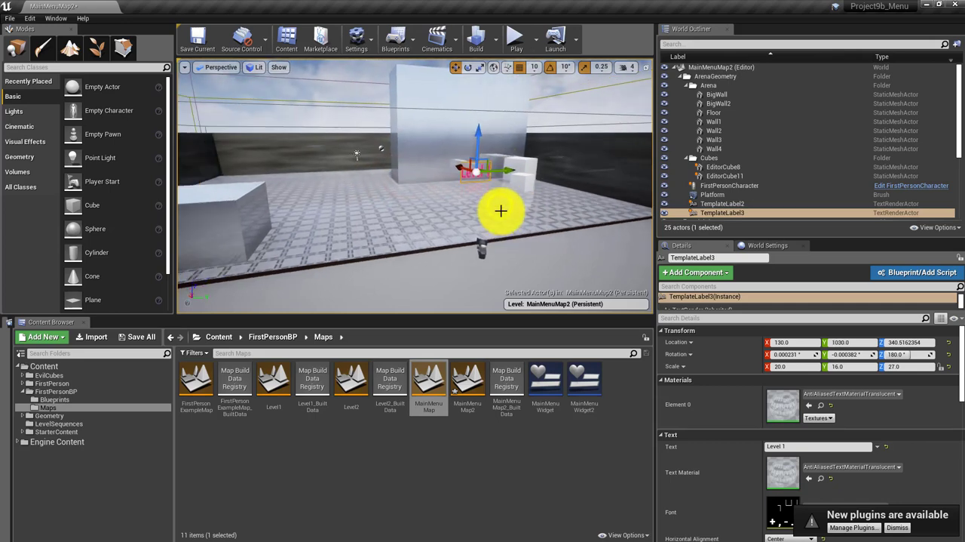
pyautogui.click(489, 248)
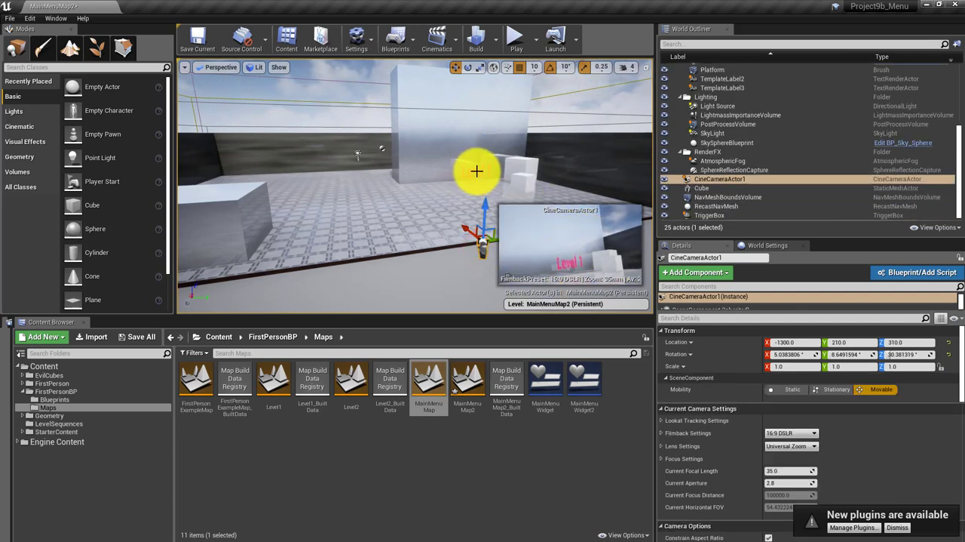
pyautogui.moveTo(478, 171); pyautogui.dragTo(484, 156)
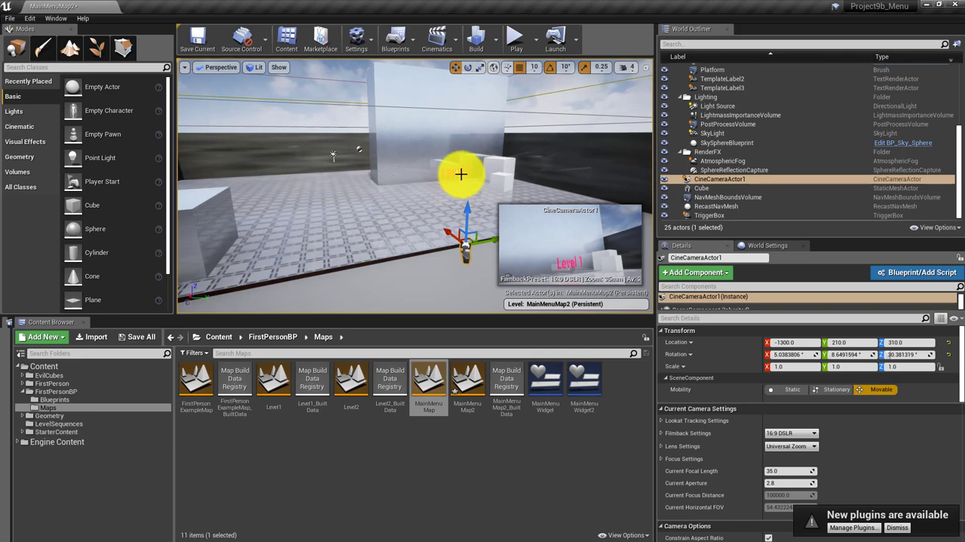
pyautogui.click(457, 174)
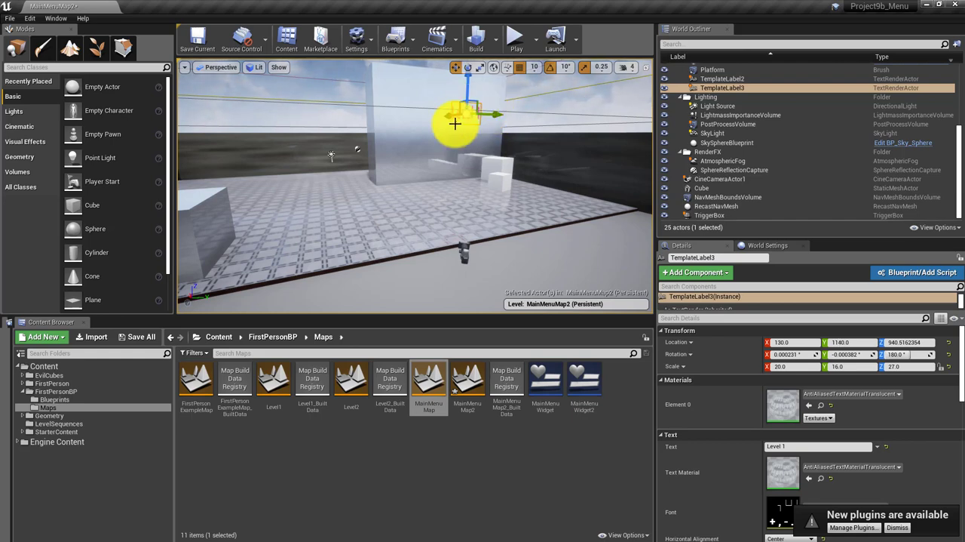
# Set the duplicated label's text to EVIL CUBES and its World Size to about 11.04, checking the framing in the cine camera's preview
pyautogui.scroll(-2, 815, 430)
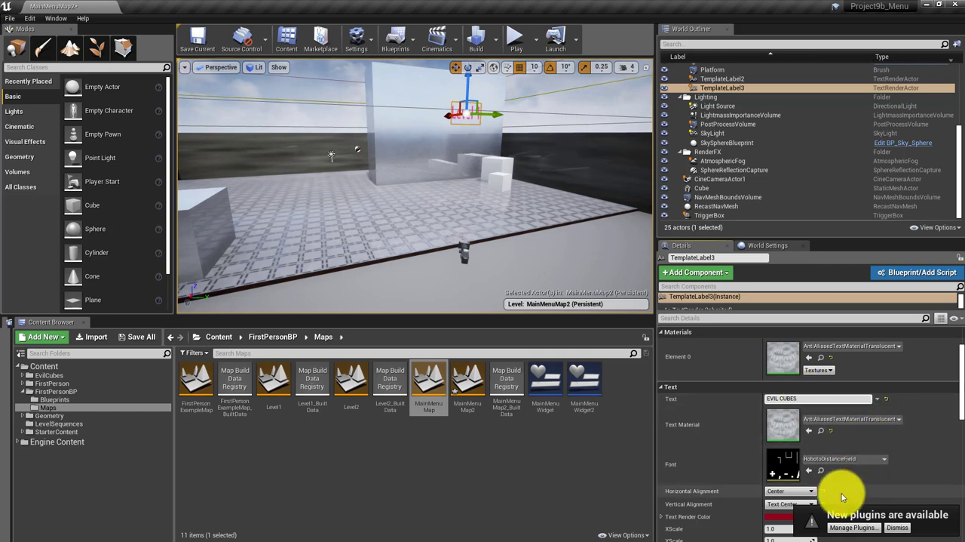
pyautogui.scroll(-1, 838, 427)
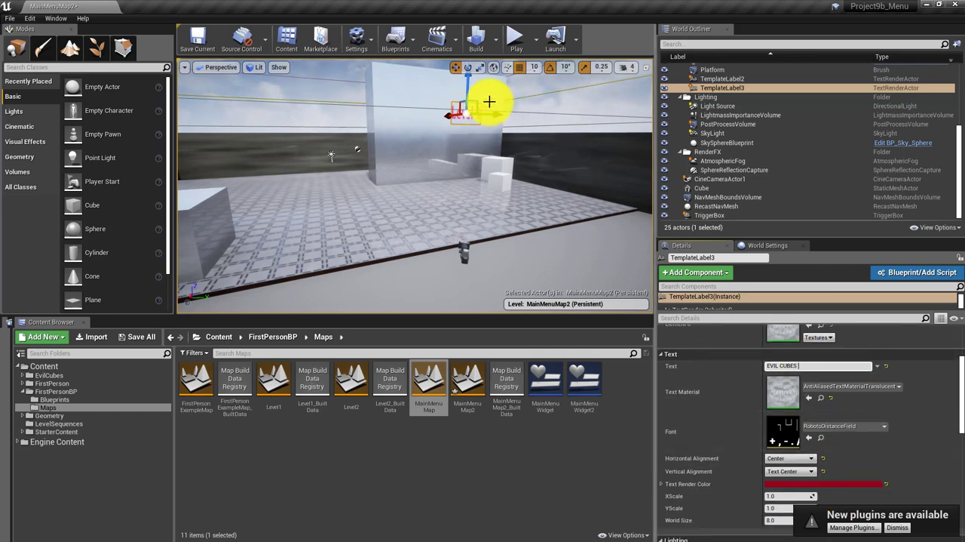
pyautogui.scroll(-2, 846, 468)
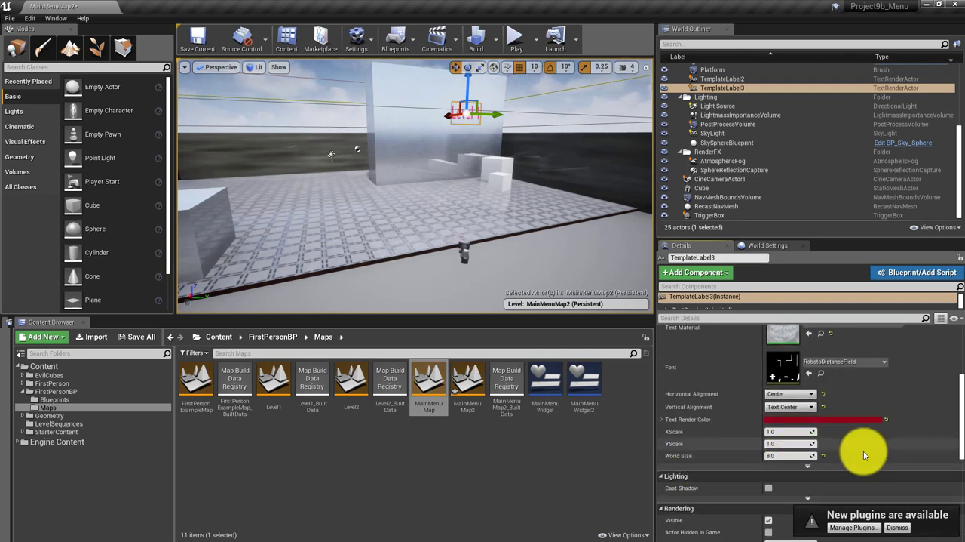
pyautogui.scroll(2, 862, 448)
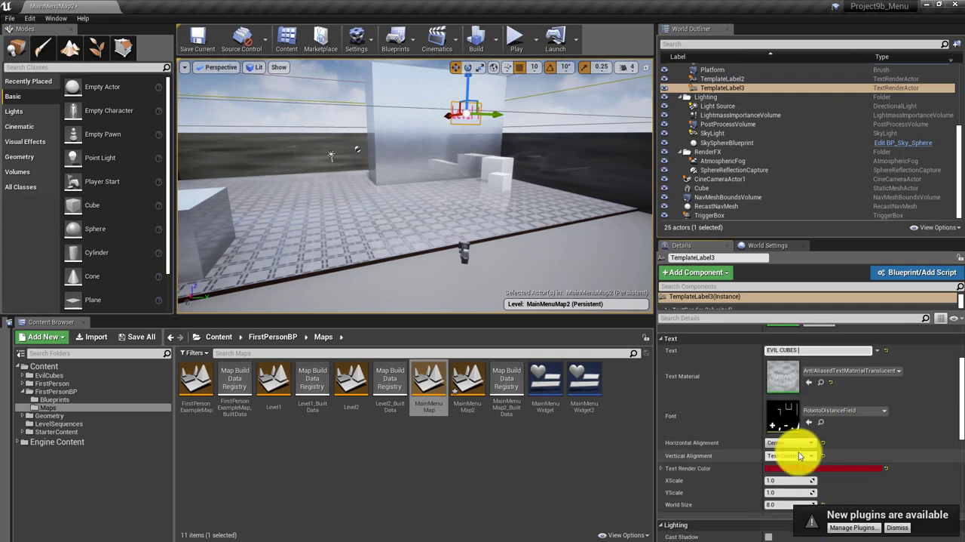
pyautogui.scroll(1, 889, 453)
pyautogui.scroll(-3, 890, 453)
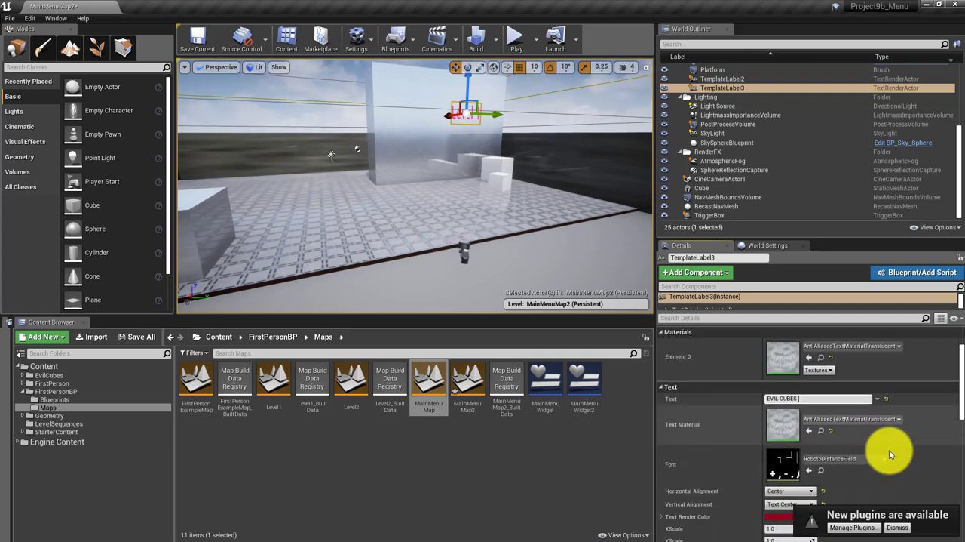
pyautogui.scroll(-4, 890, 453)
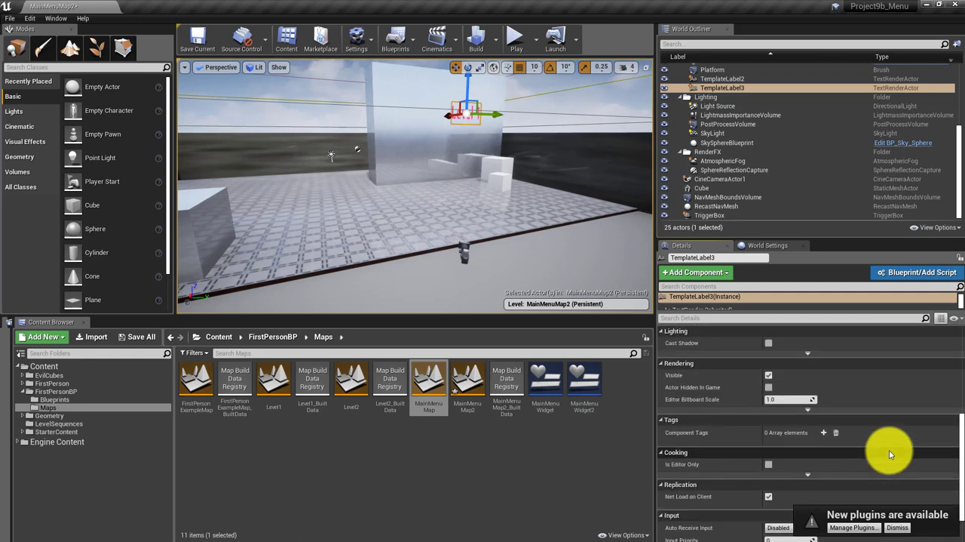
pyautogui.scroll(2, 890, 453)
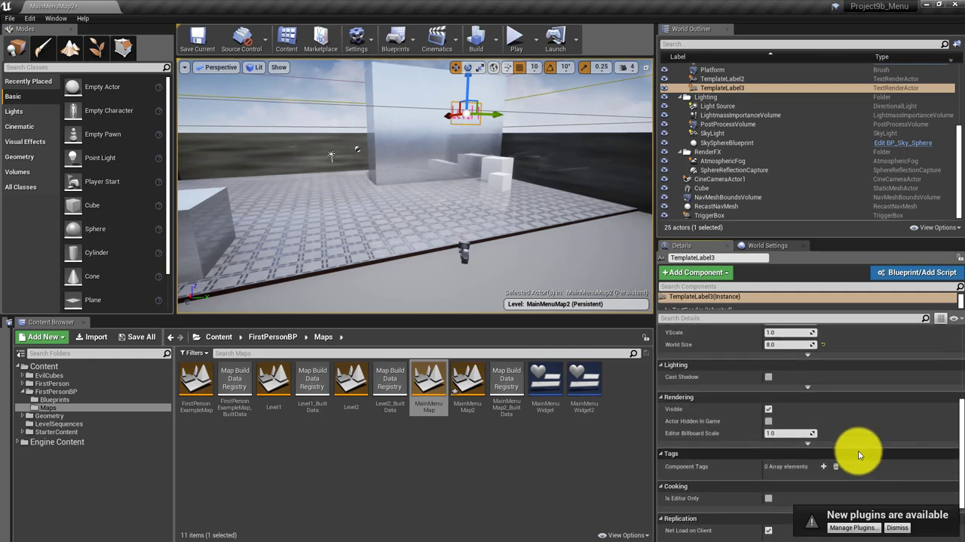
pyautogui.scroll(2, 829, 452)
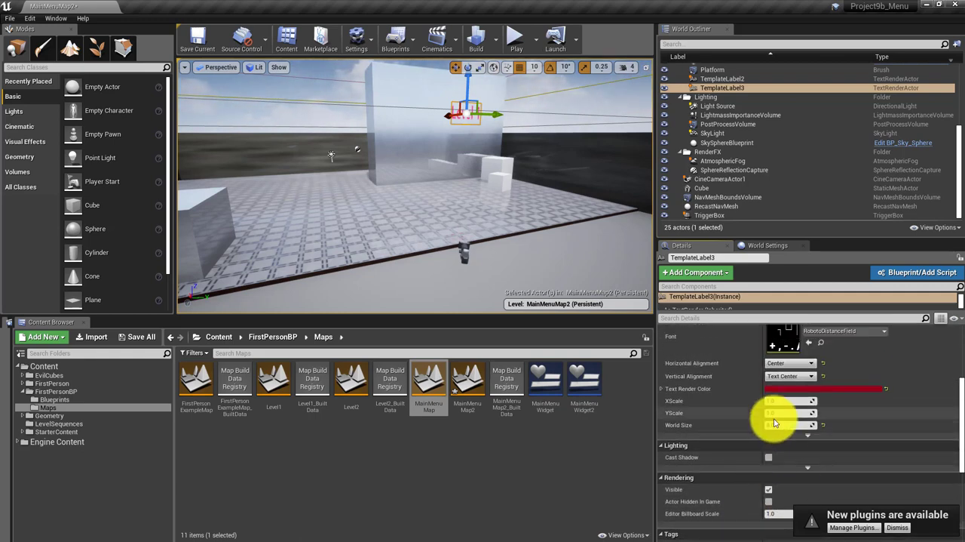
pyautogui.moveTo(775, 423); pyautogui.dragTo(776, 424)
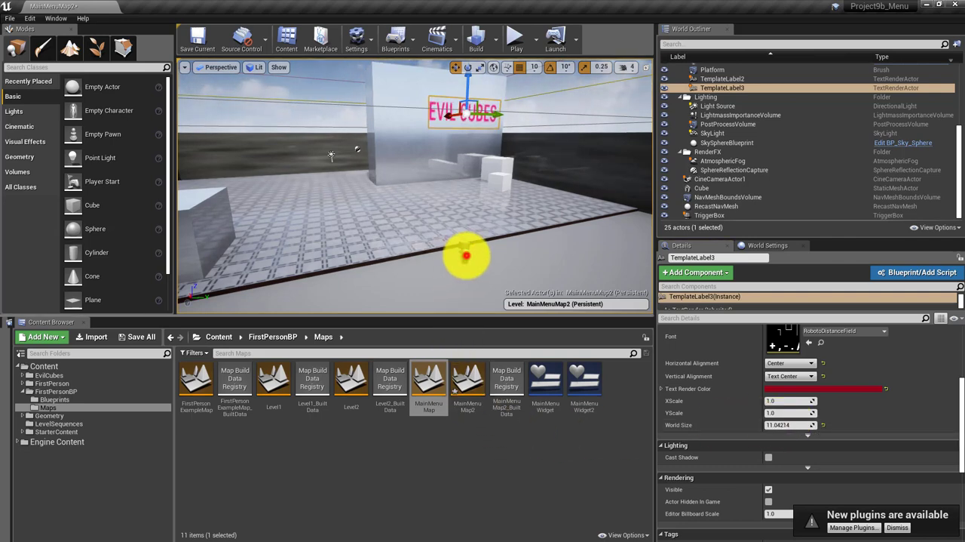
pyautogui.click(466, 256)
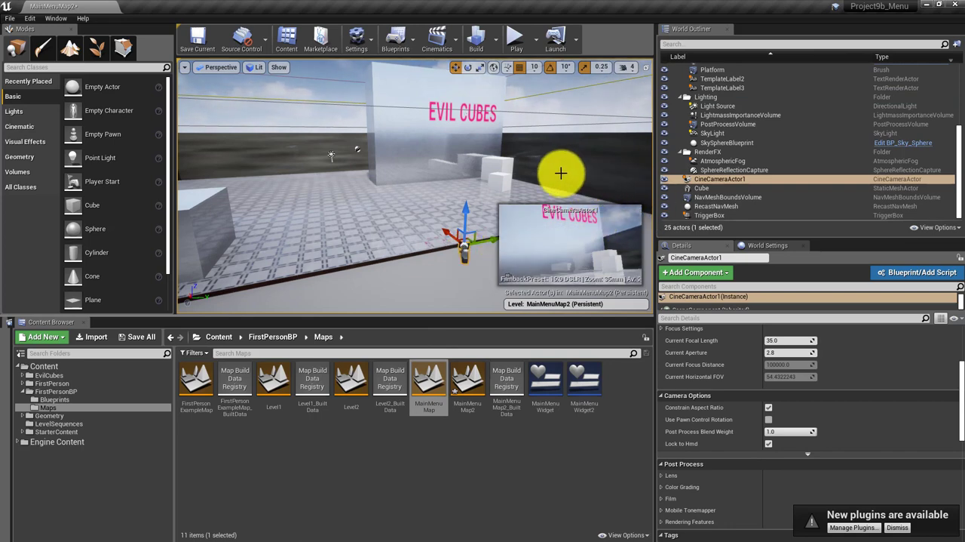
# Lower the EVIL CUBES label slightly so the whole title fits inside the cine camera's preview
pyautogui.click(447, 105)
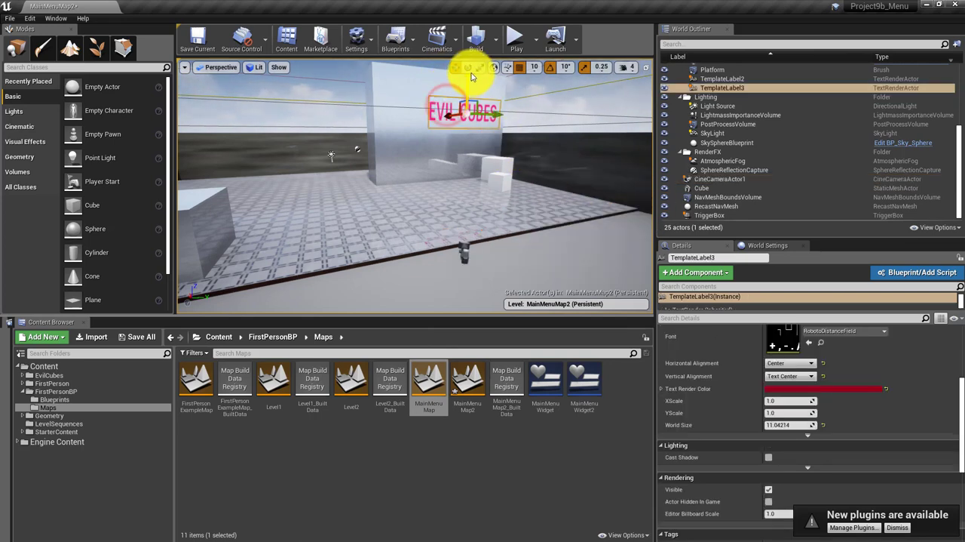
pyautogui.moveTo(469, 79); pyautogui.dragTo(469, 84)
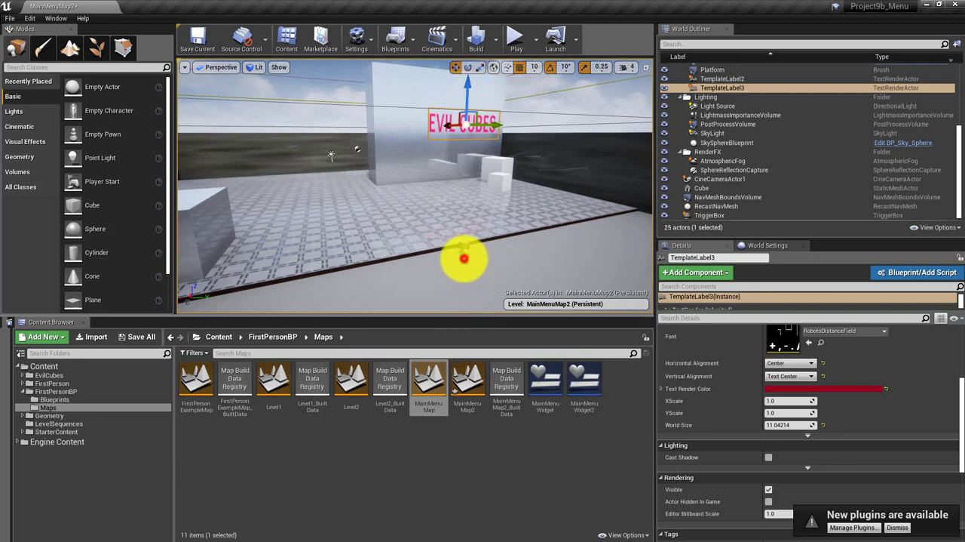
pyautogui.click(463, 258)
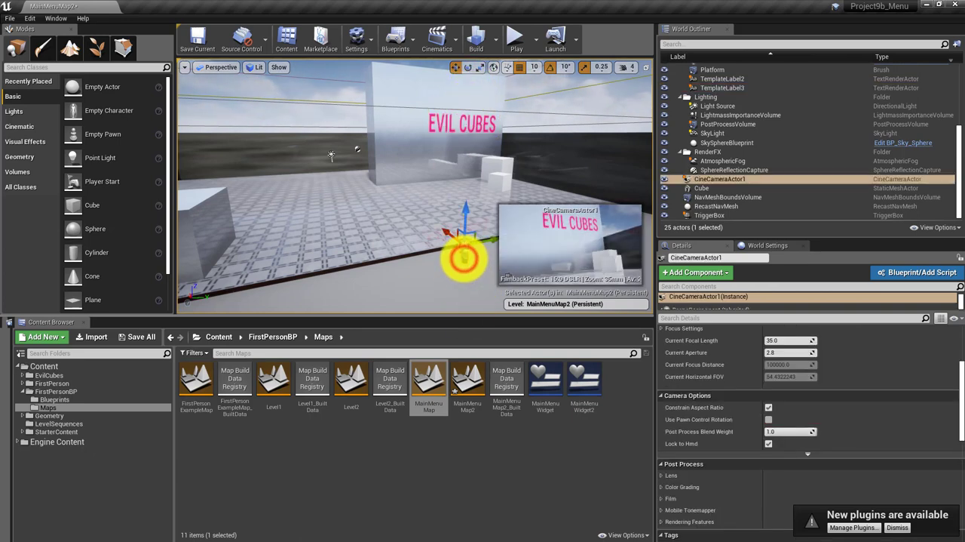
pyautogui.click(466, 127)
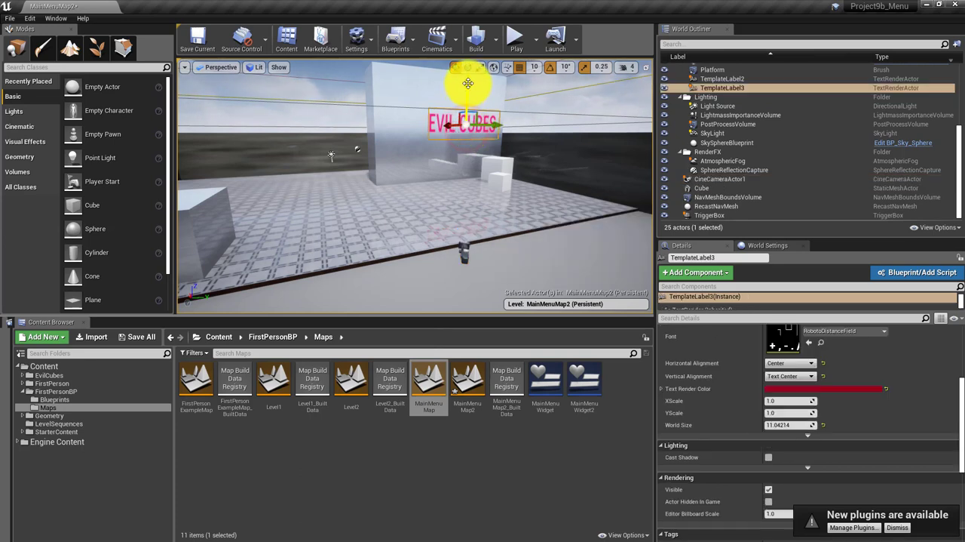
pyautogui.click(466, 249)
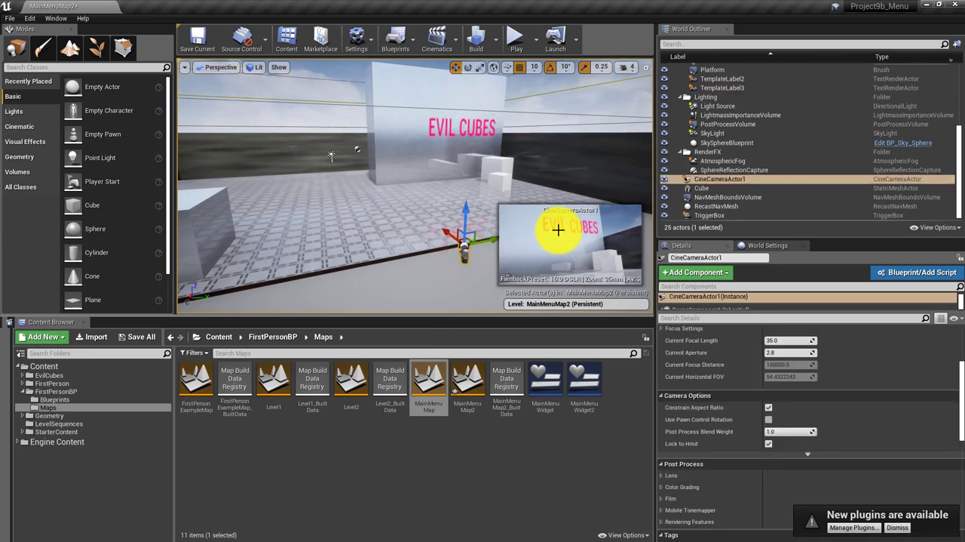
# Play MainMenuMap2 to check the EVIL CUBES title with the menu buttons, and reopen the map to end the session
pyautogui.click(514, 43)
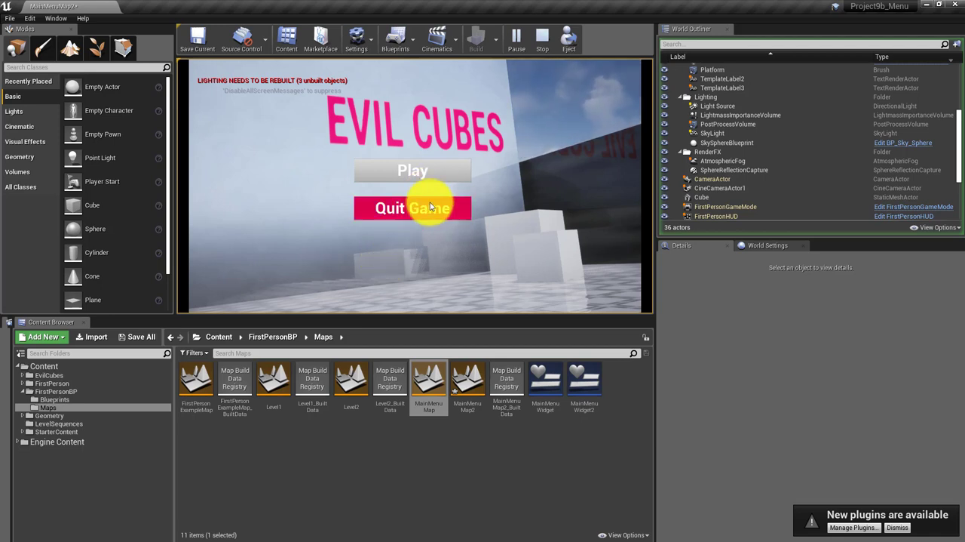
pyautogui.click(486, 475)
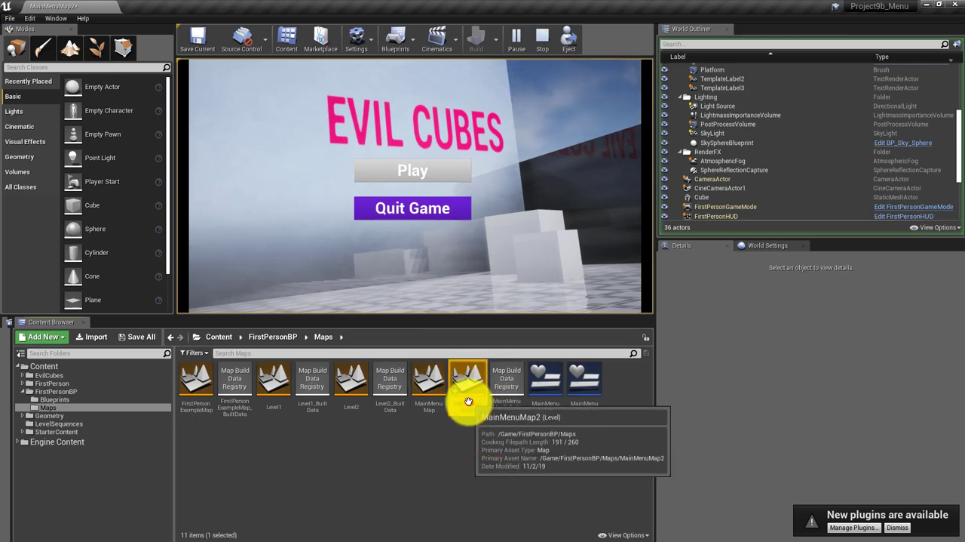
pyautogui.doubleClick(468, 401)
pyautogui.click(543, 370)
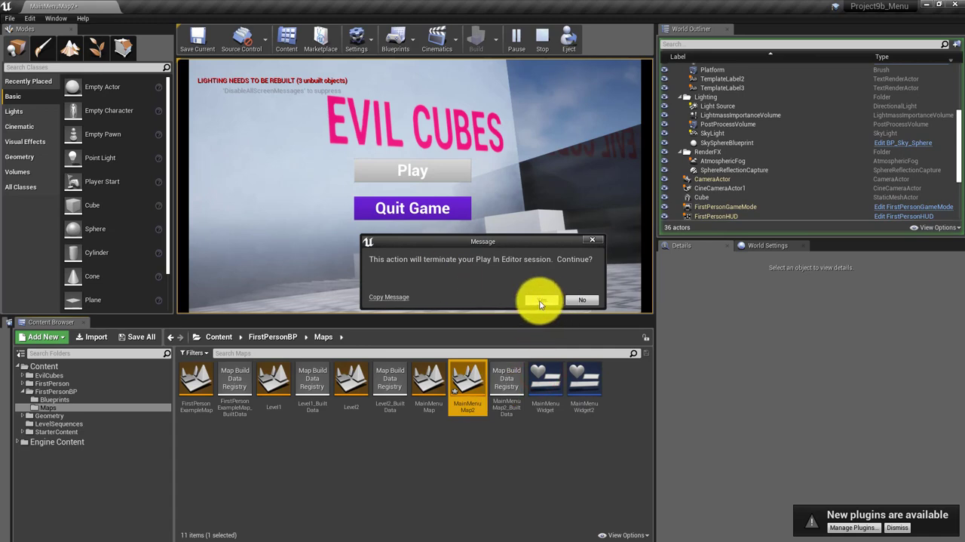
pyautogui.click(540, 301)
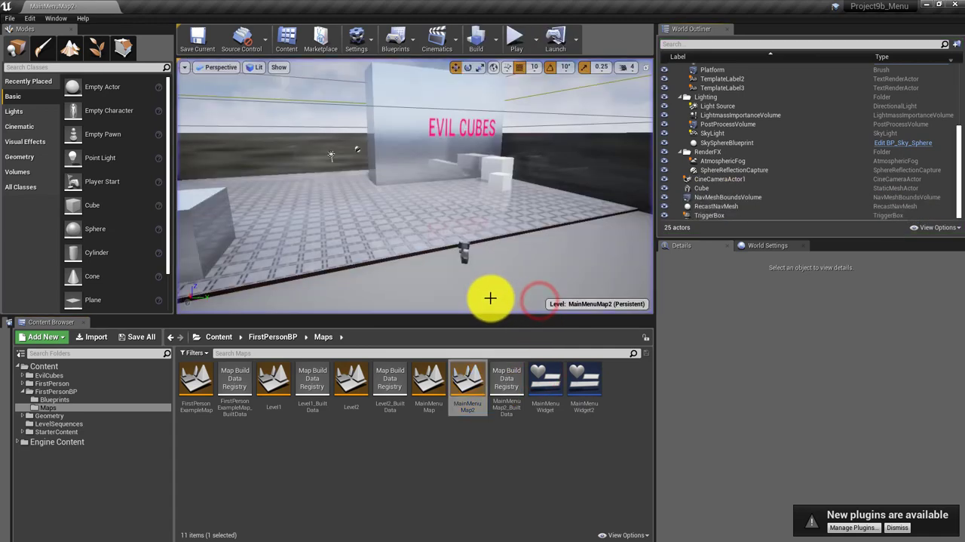
pyautogui.doubleClick(462, 387)
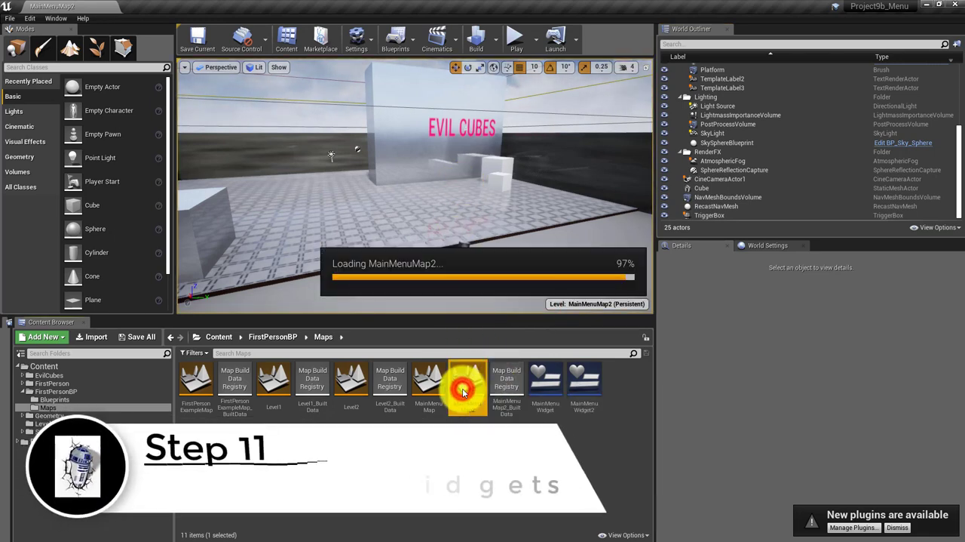
# In MainMenuMap2's Level Blueprint, set the Create Widget node's class to MainMenuWidget2, and compile and save the blueprint
pyautogui.click(411, 39)
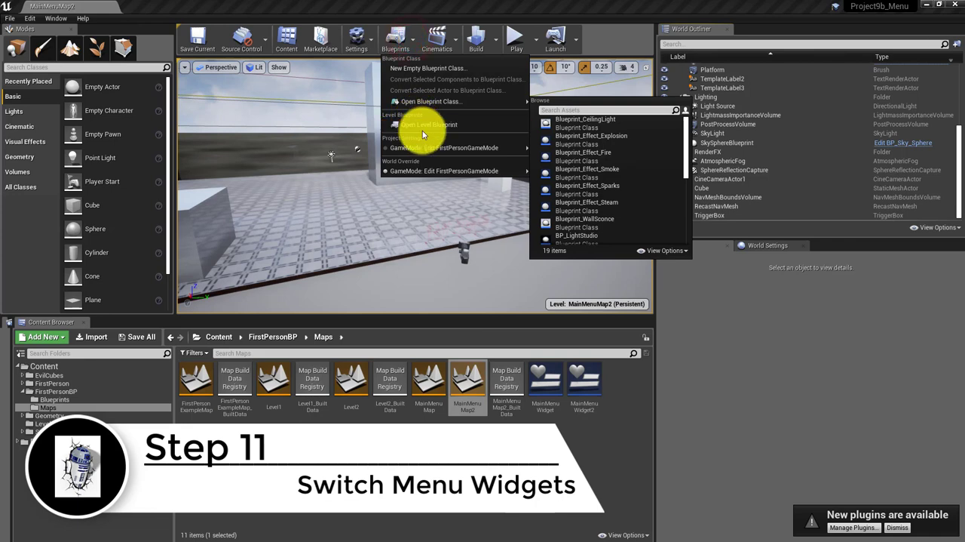
pyautogui.click(422, 131)
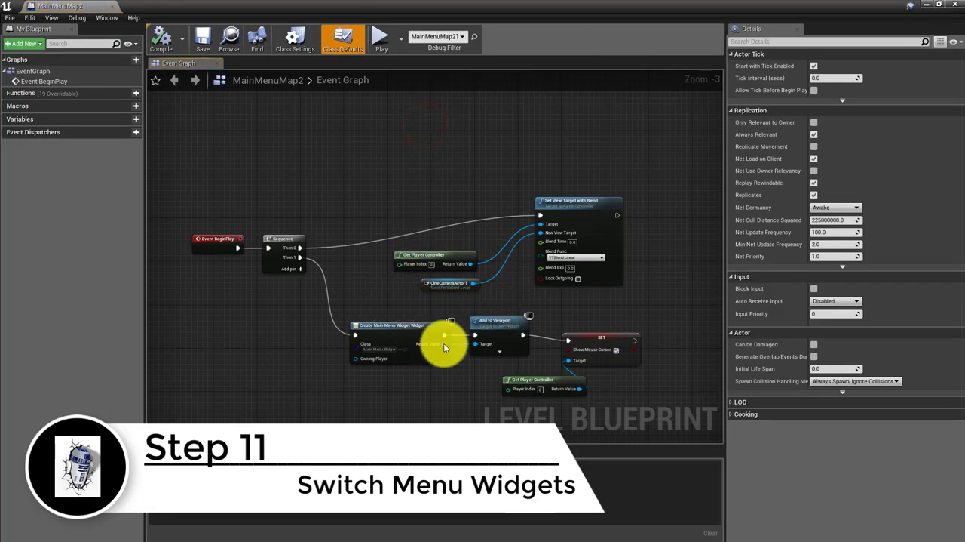
pyautogui.scroll(3, 396, 391)
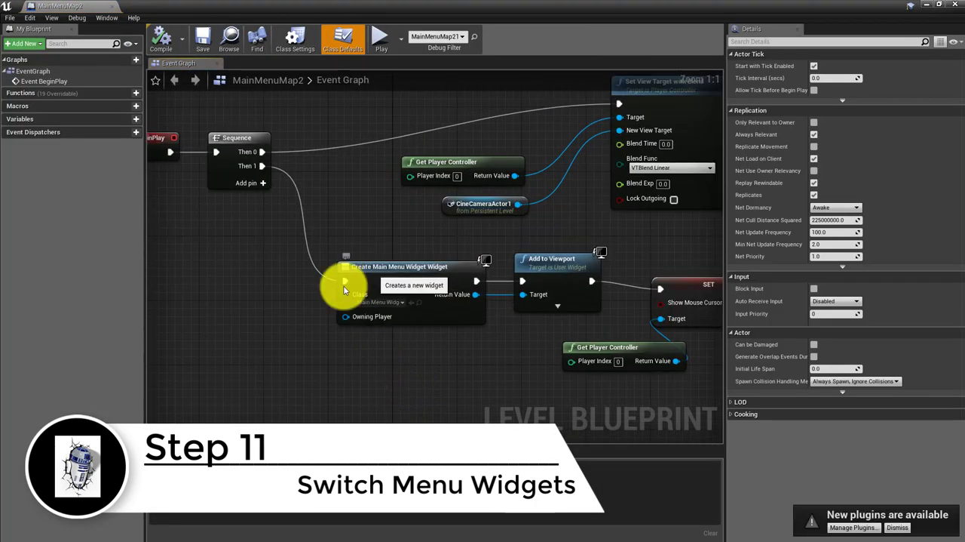
pyautogui.click(376, 302)
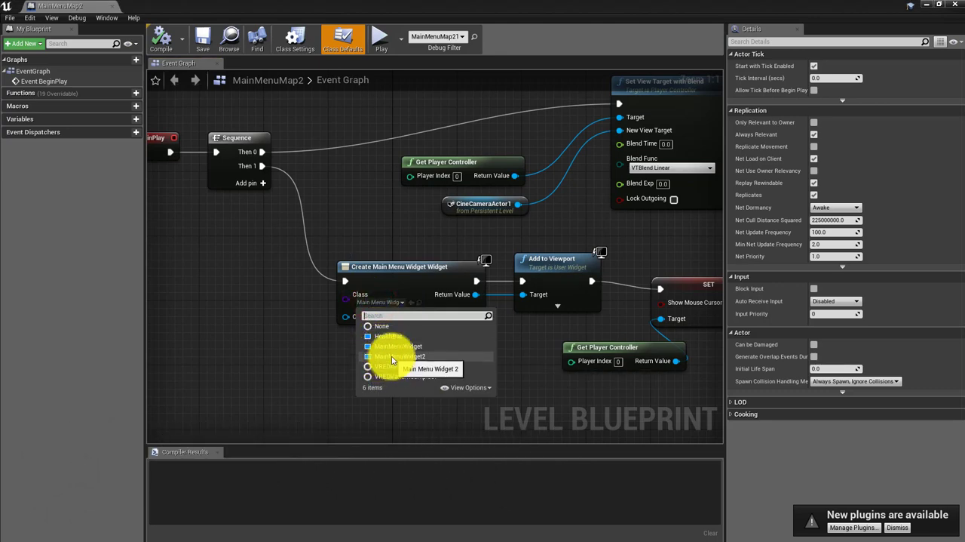
pyautogui.click(392, 357)
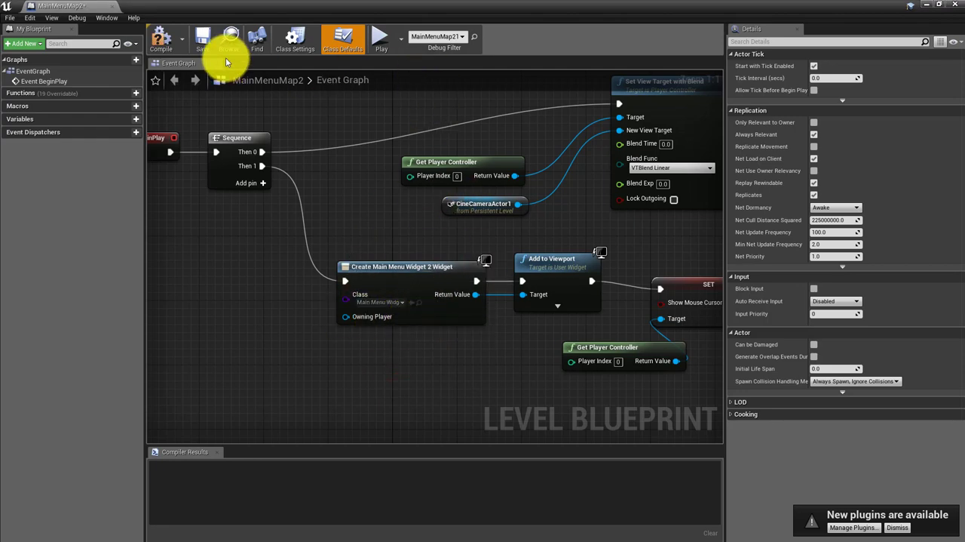
pyautogui.click(162, 38)
pyautogui.click(203, 38)
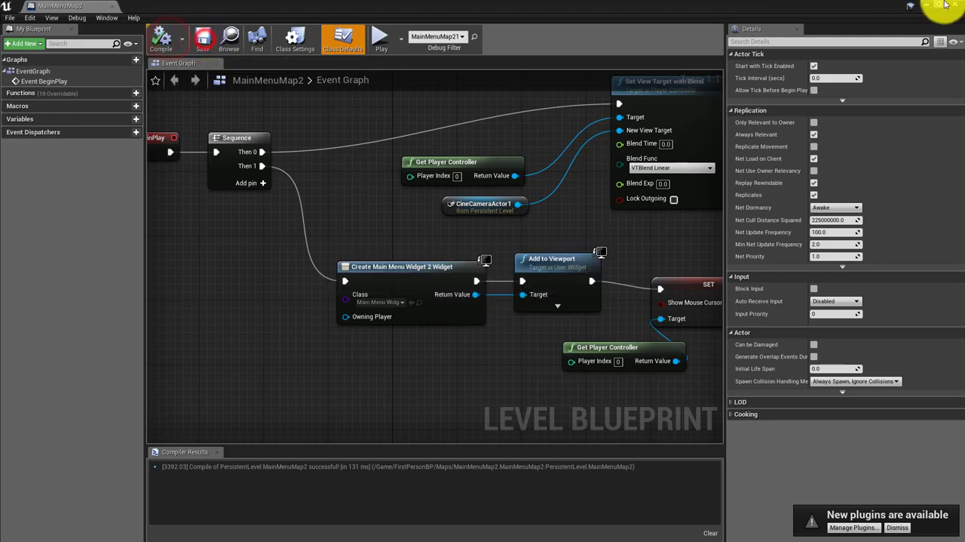
pyautogui.click(930, 5)
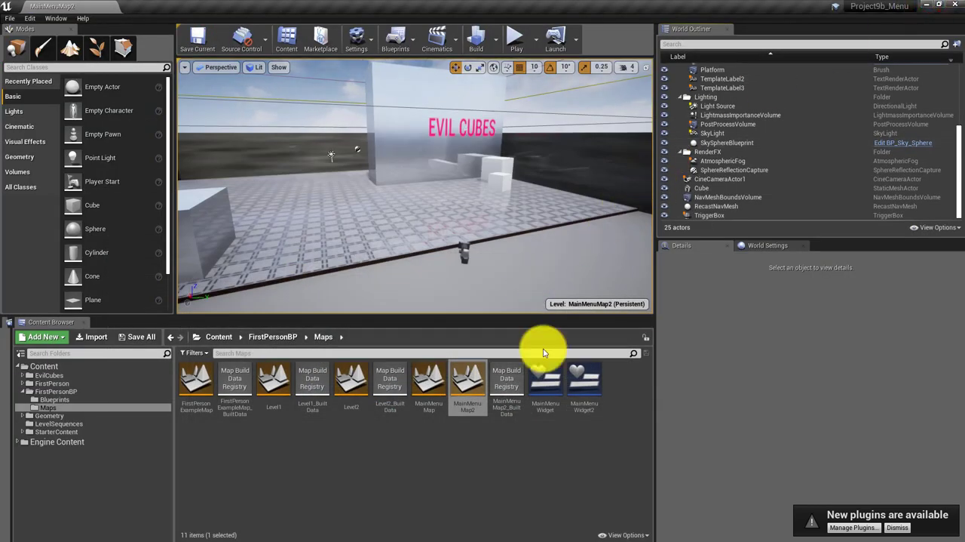
# In MainMenuWidget2, move the Play and Quit Game buttons together toward the canvas's left side, to about X -808, Y -136 and 24
pyautogui.doubleClick(584, 383)
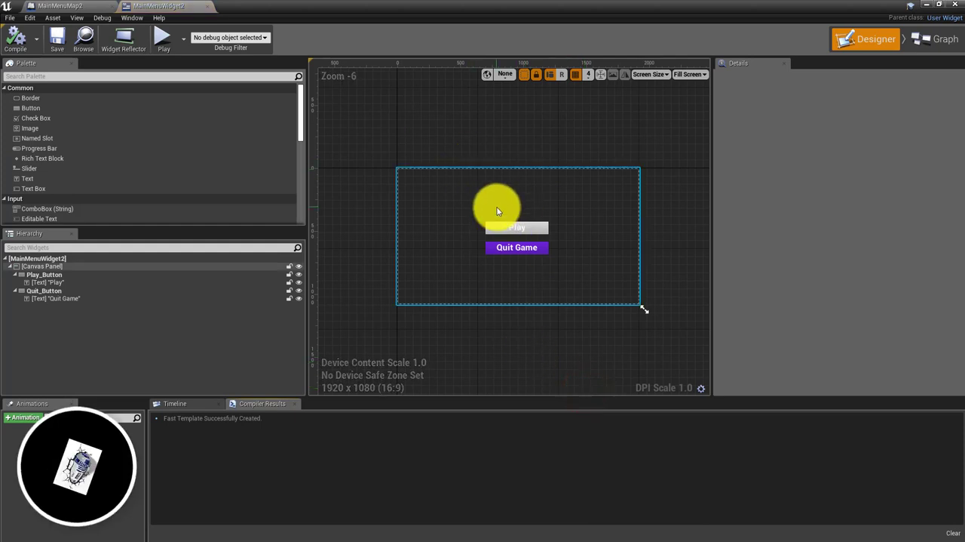
pyautogui.click(515, 232)
pyautogui.click(534, 228)
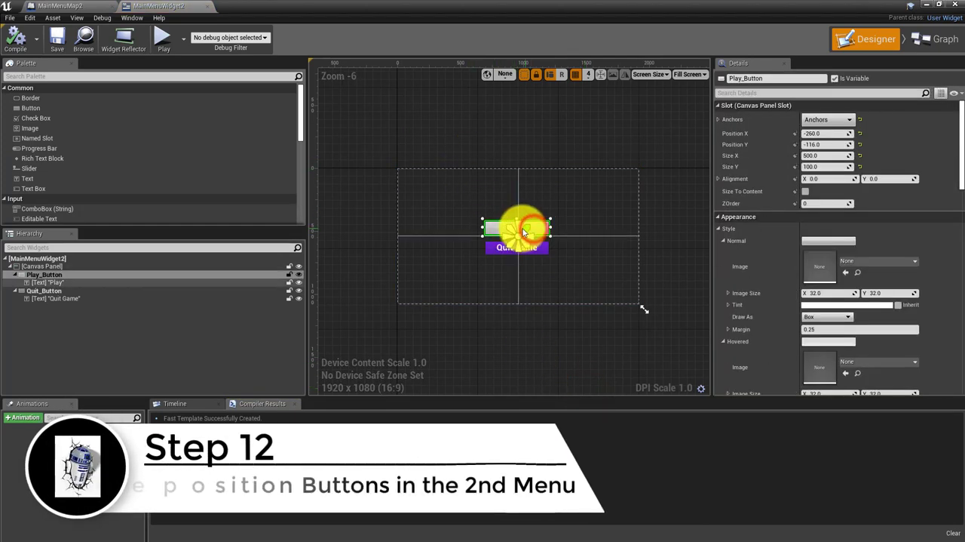
pyautogui.click(483, 200)
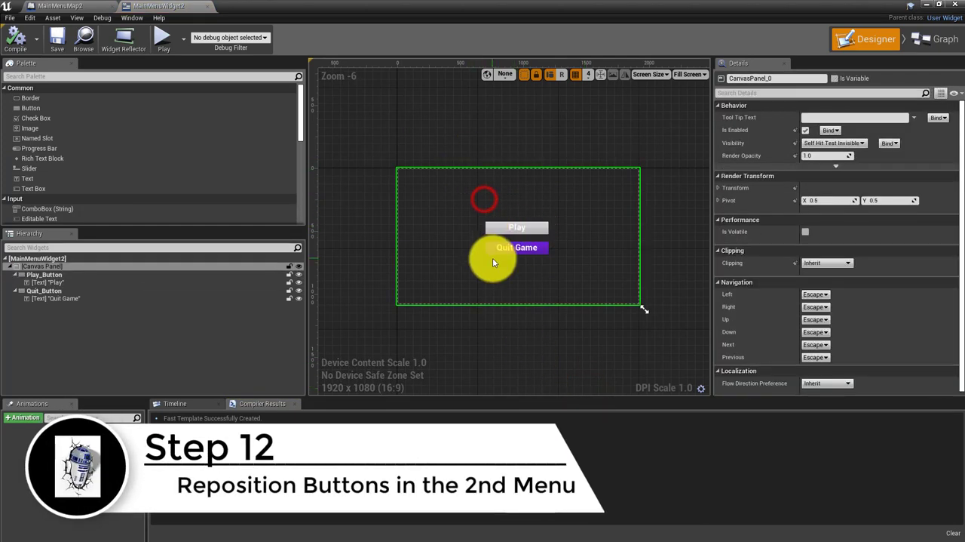
pyautogui.click(497, 246)
pyautogui.keyDown('ctrl'); pyautogui.click(495, 227); pyautogui.keyUp('ctrl')
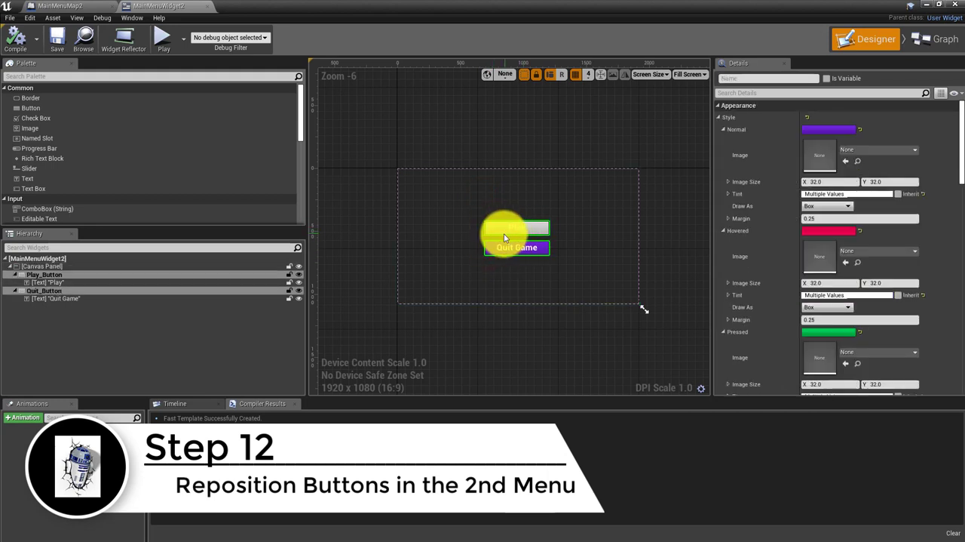
pyautogui.moveTo(499, 233); pyautogui.dragTo(427, 233)
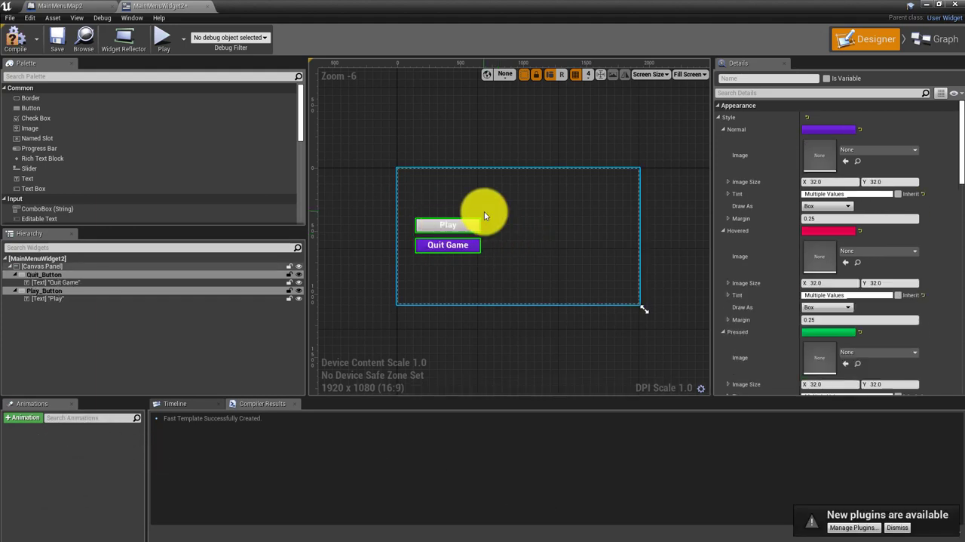
pyautogui.click(406, 127)
# Move the anchors of the Play and Quit Game buttons to the middle of the canvas's left edge
pyautogui.click(419, 224)
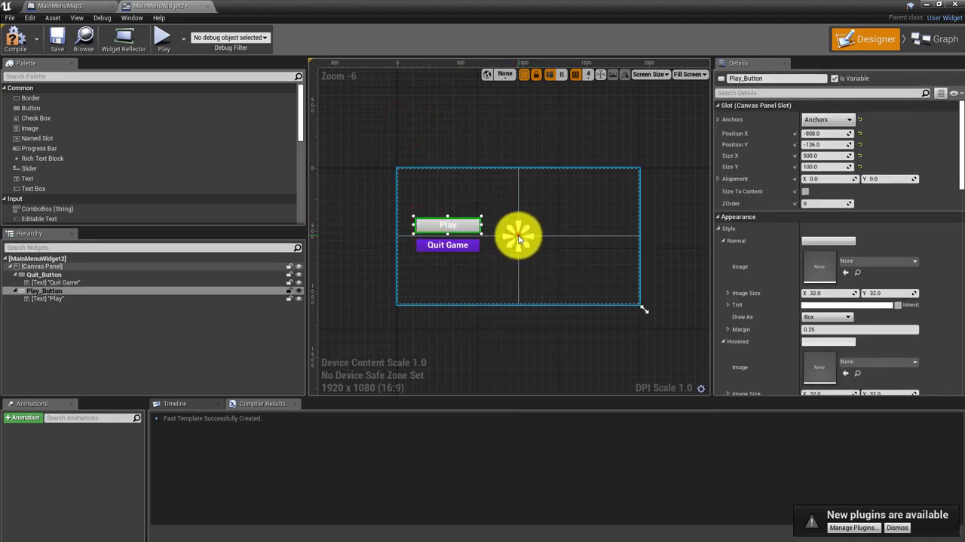
pyautogui.moveTo(519, 238); pyautogui.dragTo(393, 237)
pyautogui.click(438, 244)
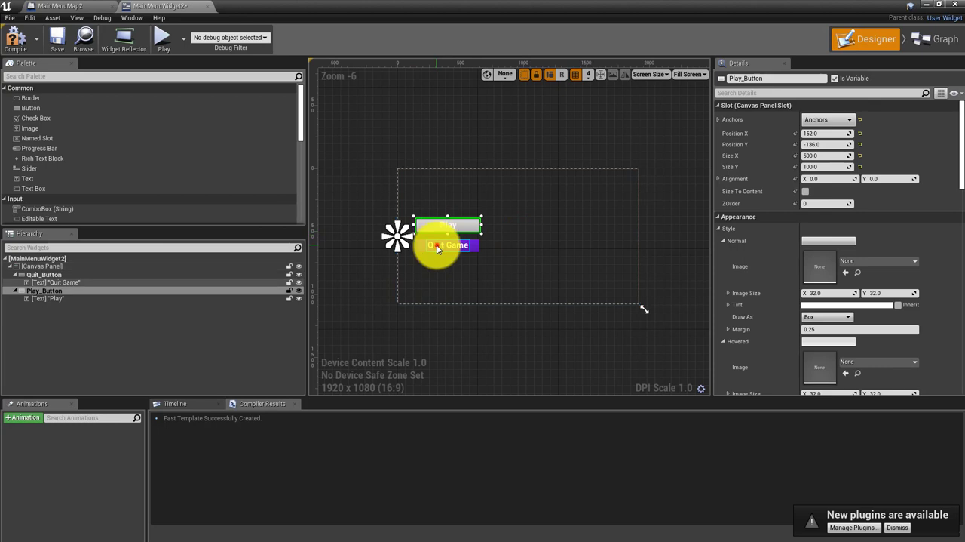
pyautogui.click(418, 249)
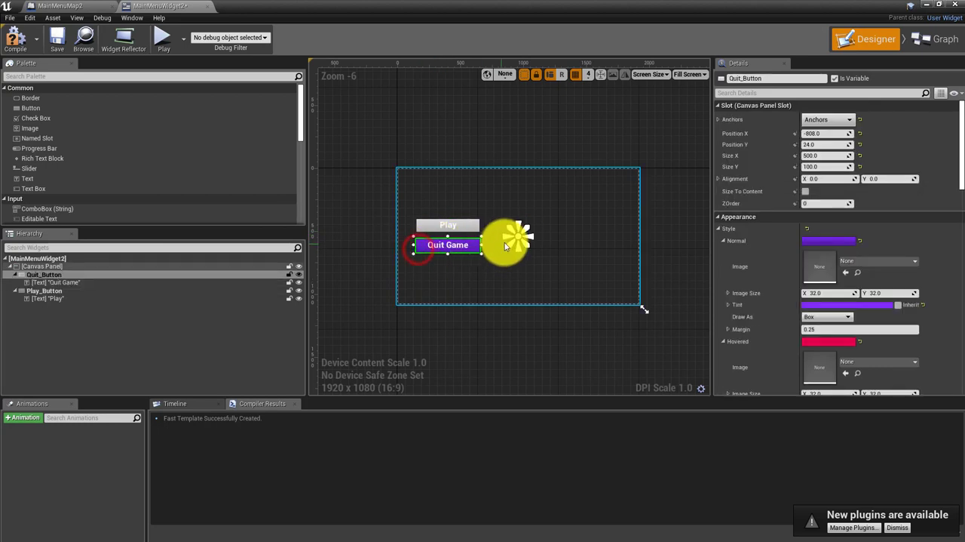
pyautogui.moveTo(513, 240); pyautogui.dragTo(396, 237)
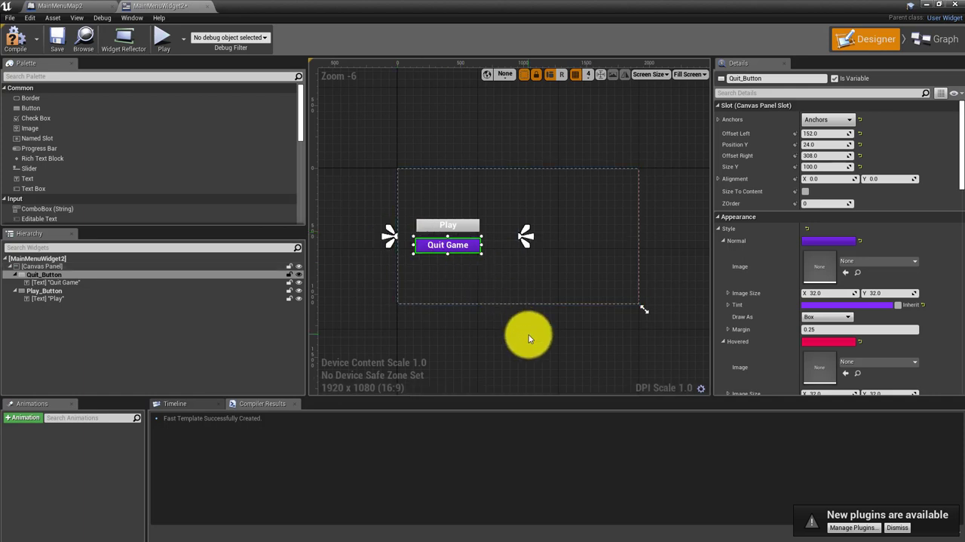
pyautogui.hotkey('ctrl', 'z')
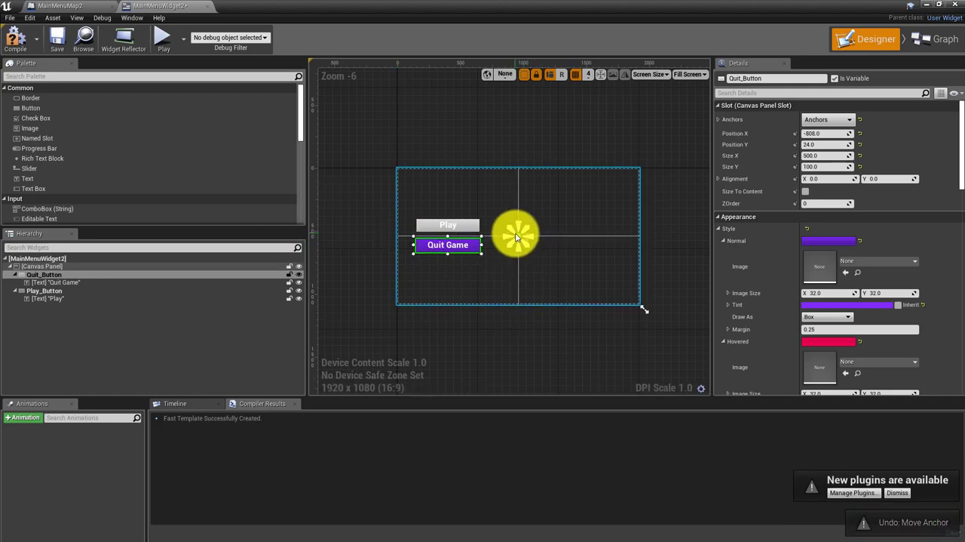
pyautogui.moveTo(518, 238); pyautogui.dragTo(397, 233)
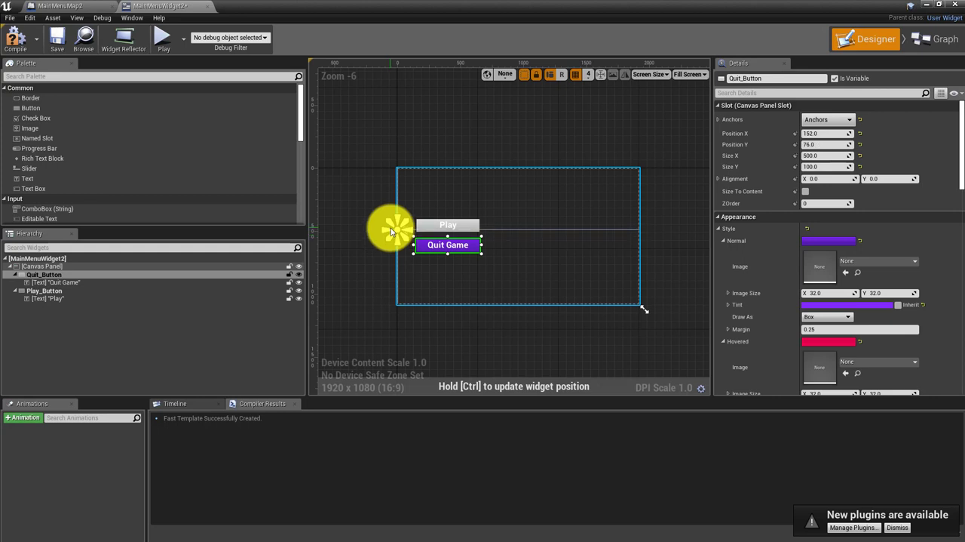
pyautogui.moveTo(391, 231); pyautogui.dragTo(388, 234)
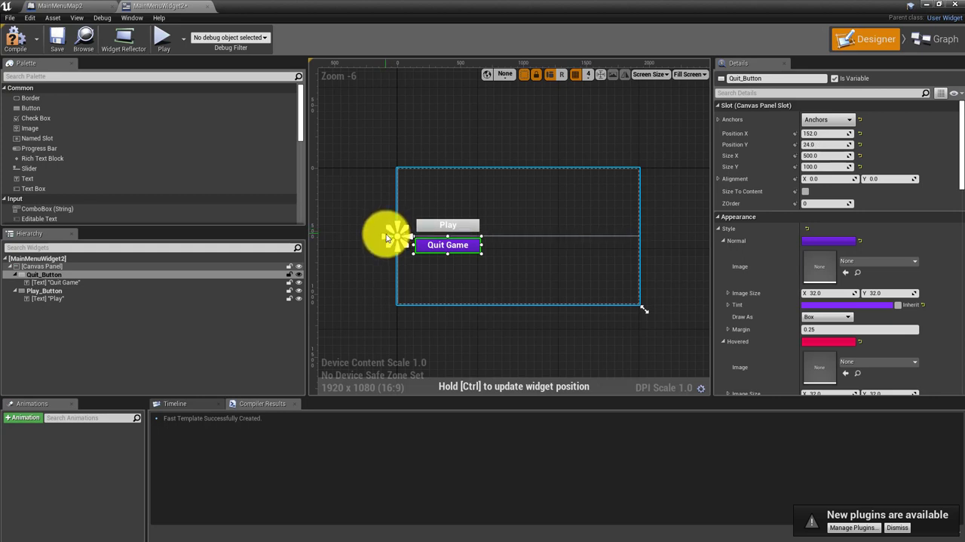
pyautogui.moveTo(384, 238); pyautogui.dragTo(391, 234)
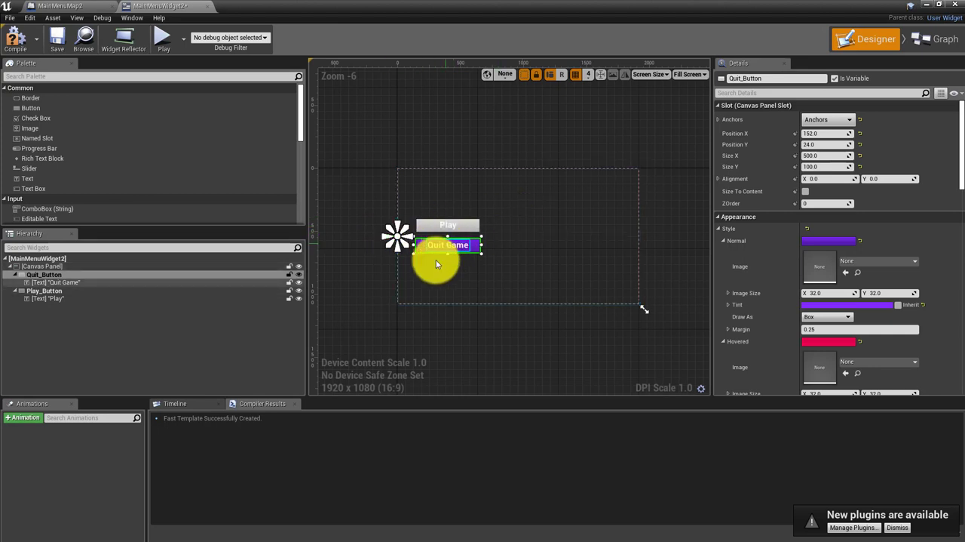
# Compile and save MainMenuWidget2, and play MainMenuMap2 to check where the buttons sit beside the title
pyautogui.click(15, 38)
pyautogui.click(56, 39)
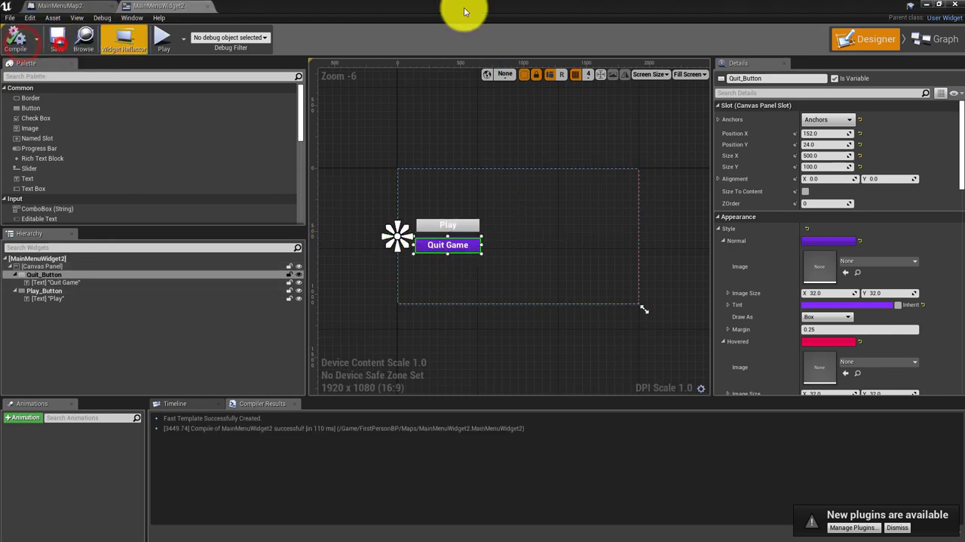
pyautogui.click(959, 6)
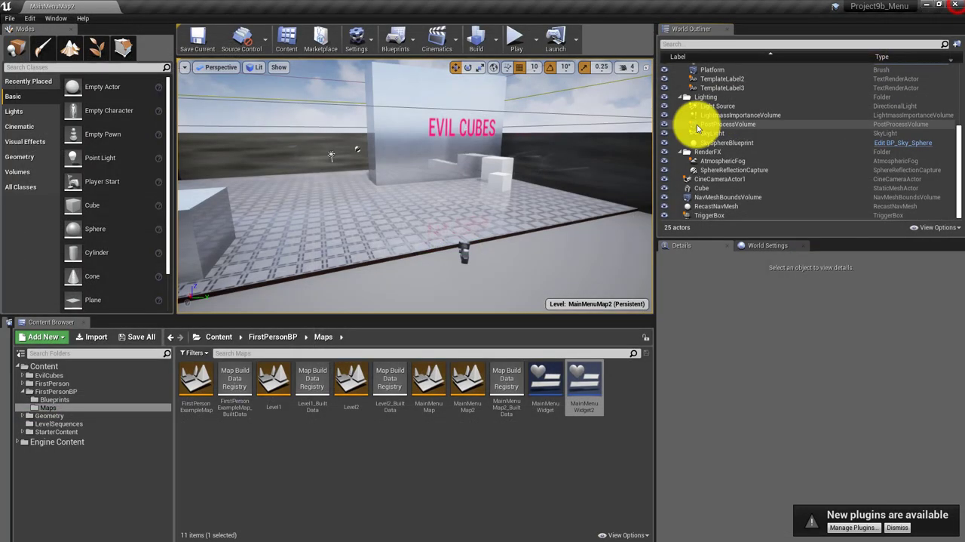
pyautogui.click(516, 40)
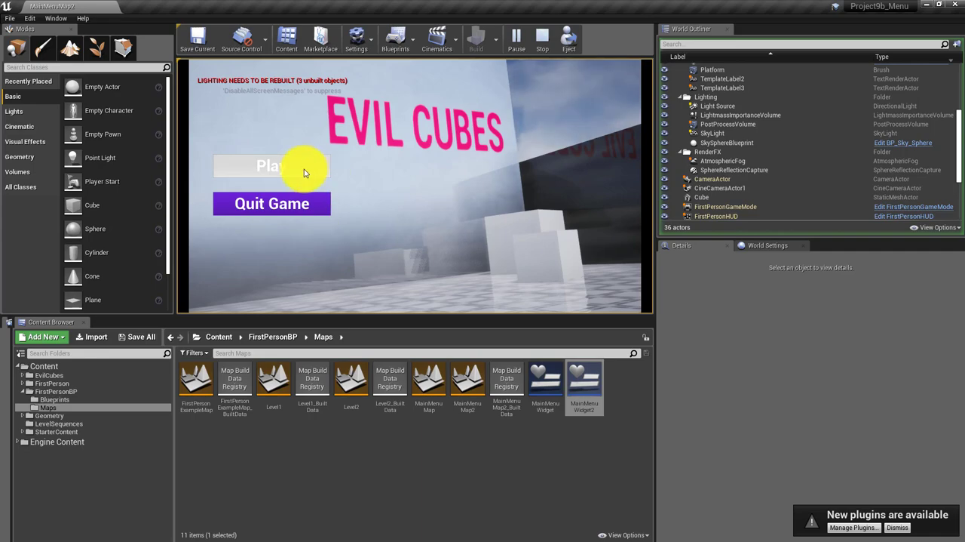
# Stop the running game and move MainMenuWidget2's Play and Quit Game buttons together slightly lower on the canvas, compiling and saving the widget
pyautogui.doubleClick(582, 386)
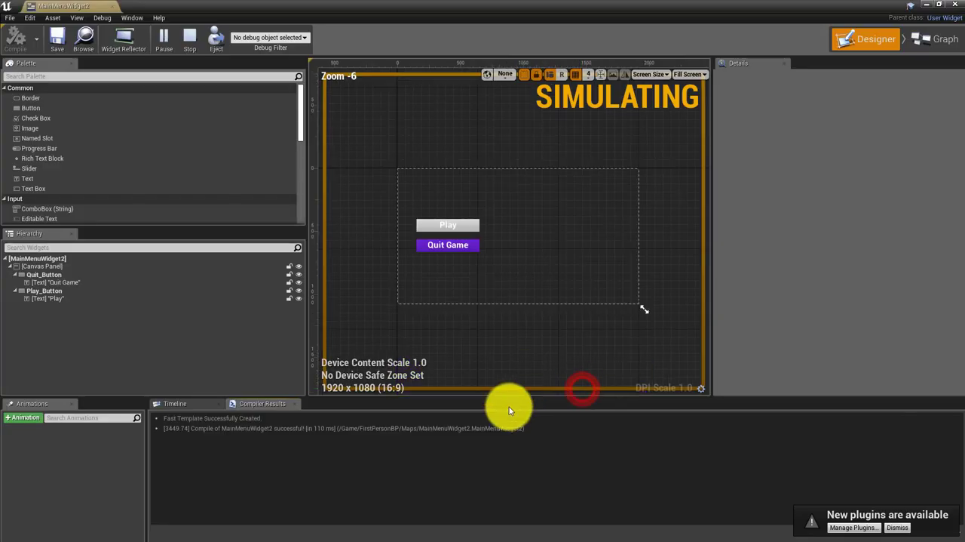
pyautogui.click(444, 201)
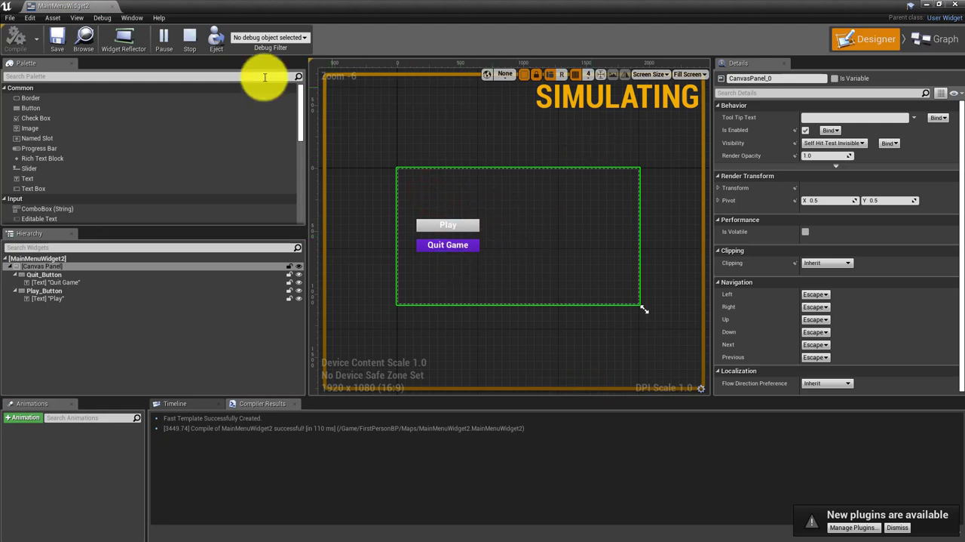
pyautogui.click(194, 39)
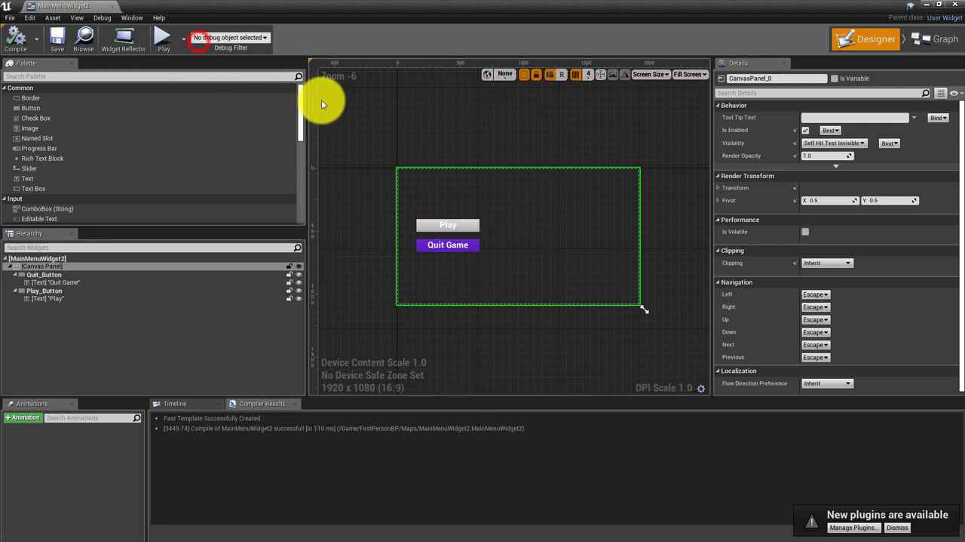
pyautogui.click(501, 203)
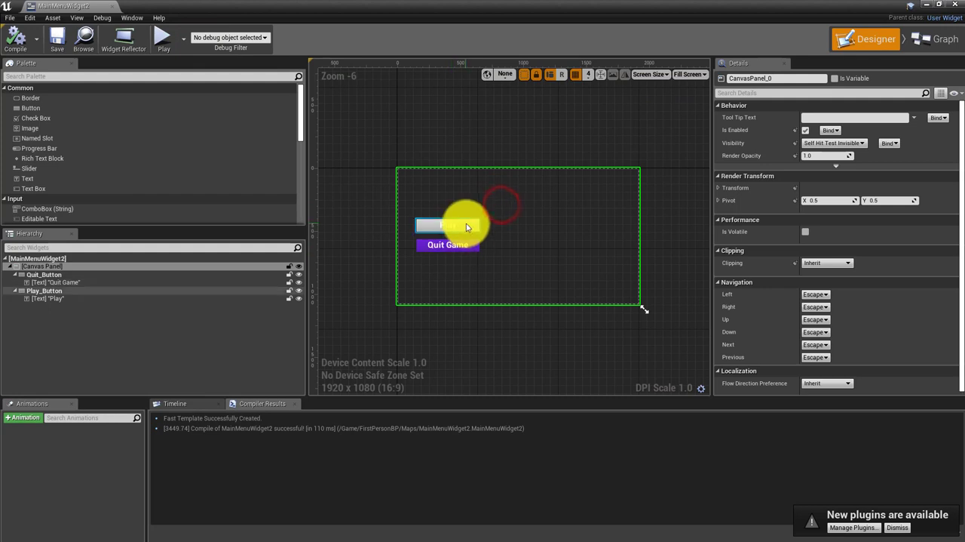
pyautogui.click(479, 234)
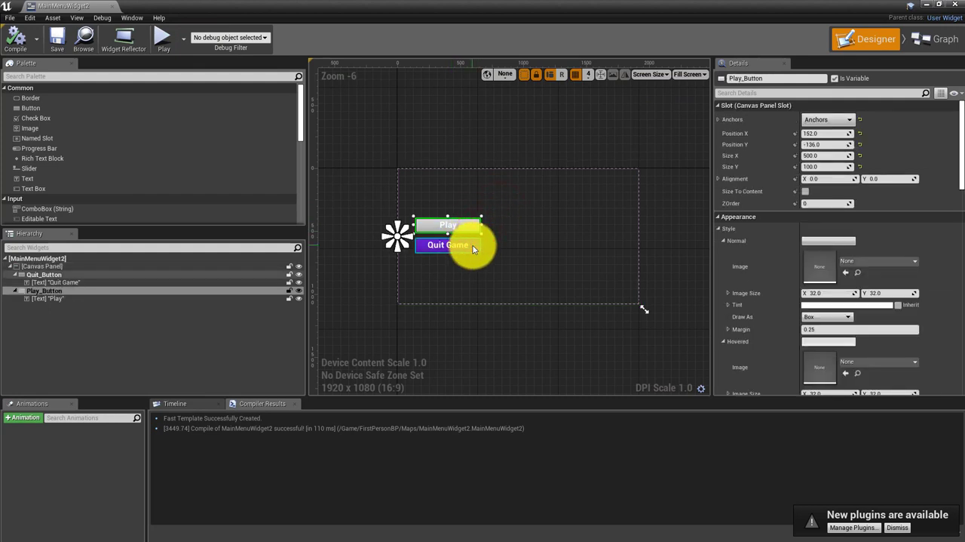
pyautogui.keyDown('ctrl'); pyautogui.click(474, 249); pyautogui.keyUp('ctrl')
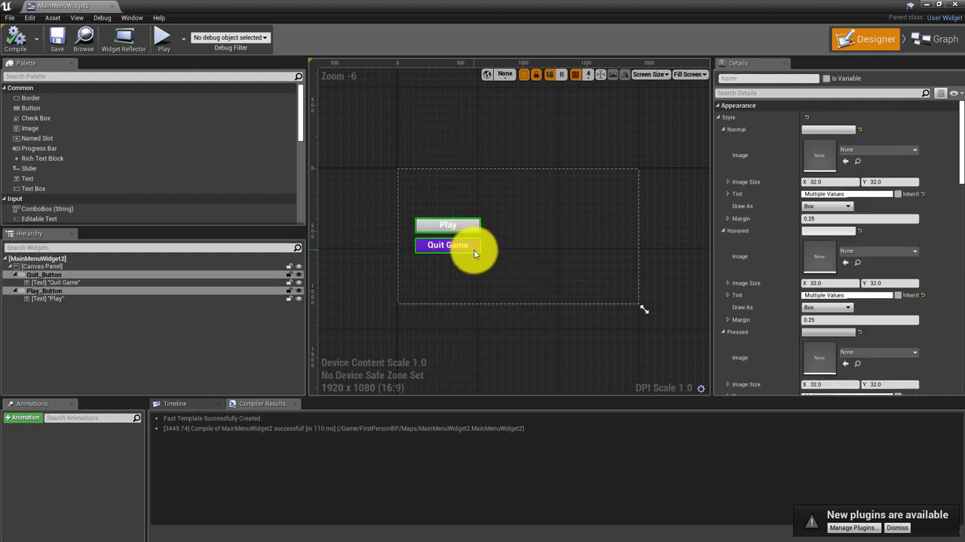
pyautogui.moveTo(473, 249); pyautogui.dragTo(472, 264)
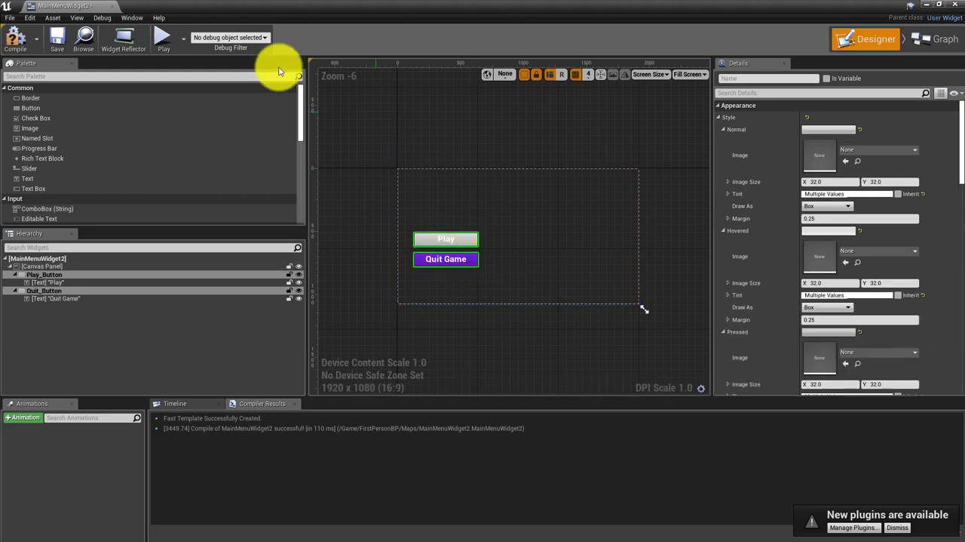
pyautogui.click(15, 46)
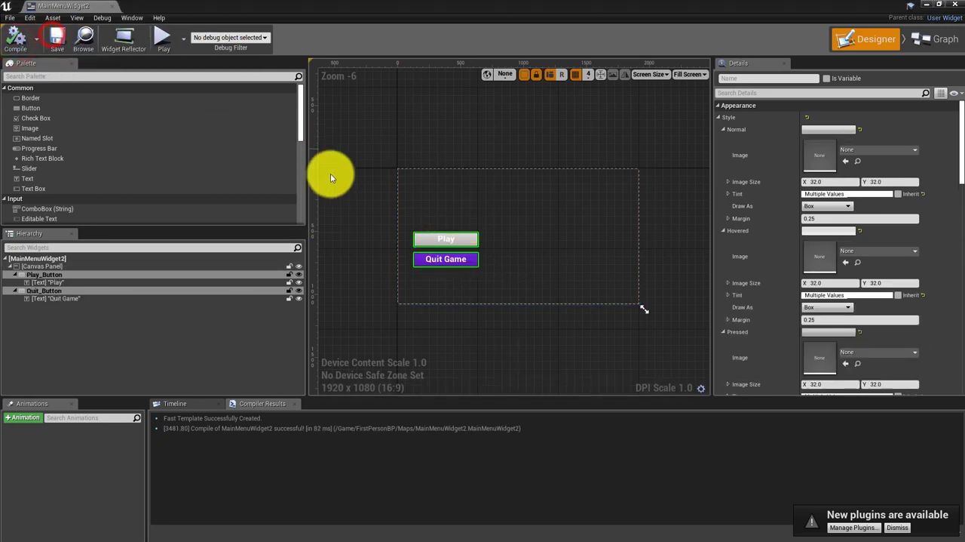
# Move the Play and Quit Game buttons together slightly to the right on the canvas, compile and save MainMenuWidget2, and close its editor
pyautogui.click(444, 205)
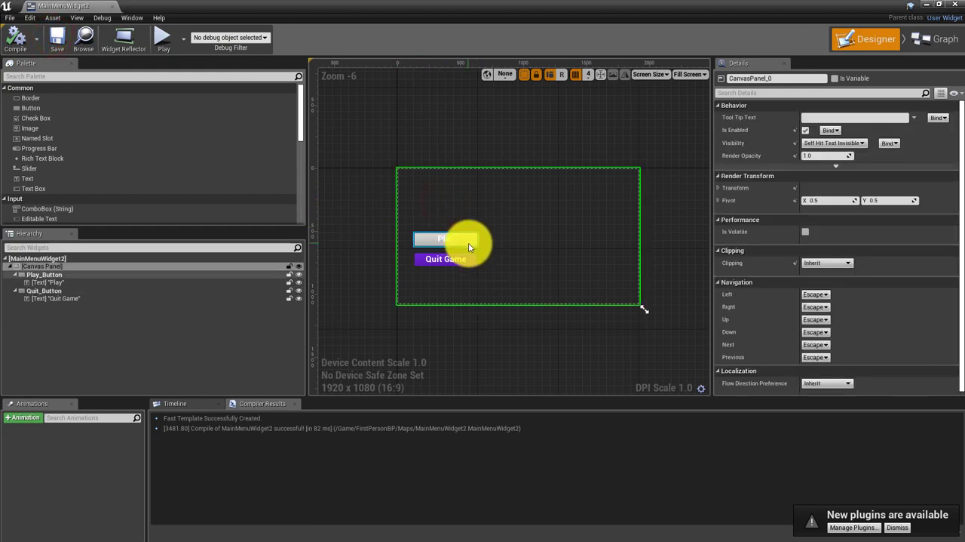
pyautogui.click(468, 242)
pyautogui.keyDown('ctrl'); pyautogui.click(469, 263); pyautogui.keyUp('ctrl')
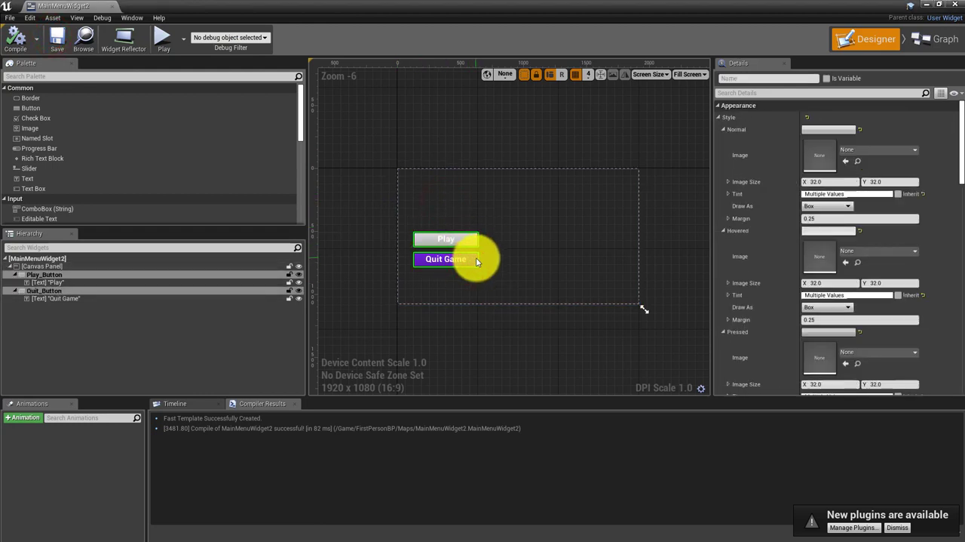
pyautogui.moveTo(479, 259); pyautogui.dragTo(495, 261)
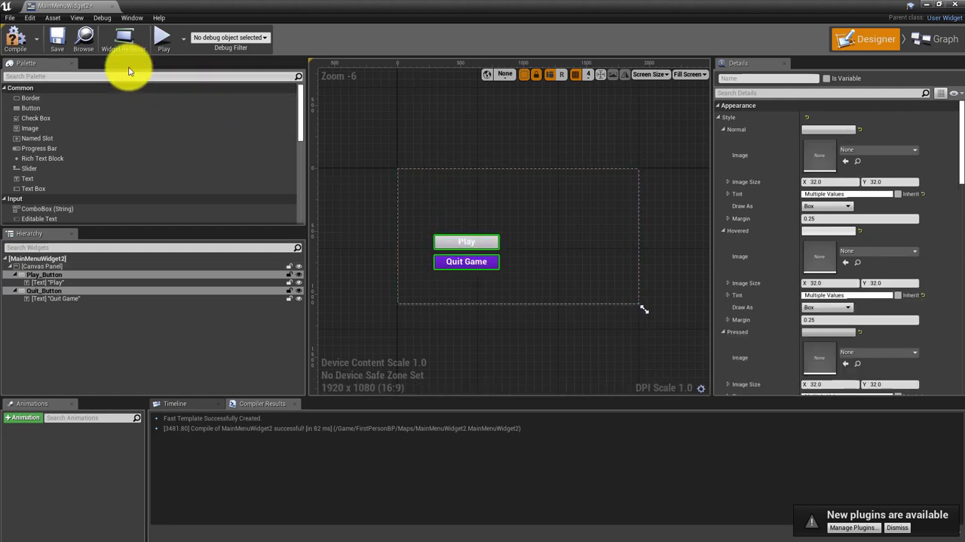
pyautogui.click(26, 43)
pyautogui.click(58, 37)
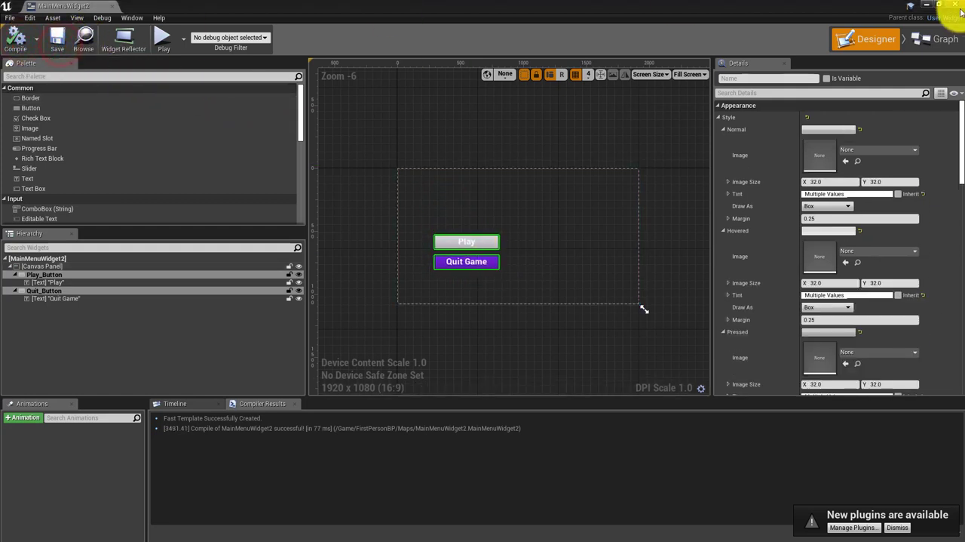
pyautogui.click(957, 5)
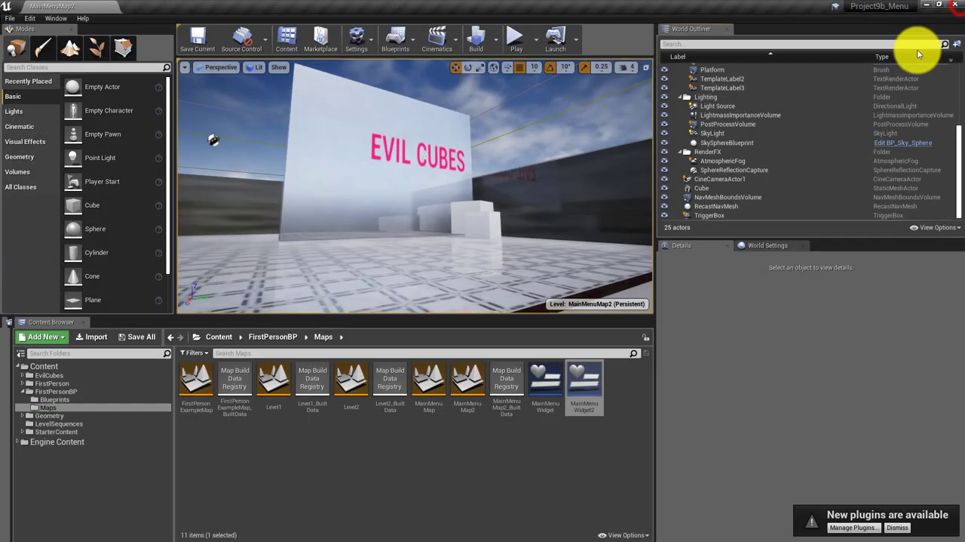
# Play MainMenuMap2 to check where the shifted buttons sit below the EVIL CUBES title, and stop the game
pyautogui.click(519, 38)
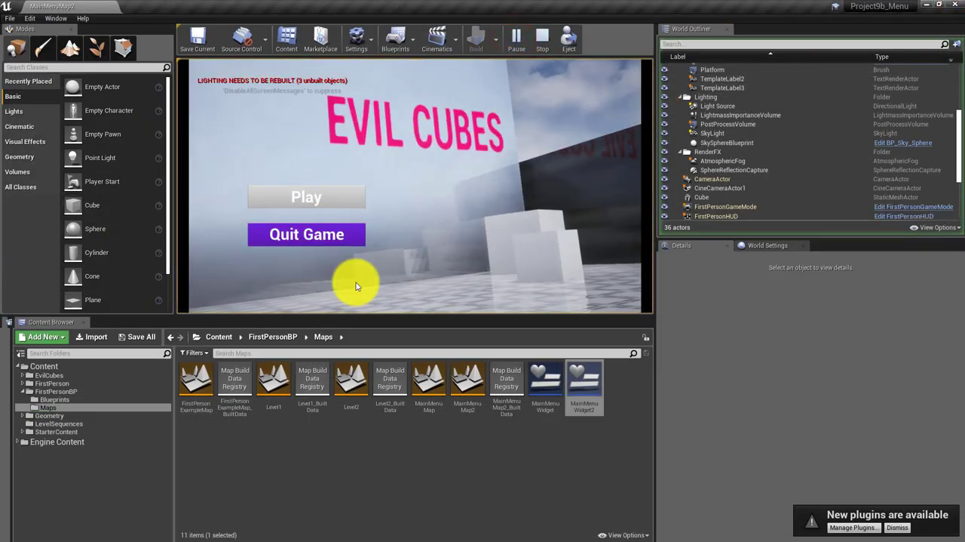
pyautogui.click(436, 225)
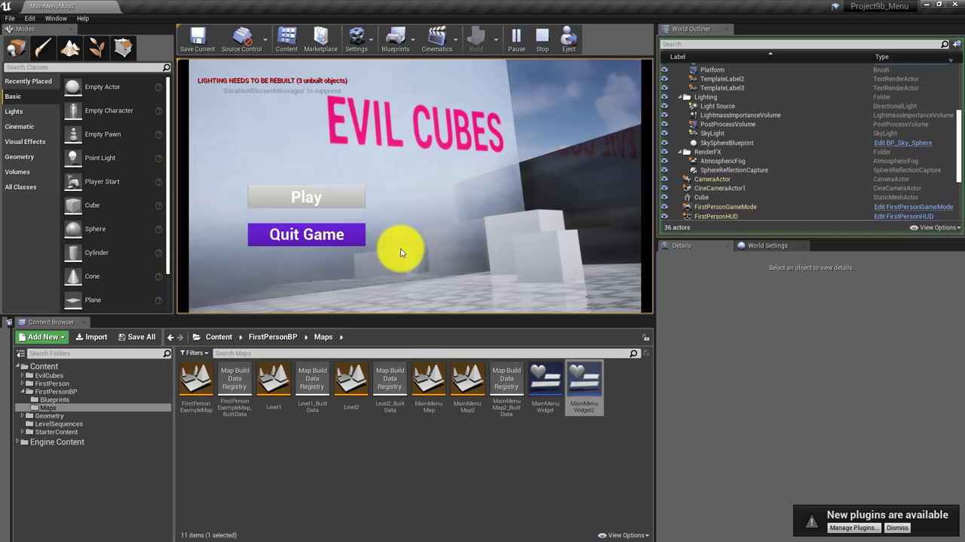
pyautogui.click(541, 44)
# Select the FirstPersonCharacter and move it onto the tiled floor, into the menu camera's view
pyautogui.moveTo(387, 224); pyautogui.dragTo(453, 220)
pyautogui.click(274, 170)
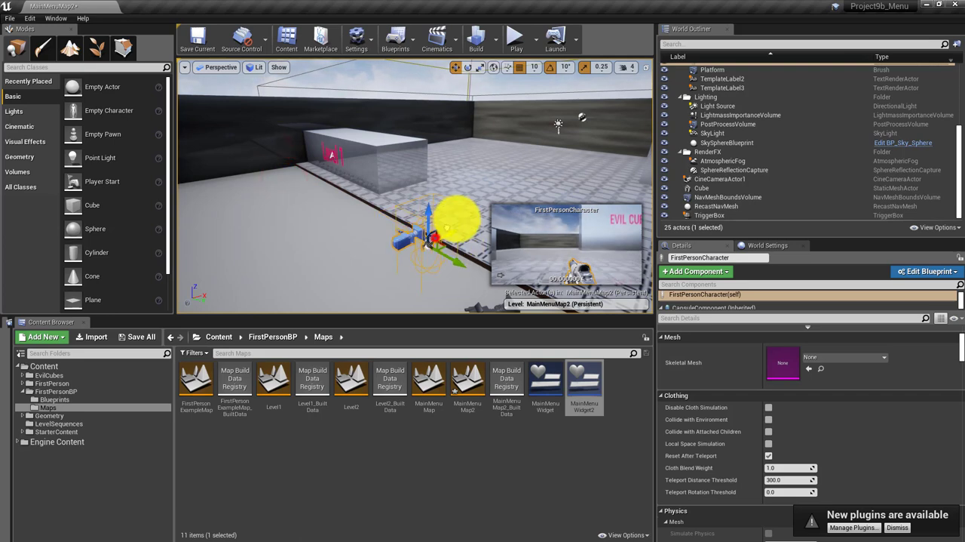
pyautogui.moveTo(517, 176); pyautogui.dragTo(653, 222)
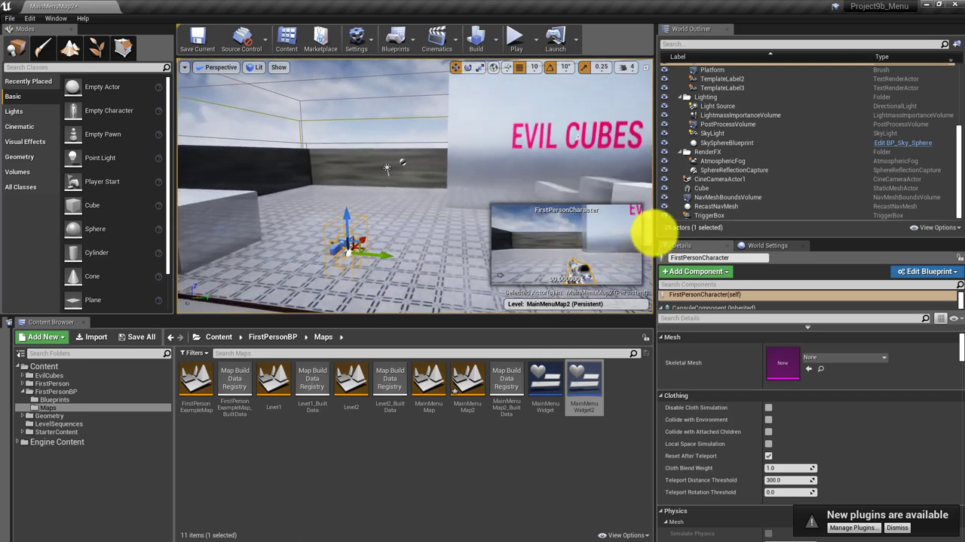
# Play the map, fire the weapon repeatedly while moving through the menu view, start Level 1 with the menu's Play button, and stop the game
pyautogui.click(520, 41)
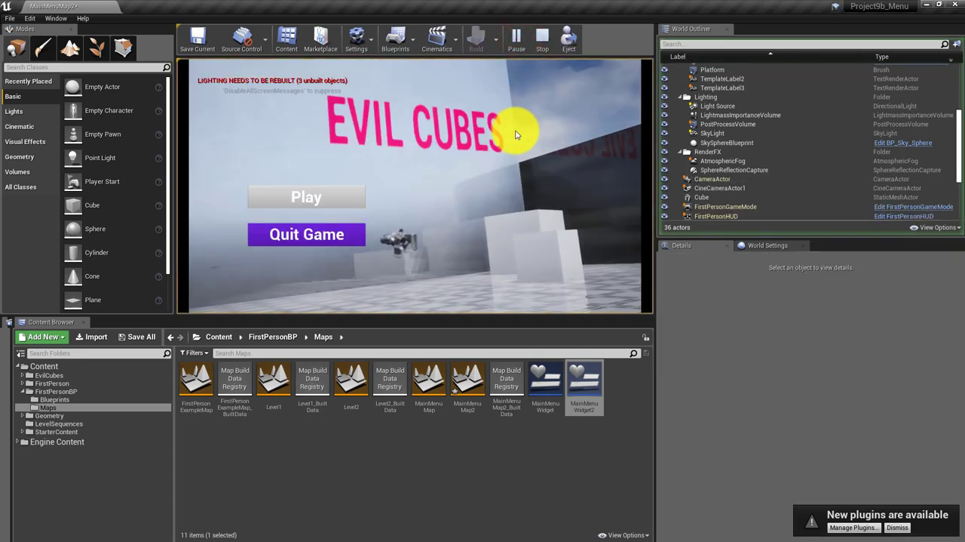
pyautogui.click(469, 255)
pyautogui.click(469, 256)
pyautogui.click(469, 256)
pyautogui.click(469, 255)
pyautogui.click(470, 256)
pyautogui.click(469, 256)
pyautogui.click(469, 257)
pyautogui.click(469, 257)
pyautogui.click(470, 257)
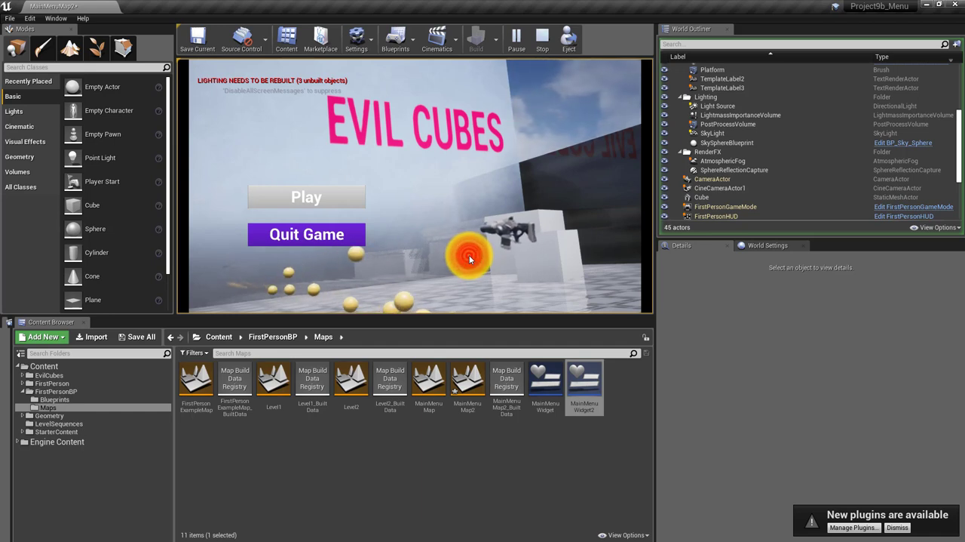
pyautogui.click(469, 257)
pyautogui.click(469, 256)
pyautogui.click(506, 228)
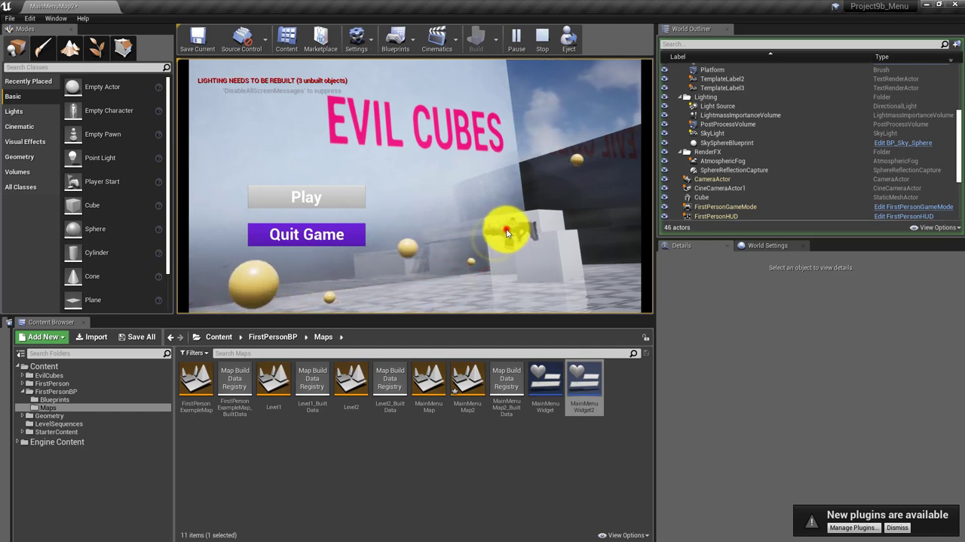
pyautogui.click(518, 221)
pyautogui.click(504, 225)
pyautogui.click(464, 234)
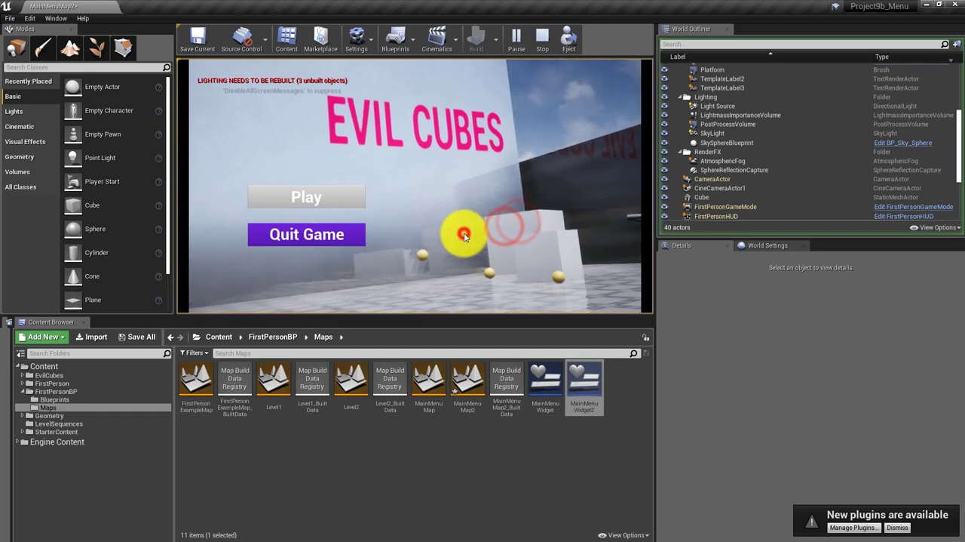
pyautogui.click(462, 233)
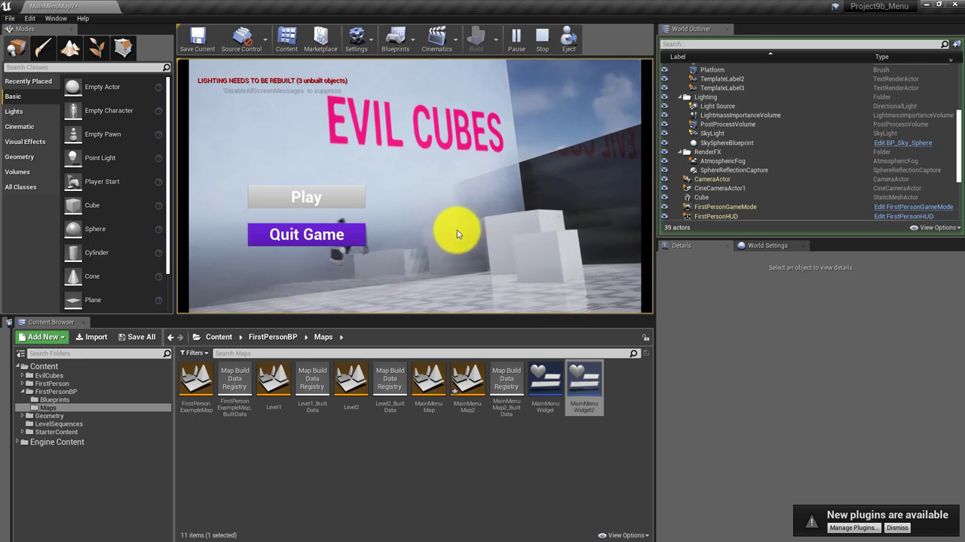
pyautogui.click(457, 228)
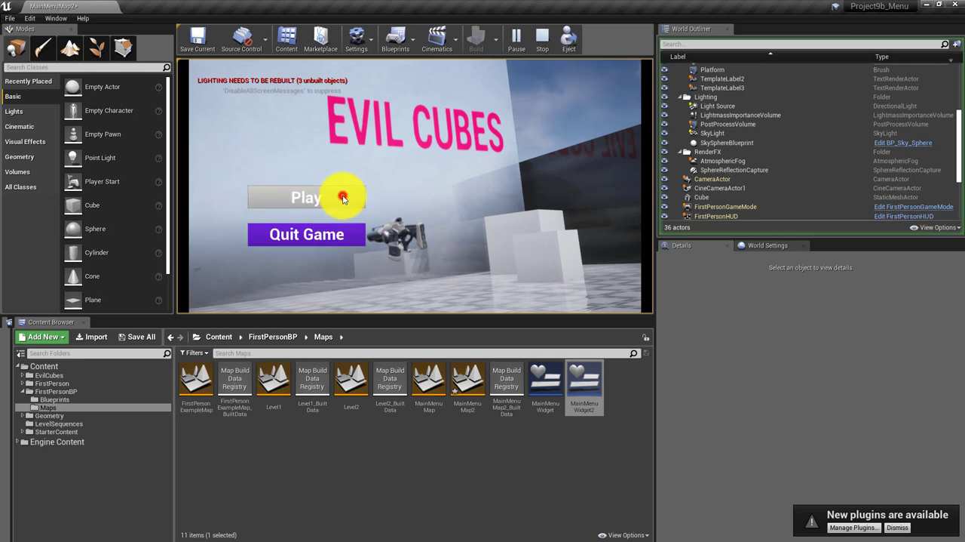
pyautogui.click(343, 198)
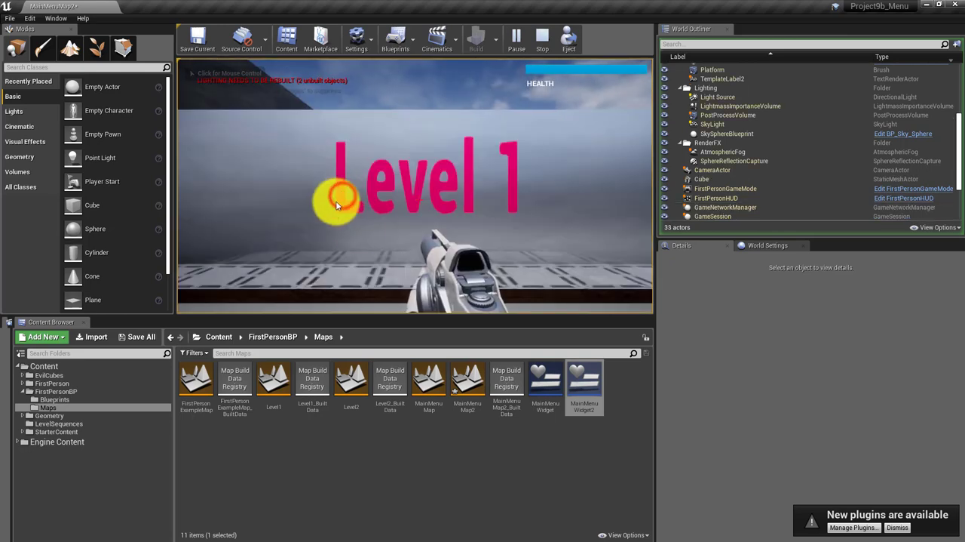
pyautogui.click(535, 37)
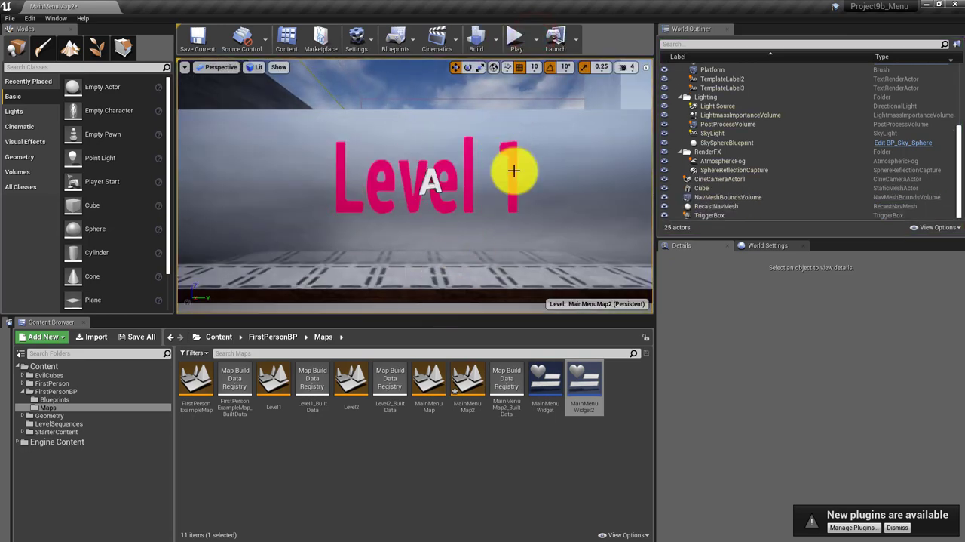
# Play MainMenuMap2 once more to look at the menu view, and end the simulation
pyautogui.click(517, 39)
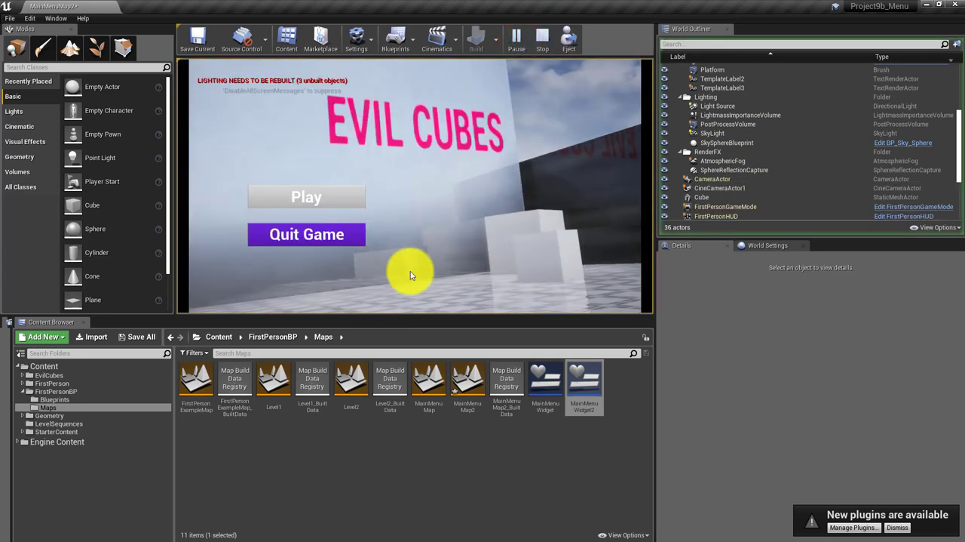
pyautogui.click(422, 248)
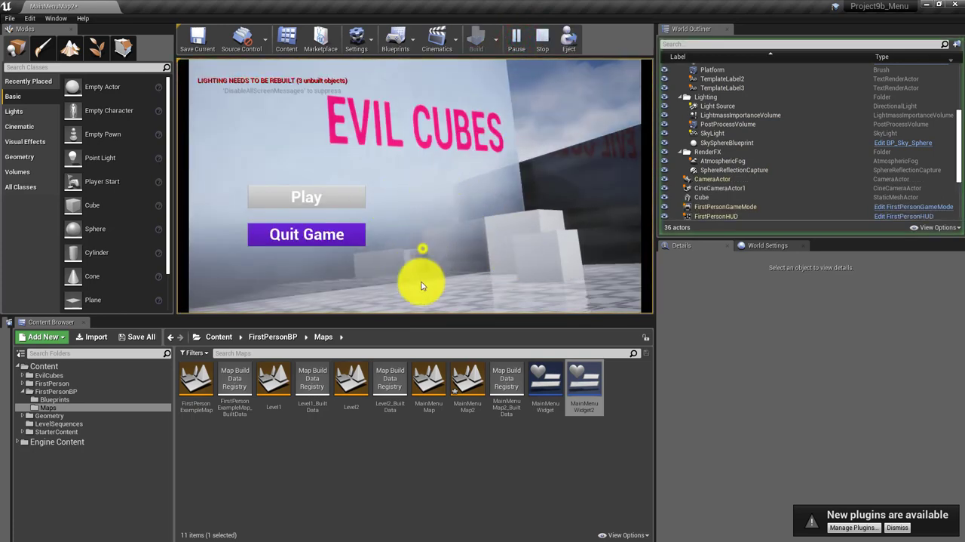
pyautogui.click(549, 39)
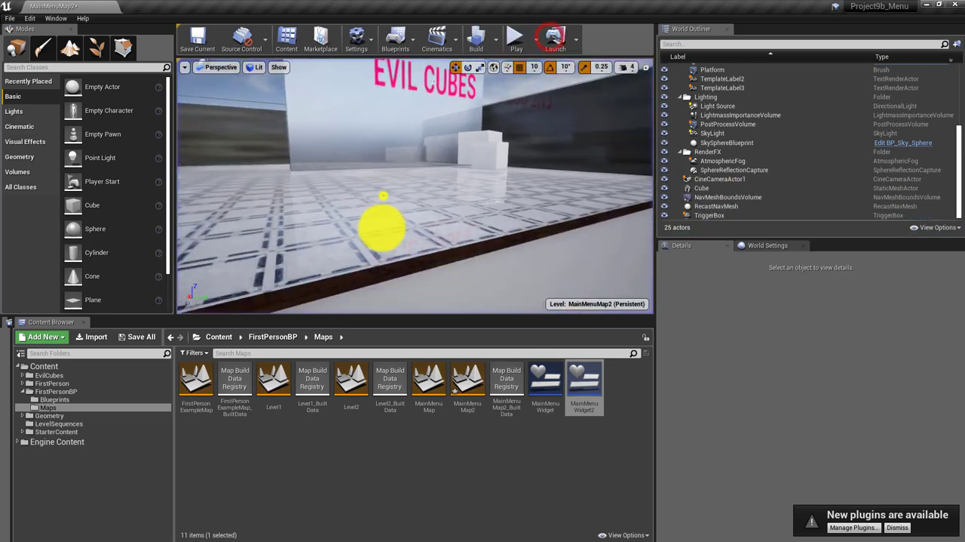
# Move the FirstPersonCharacter to the corner of the plain floor area, beside the dark wall and the Level 1 block
pyautogui.moveTo(383, 224); pyautogui.dragTo(519, 205, button='right')
pyautogui.moveTo(586, 197); pyautogui.dragTo(555, 157, button='right')
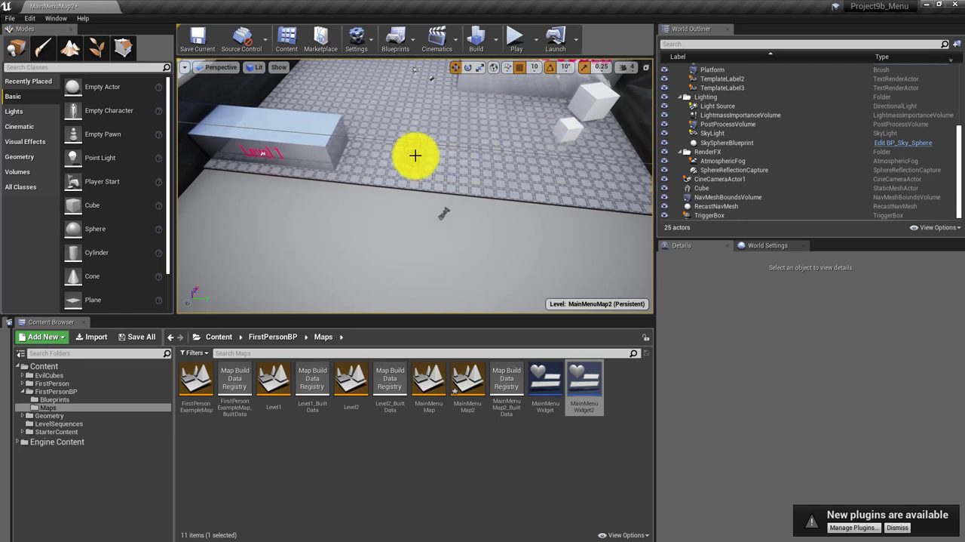
pyautogui.moveTo(415, 156)
pyautogui.mouseDown(button='right')
pyautogui.moveTo(393, 181)
pyautogui.moveTo(431, 146)
pyautogui.mouseUp(button='right')
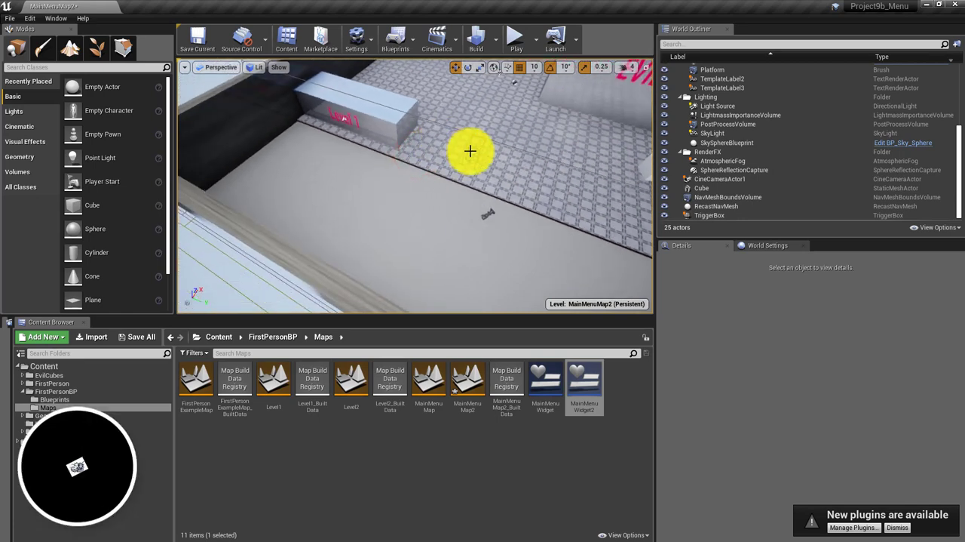
pyautogui.click(470, 151)
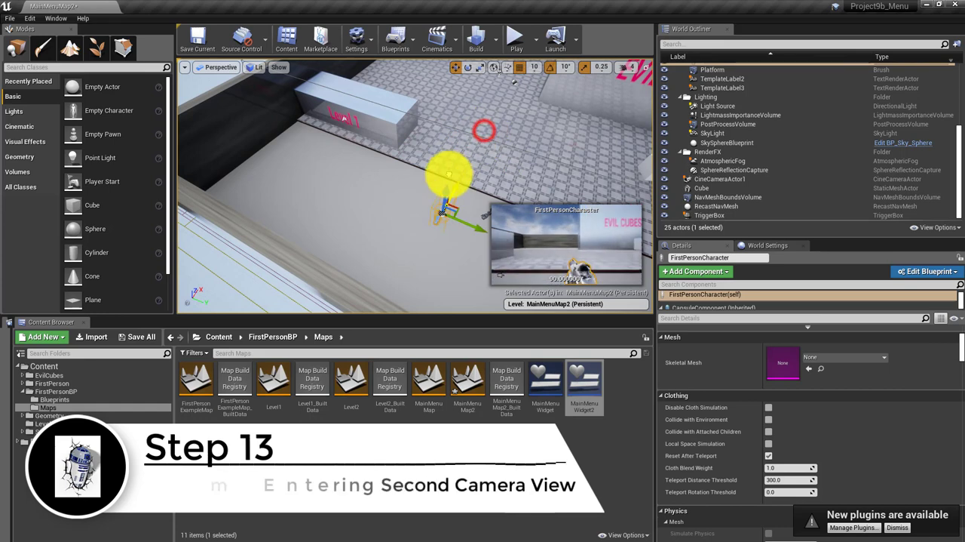
pyautogui.moveTo(485, 230); pyautogui.dragTo(319, 162)
pyautogui.click(366, 225)
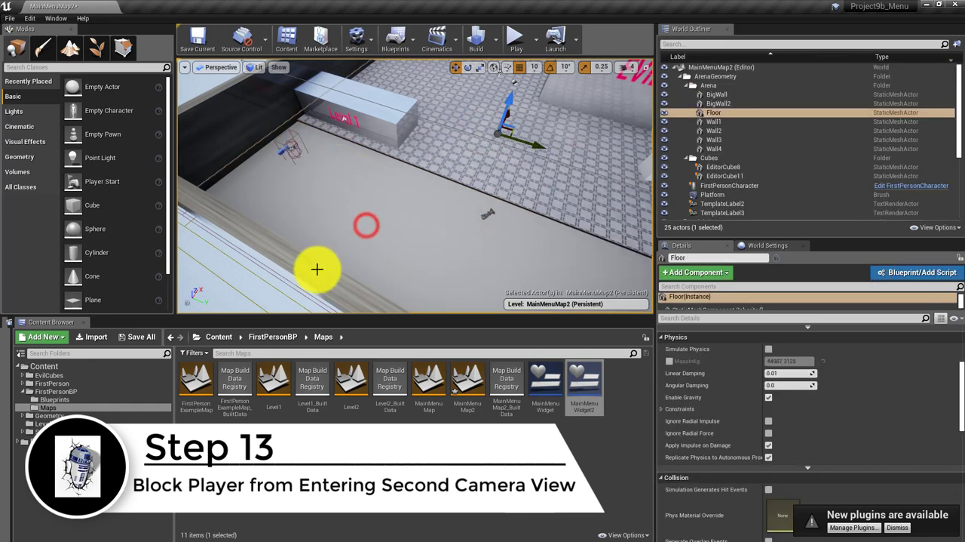
# Search the StarterContent folder for "Cube Me", place Shape_Cube beside the FirstPersonCharacter, and stretch it along X into a wall enclosing the character's corner
pyautogui.click(217, 342)
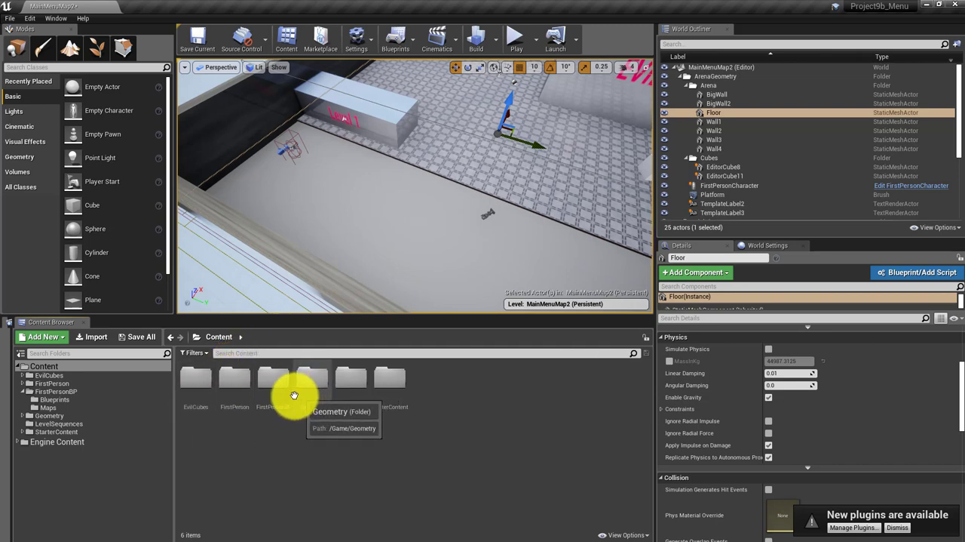
pyautogui.doubleClick(391, 384)
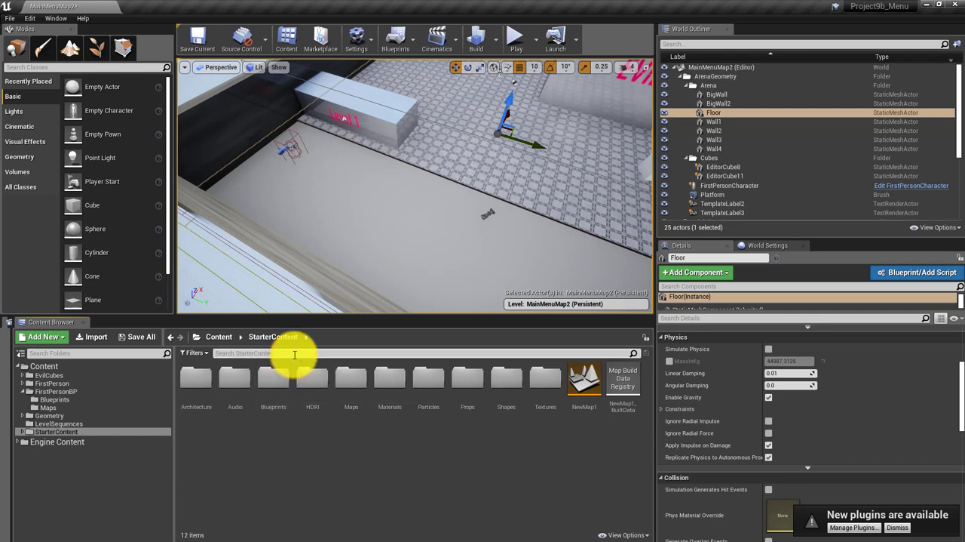
pyautogui.write('Me')
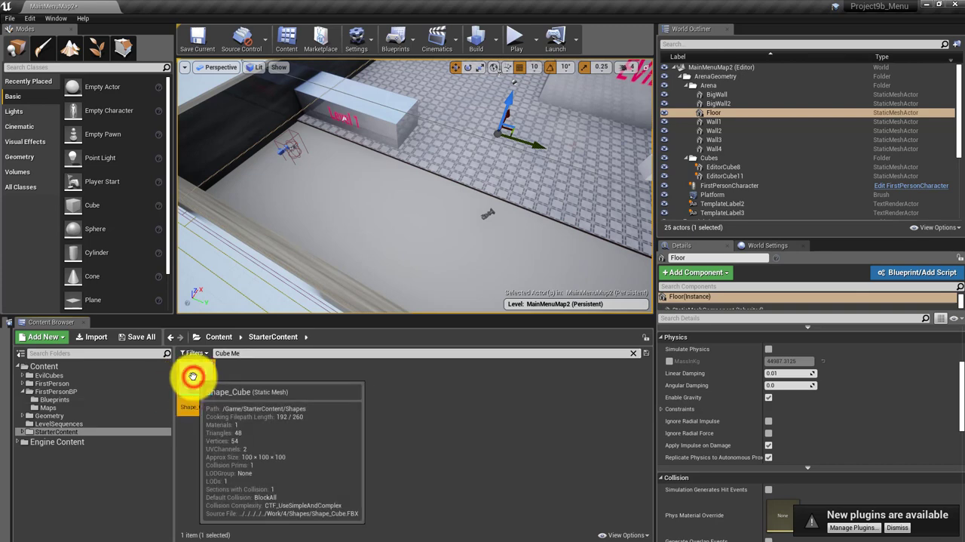
pyautogui.moveTo(306, 196); pyautogui.dragTo(308, 194)
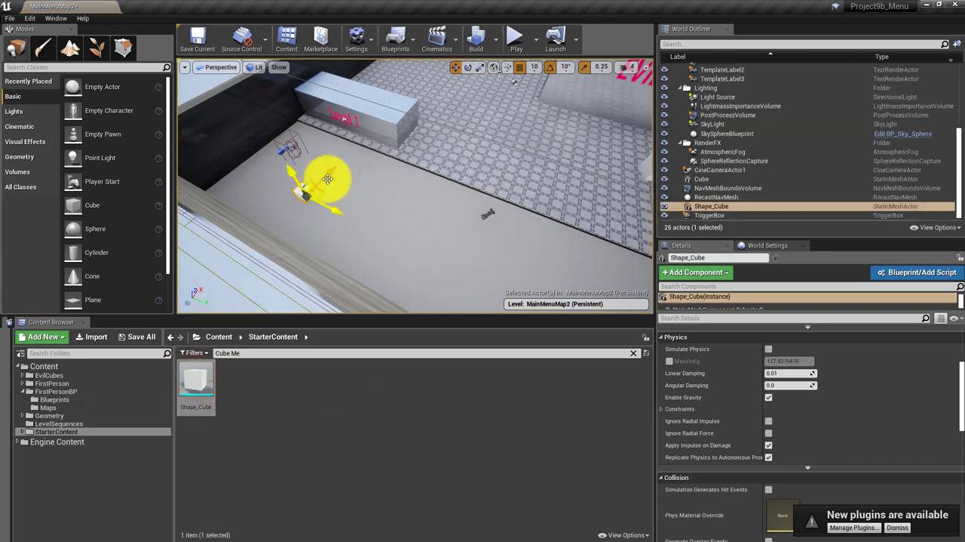
pyautogui.press('r')
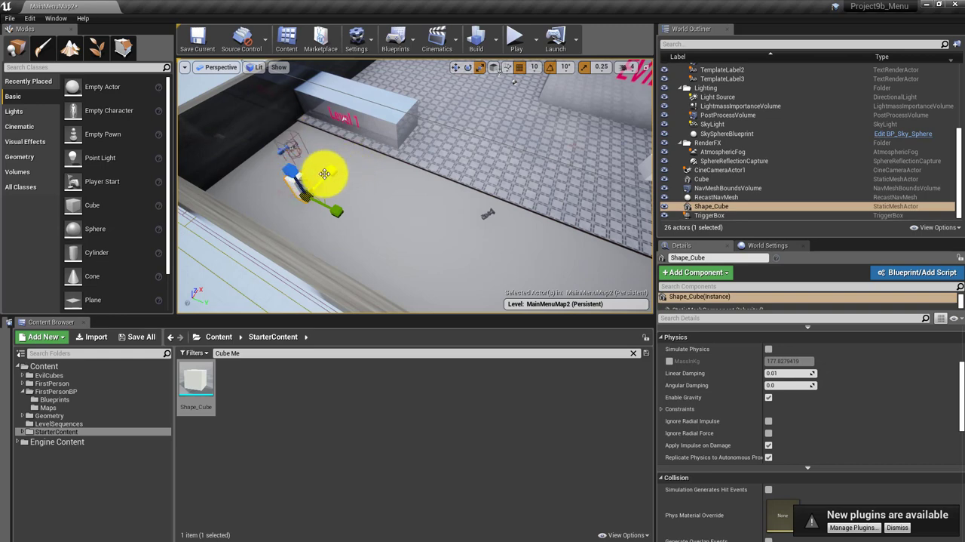
pyautogui.moveTo(332, 167); pyautogui.dragTo(678, 8)
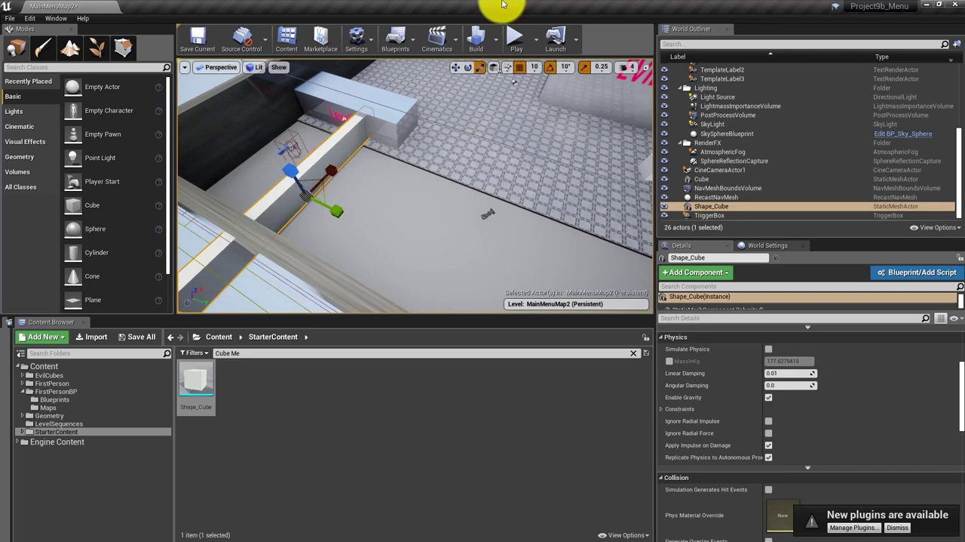
# Test-play MainMenuMap2 before and after inspecting the blocking wall and arena in the level, stopping the simulation each time
pyautogui.click(512, 39)
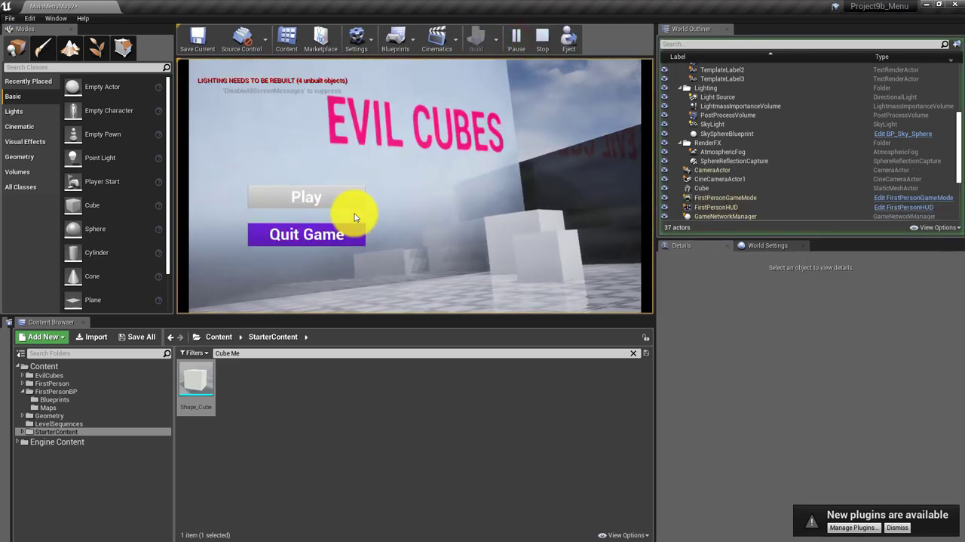
pyautogui.click(540, 43)
pyautogui.moveTo(366, 214); pyautogui.dragTo(343, 274, button='right')
pyautogui.press('s')
pyautogui.moveTo(403, 283); pyautogui.dragTo(446, 308, button='right')
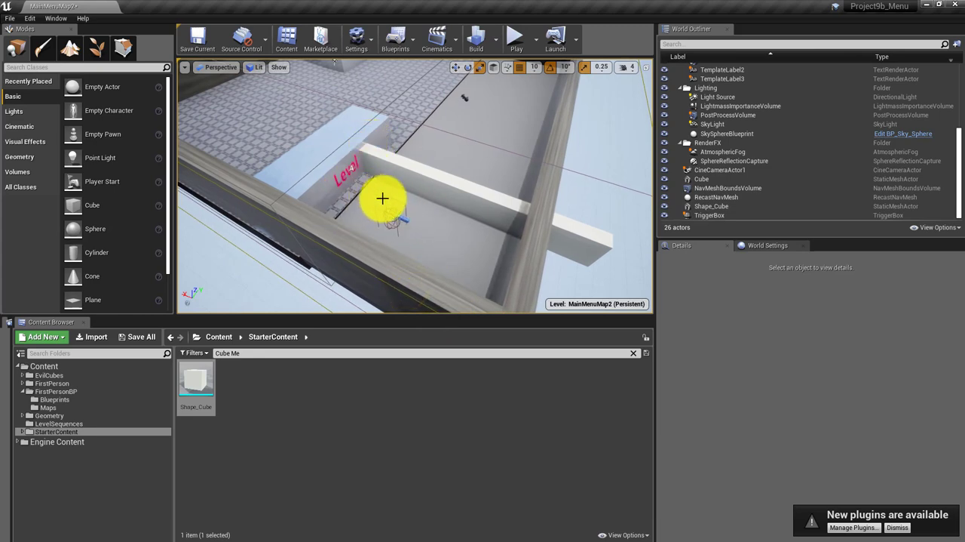
pyautogui.moveTo(373, 196); pyautogui.dragTo(483, 66)
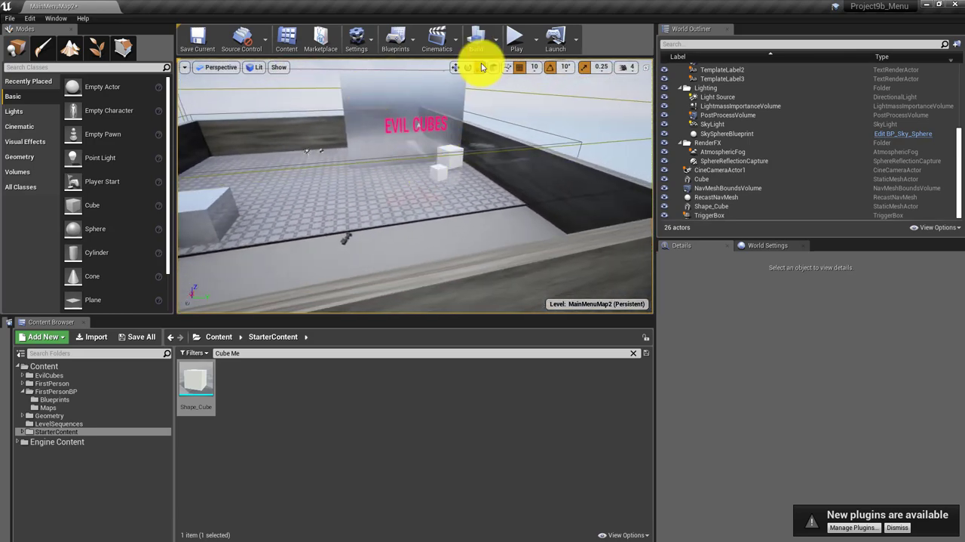
pyautogui.click(514, 41)
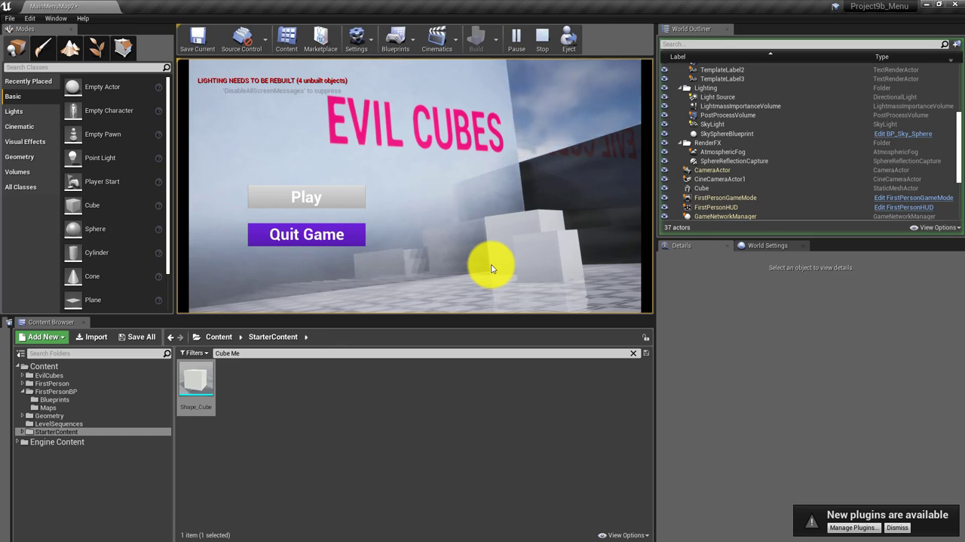
pyautogui.click(541, 51)
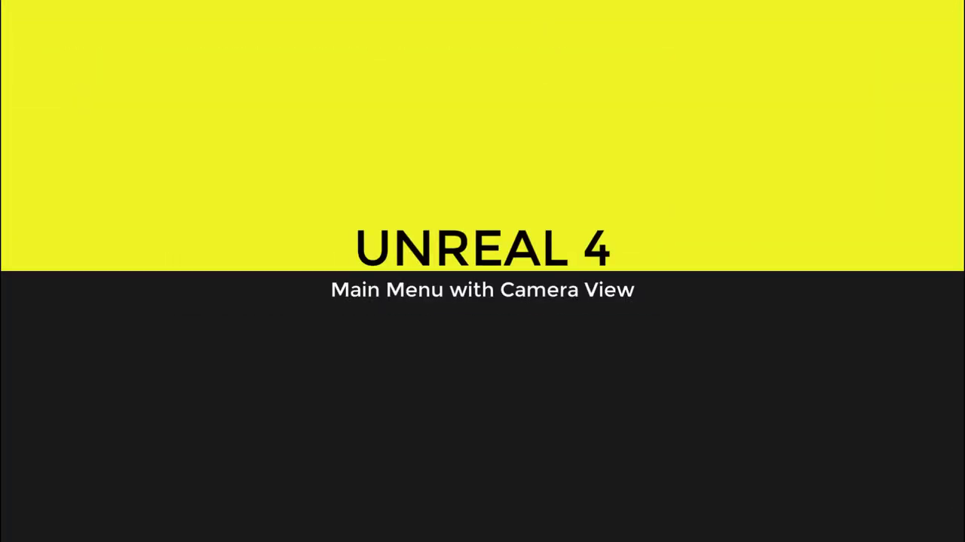